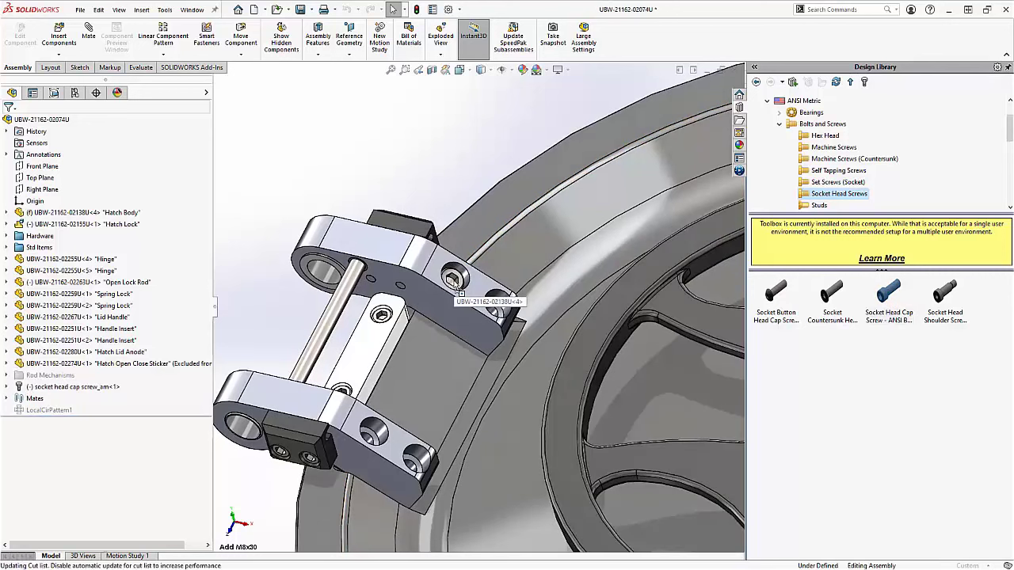
Fit four M8x30 socket screws into the hinge holes, then open the hatch drawing and 3DEXPERIENCE sign-in.
{"action": "left_click", "coordinate": [457, 287]}
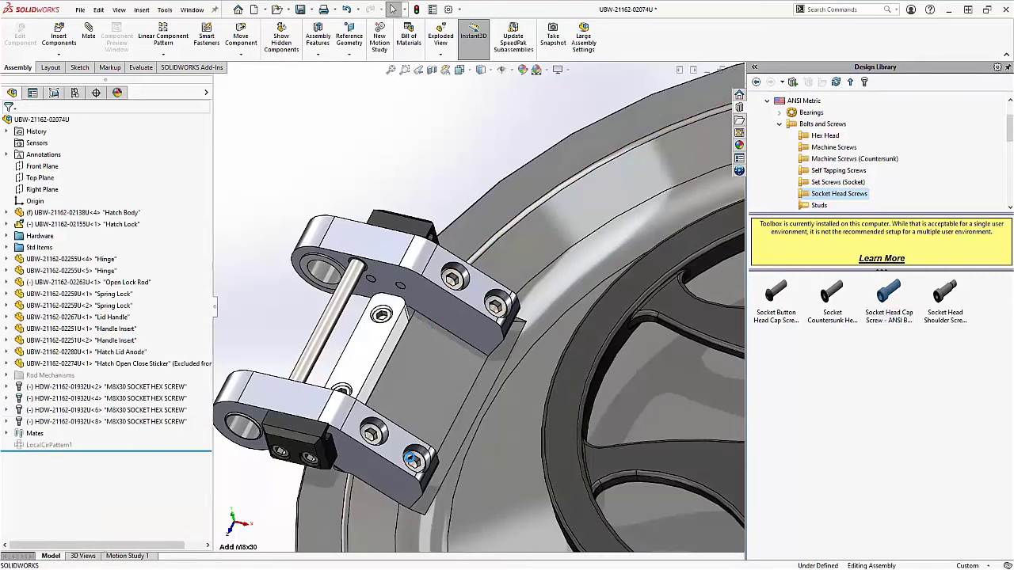
{"action": "key", "text": "f"}
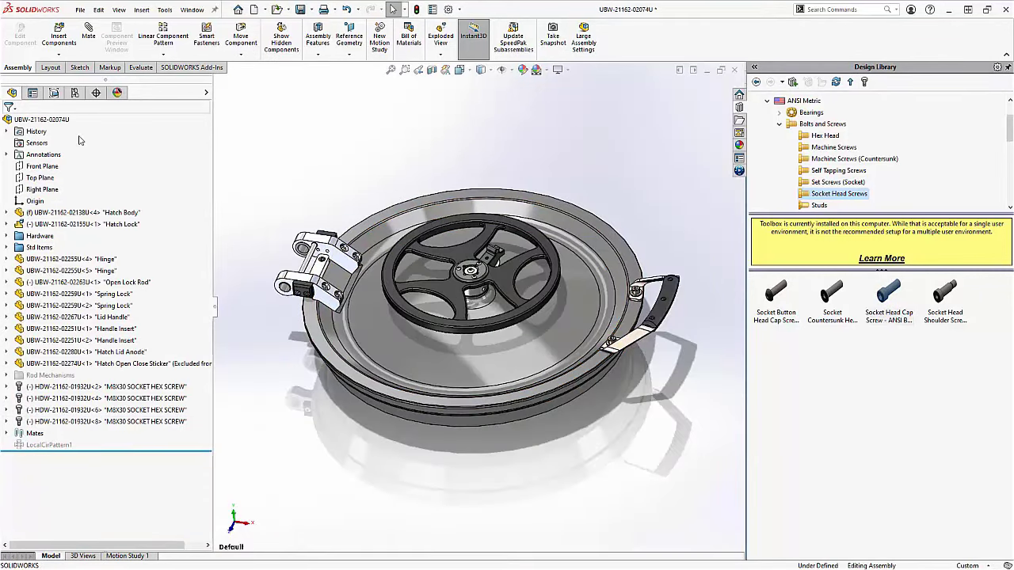
{"action": "left_click", "coordinate": [59, 120]}
{"action": "right_click", "coordinate": [59, 120]}
{"action": "left_click", "coordinate": [67, 74]}
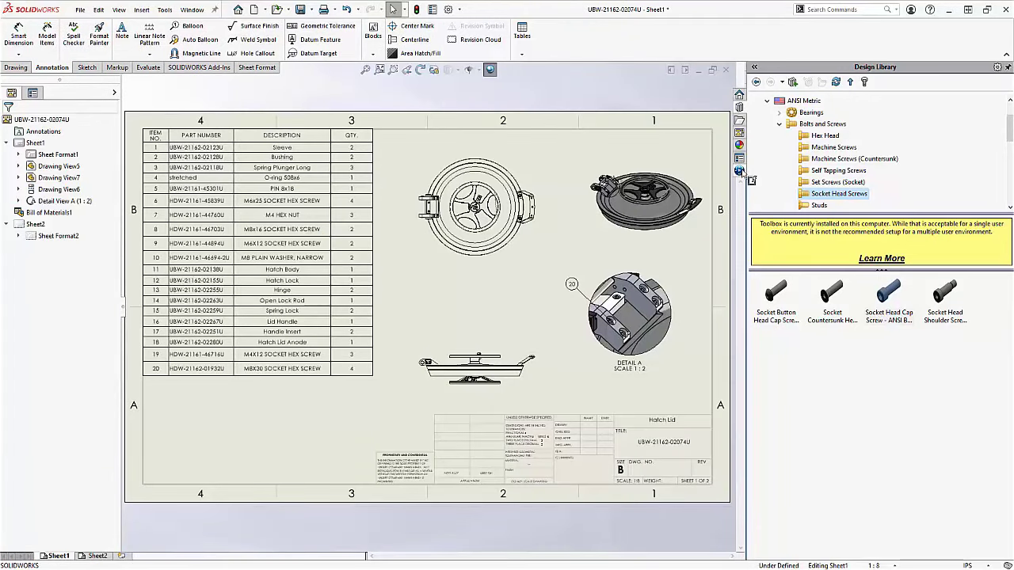
{"action": "left_click", "coordinate": [739, 171]}
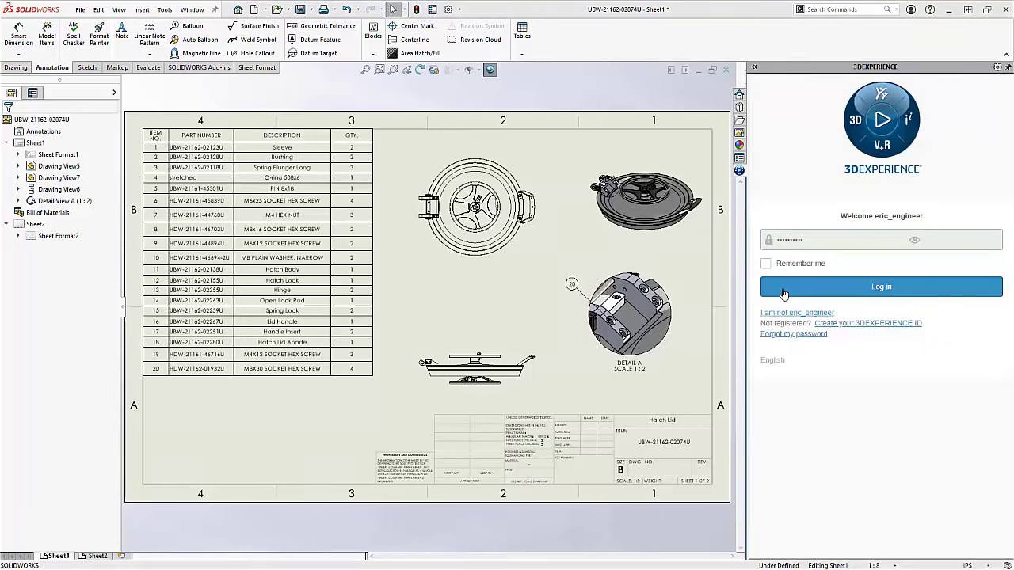
Log in to 3DEXPERIENCE and review the drawing's 66 files, 47 new, in MySession.
{"action": "left_click", "coordinate": [782, 290]}
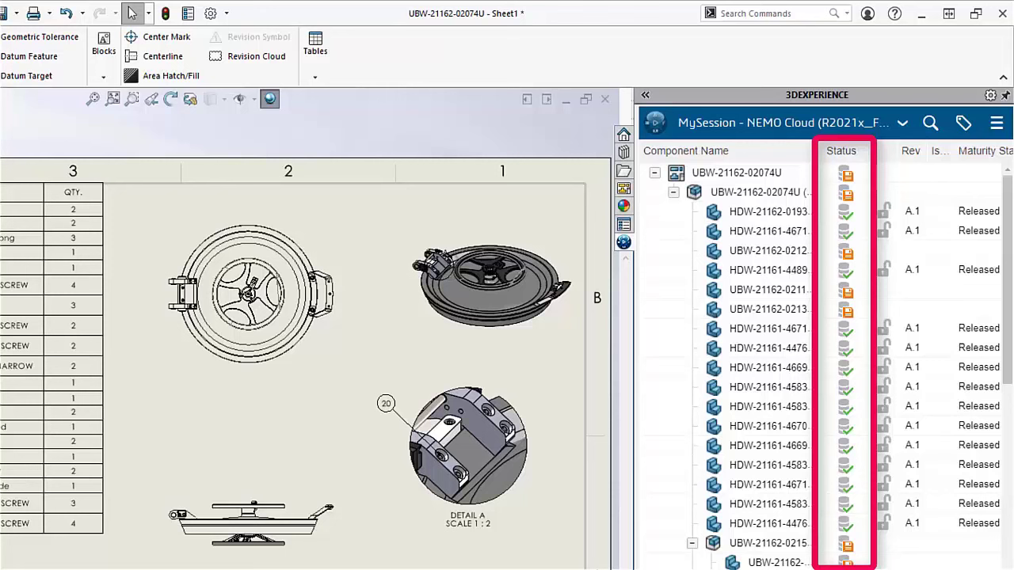
{"action": "right_click", "coordinate": [676, 177]}
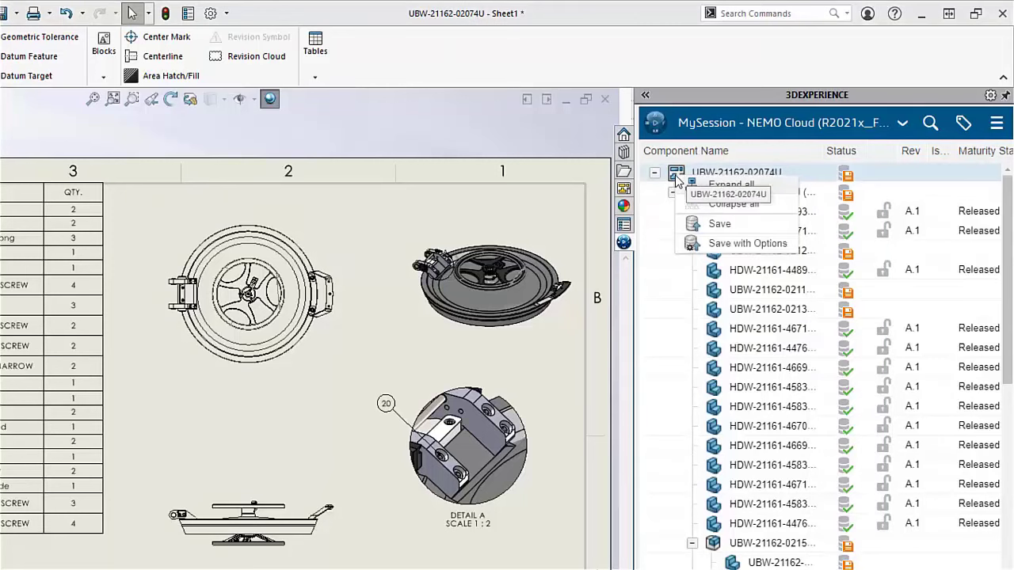
Save the hatch drawing with all 66 listed files to NEMO Cloud as In Work.
{"action": "left_click", "coordinate": [686, 244]}
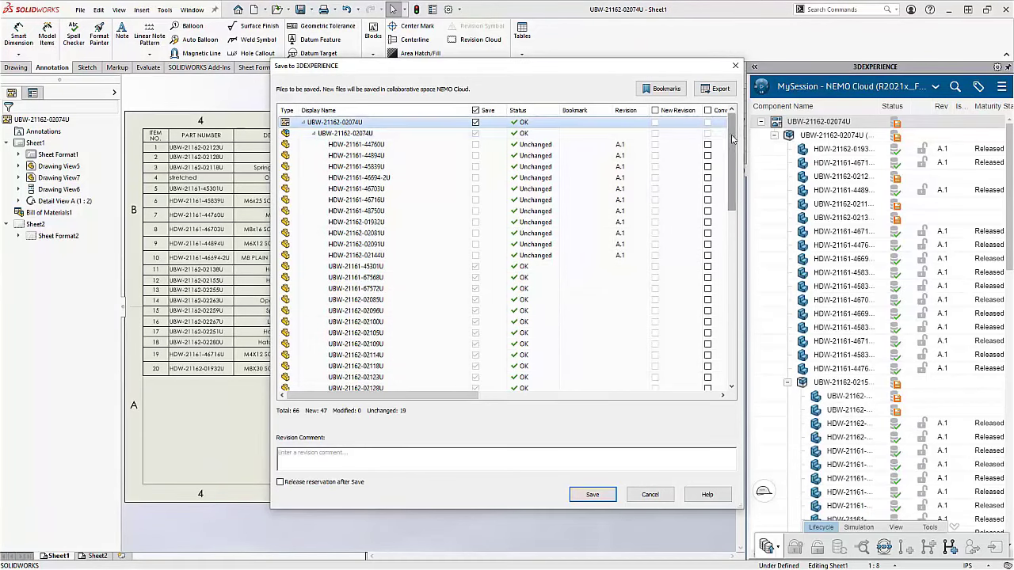
{"action": "scroll", "coordinate": [723, 194], "scroll_direction": "down", "scroll_amount": 5}
{"action": "scroll", "coordinate": [723, 193], "scroll_direction": "down", "scroll_amount": 4}
{"action": "left_click", "coordinate": [596, 349]}
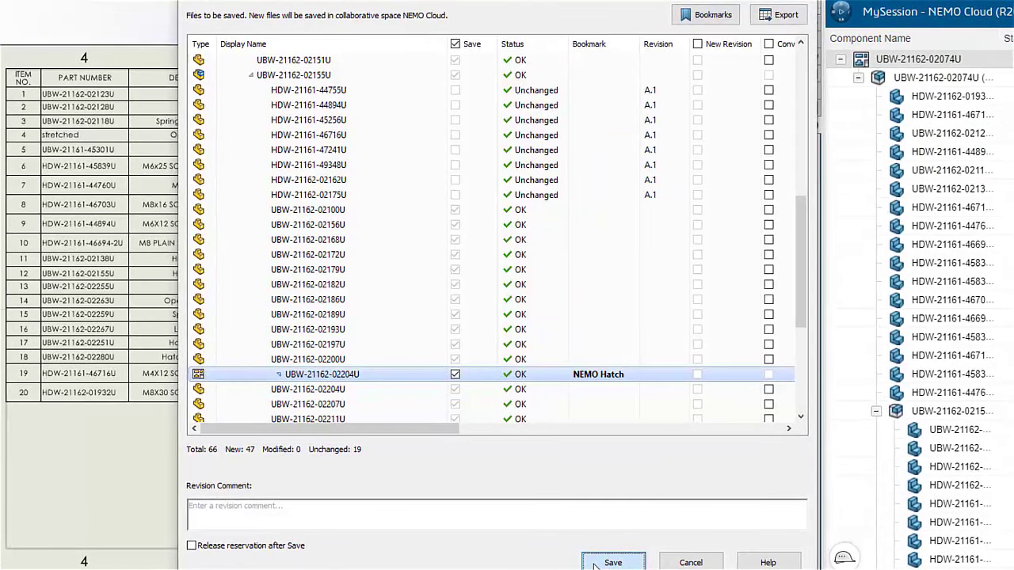
{"action": "left_click", "coordinate": [596, 563]}
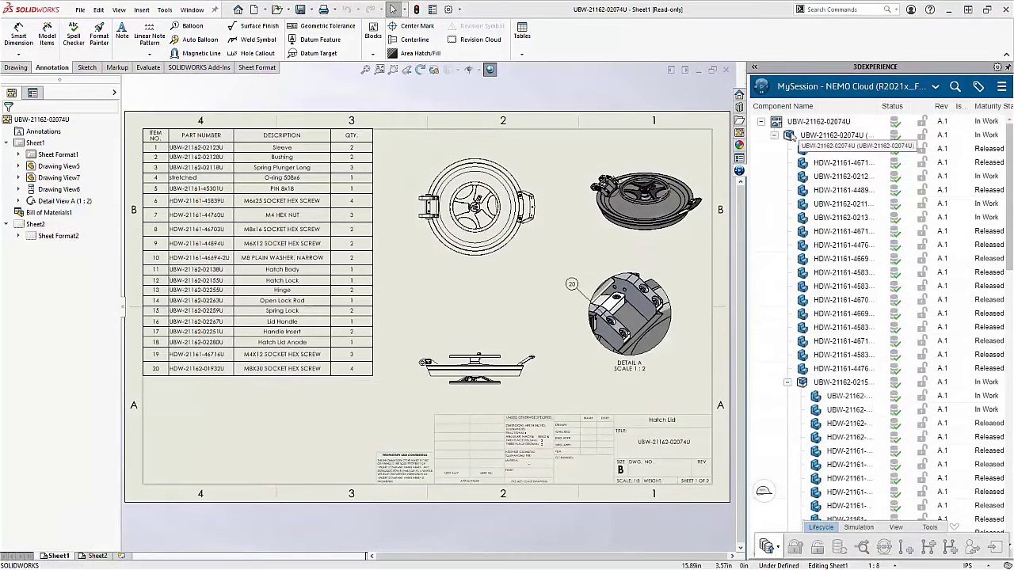
Release the hatch assembly together with its structural objects.
{"action": "right_click", "coordinate": [792, 137]}
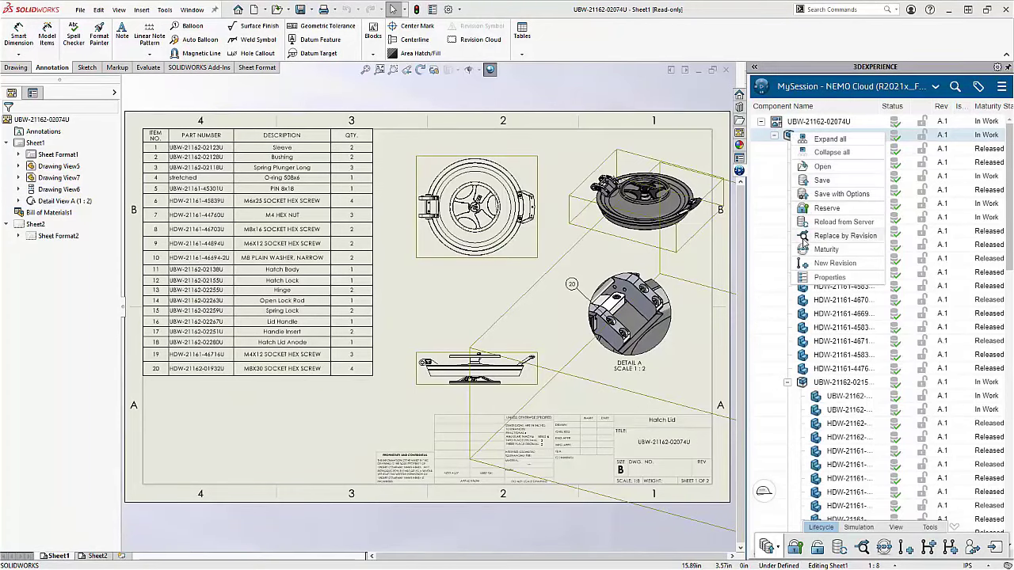
{"action": "left_click", "coordinate": [824, 249]}
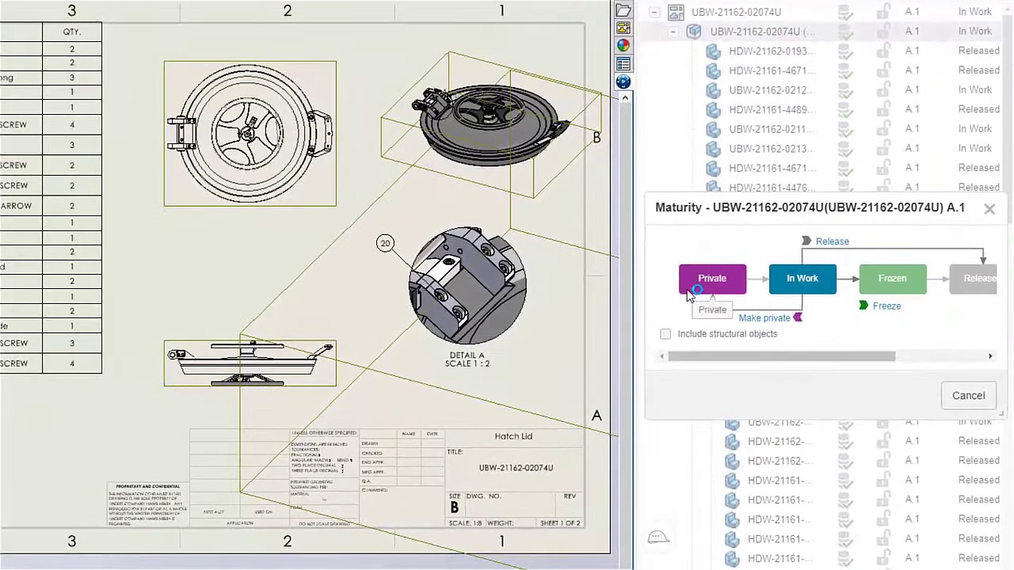
{"action": "left_click", "coordinate": [666, 334]}
{"action": "left_click", "coordinate": [828, 245]}
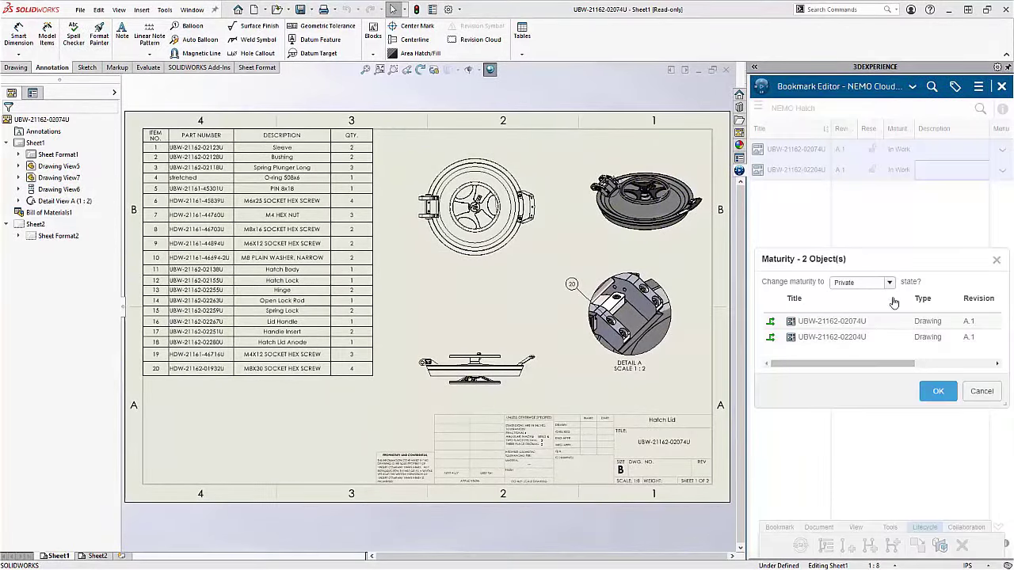
Set the two bookmarked drawings' maturity to Released in the Bookmark Editor.
{"action": "left_click", "coordinate": [889, 282]}
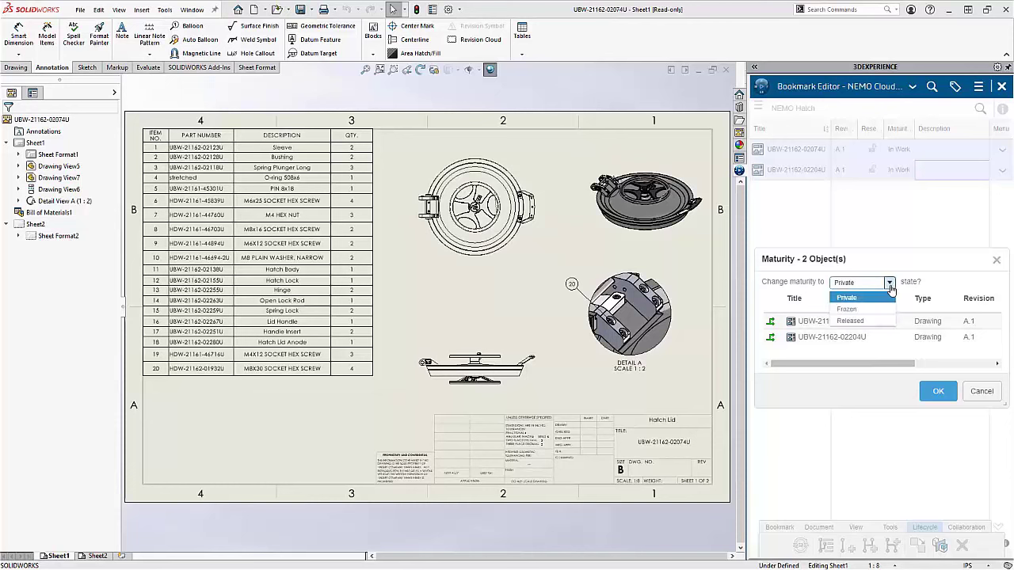
{"action": "left_click", "coordinate": [886, 321]}
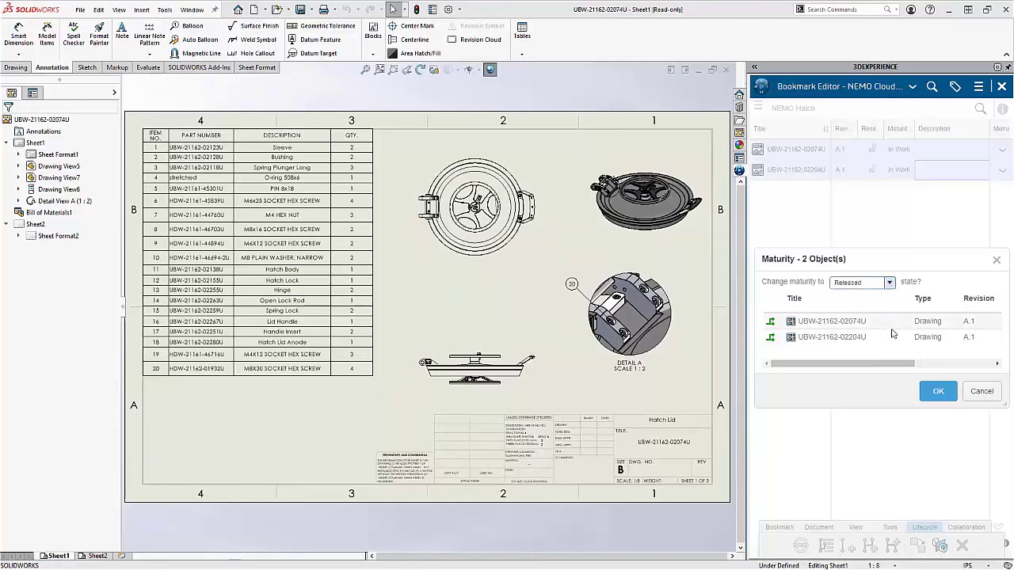
{"action": "left_click", "coordinate": [933, 390]}
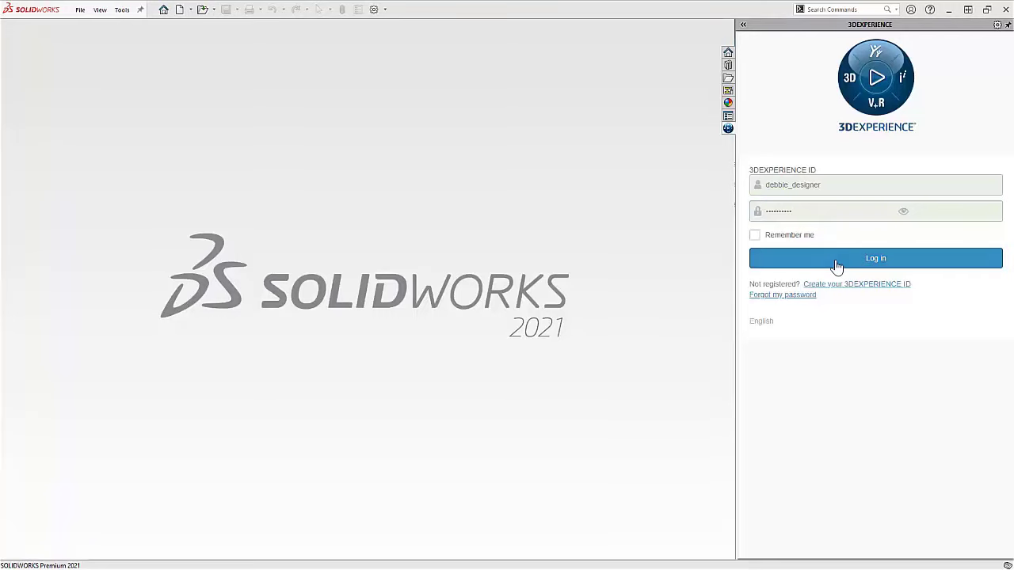
{"action": "left_click", "coordinate": [838, 263]}
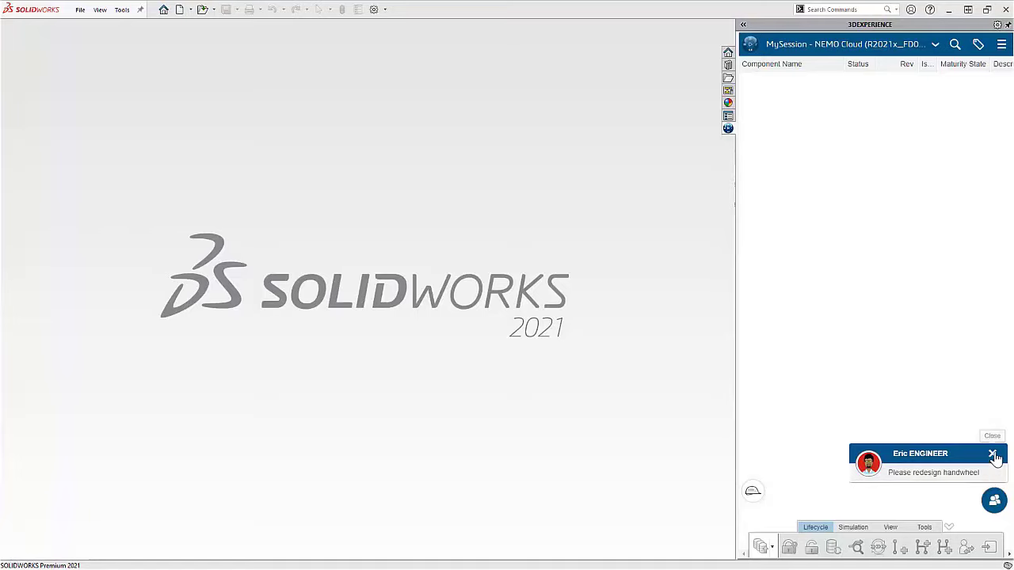
{"action": "left_click", "coordinate": [992, 453]}
{"action": "left_click", "coordinate": [954, 43]}
{"action": "type", "text": "wheel"}
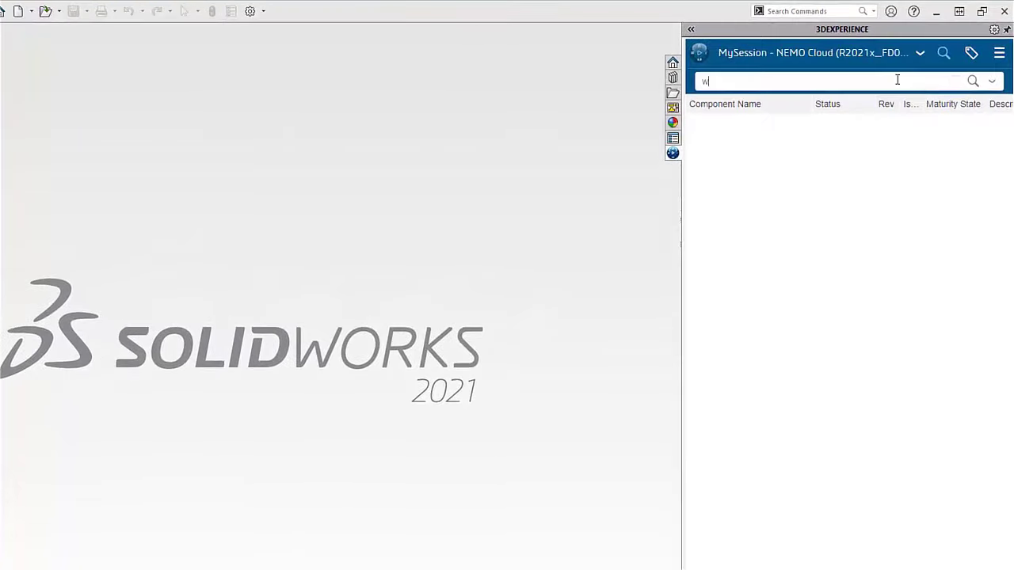
{"action": "key", "text": "Return"}
{"action": "mouse_move", "coordinate": [838, 129]}
{"action": "left_click", "coordinate": [978, 116]}
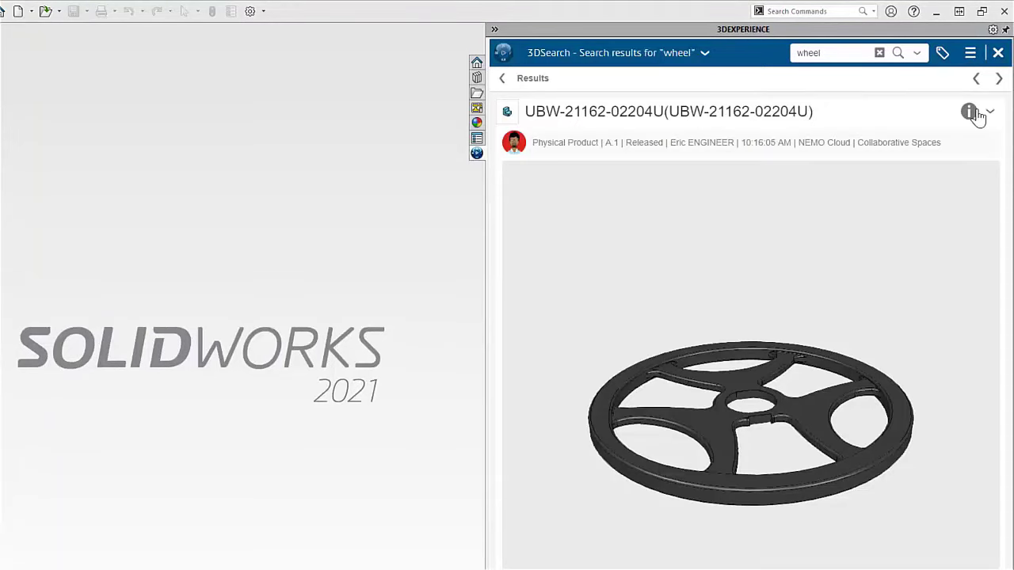
Post the reply 'On it!' in the wheel's Info comments.
{"action": "left_click", "coordinate": [970, 113]}
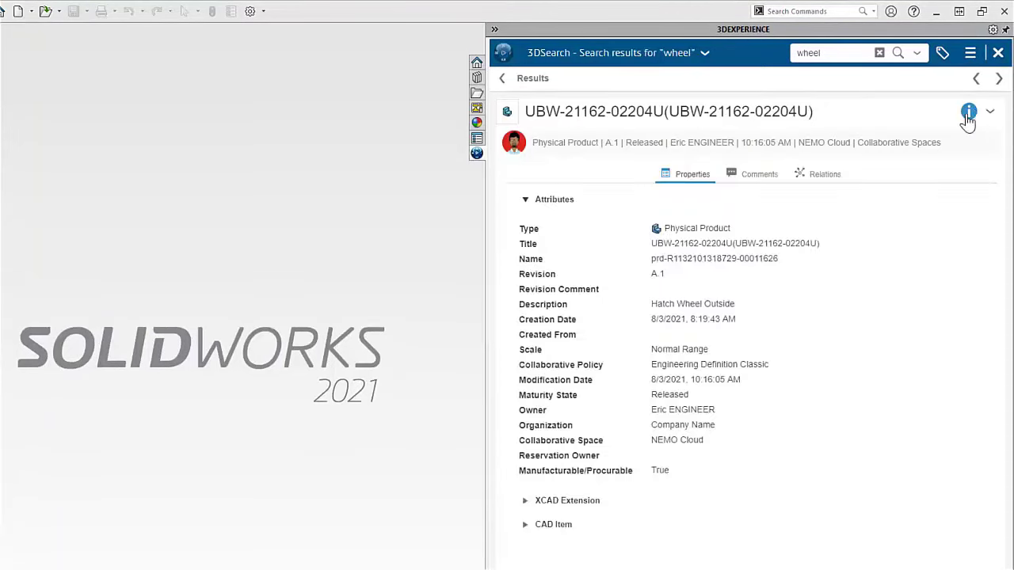
{"action": "left_click", "coordinate": [774, 181]}
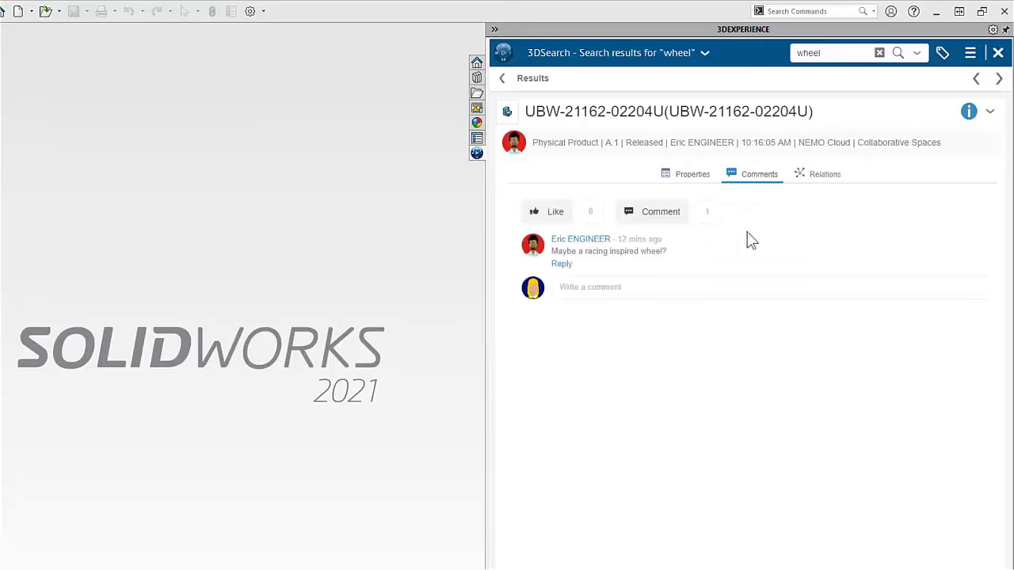
{"action": "left_click", "coordinate": [735, 286]}
{"action": "type", "text": "On it"}
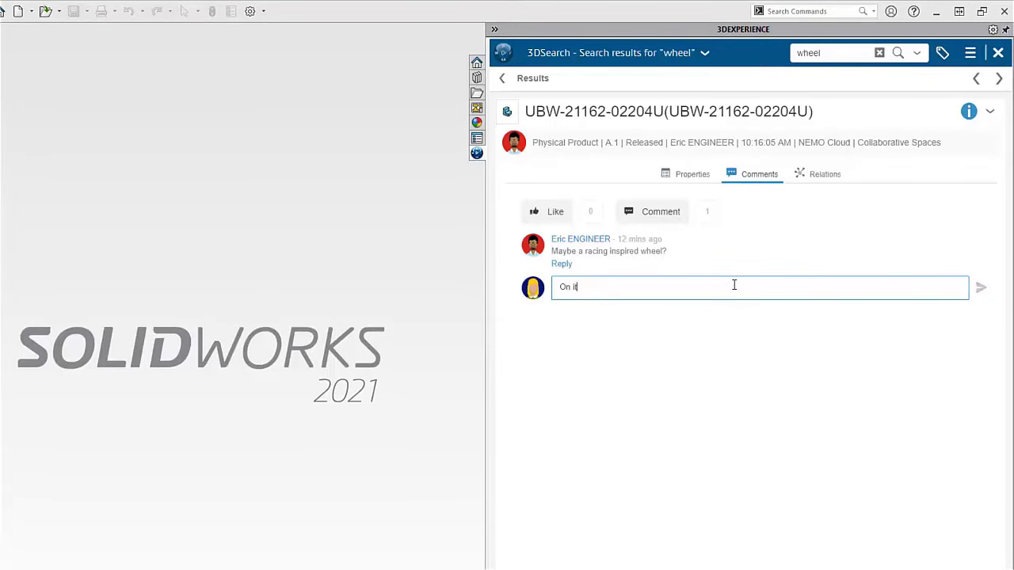
{"action": "type", "text": "!"}
{"action": "key", "text": "Return"}
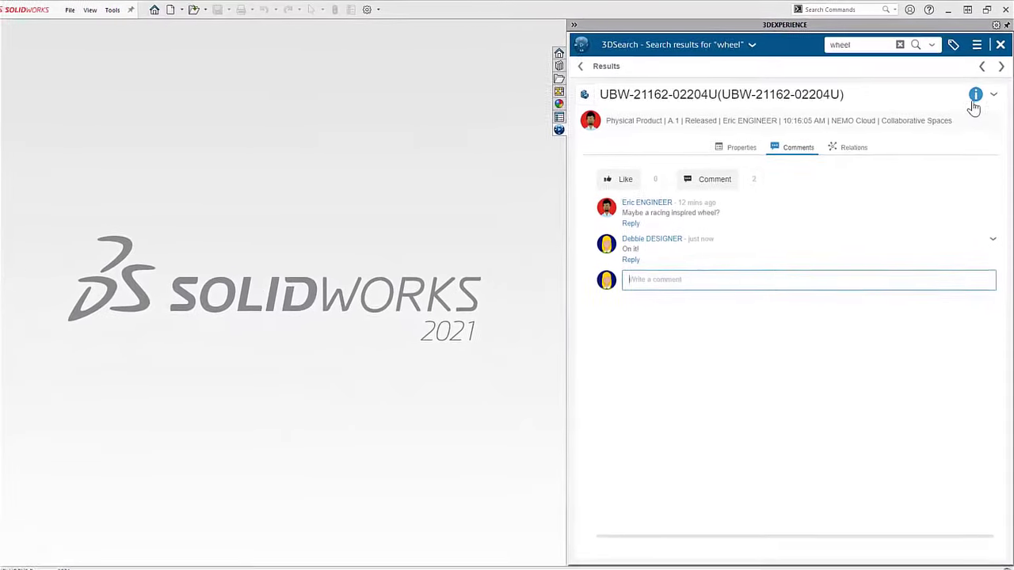
Circle the wheel's top and bottom rim in red on the 3D preview.
{"action": "left_click", "coordinate": [976, 96]}
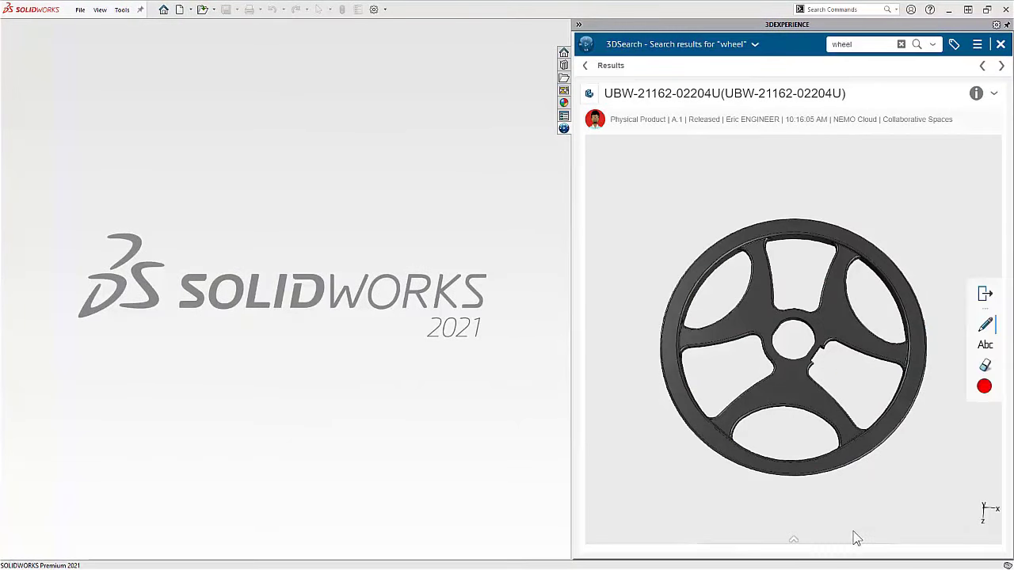
{"action": "mouse_move", "coordinate": [853, 523]}
{"action": "left_mouse_down"}
{"action": "mouse_move", "coordinate": [733, 413]}
{"action": "mouse_move", "coordinate": [808, 422]}
{"action": "left_mouse_up"}
{"action": "left_click_drag", "start_coordinate": [816, 275], "coordinate": [744, 268]}
Draw four green strokes across the spokes, then open the wheel part in SOLIDWORKS.
{"action": "left_click", "coordinate": [984, 386]}
{"action": "left_click", "coordinate": [947, 351]}
{"action": "left_click_drag", "start_coordinate": [817, 309], "coordinate": [894, 285]}
{"action": "left_click_drag", "start_coordinate": [824, 344], "coordinate": [903, 345]}
{"action": "left_click_drag", "start_coordinate": [673, 298], "coordinate": [757, 303]}
{"action": "left_click_drag", "start_coordinate": [831, 330], "coordinate": [895, 320]}
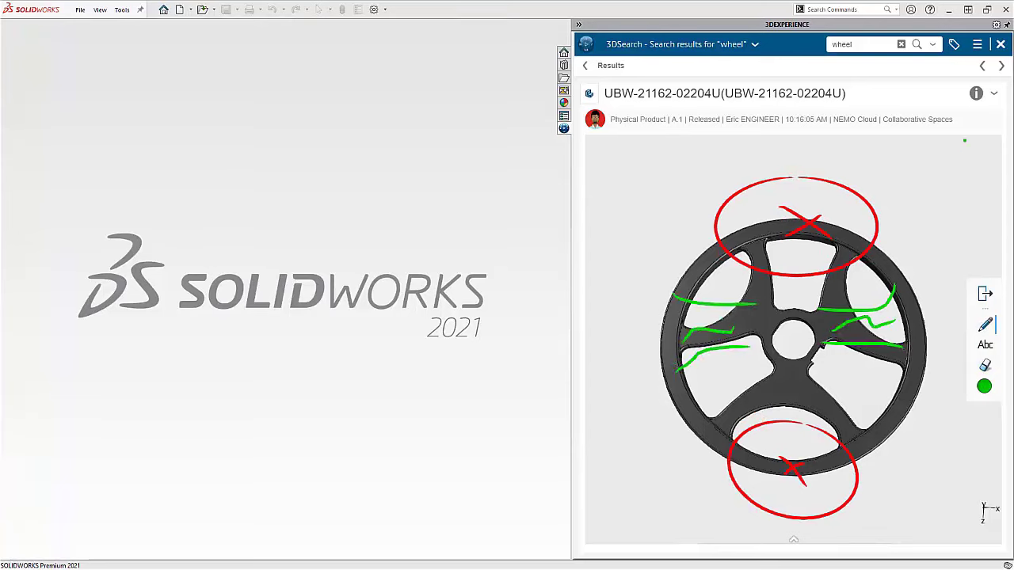
{"action": "left_click", "coordinate": [995, 96]}
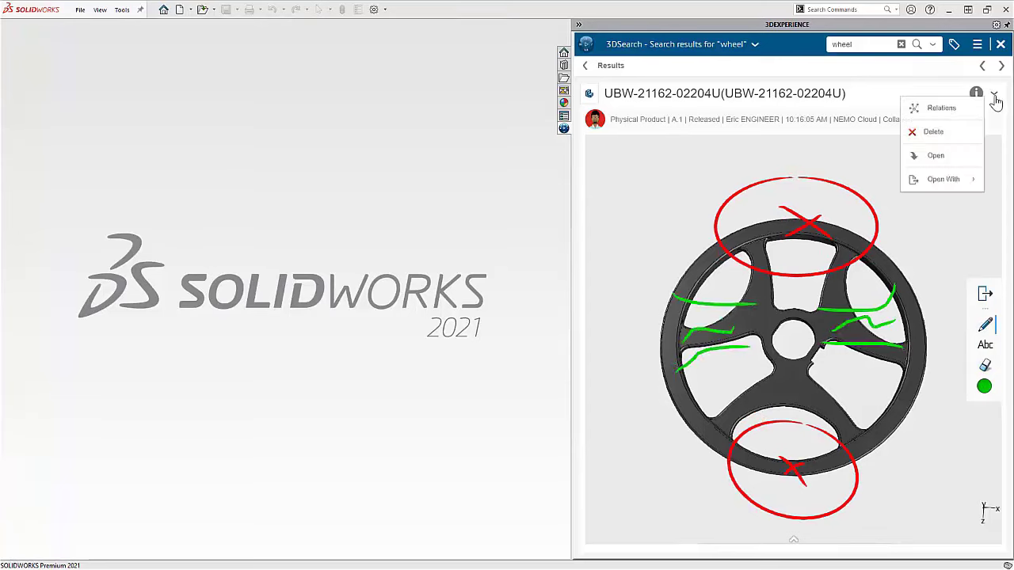
{"action": "left_click", "coordinate": [962, 164]}
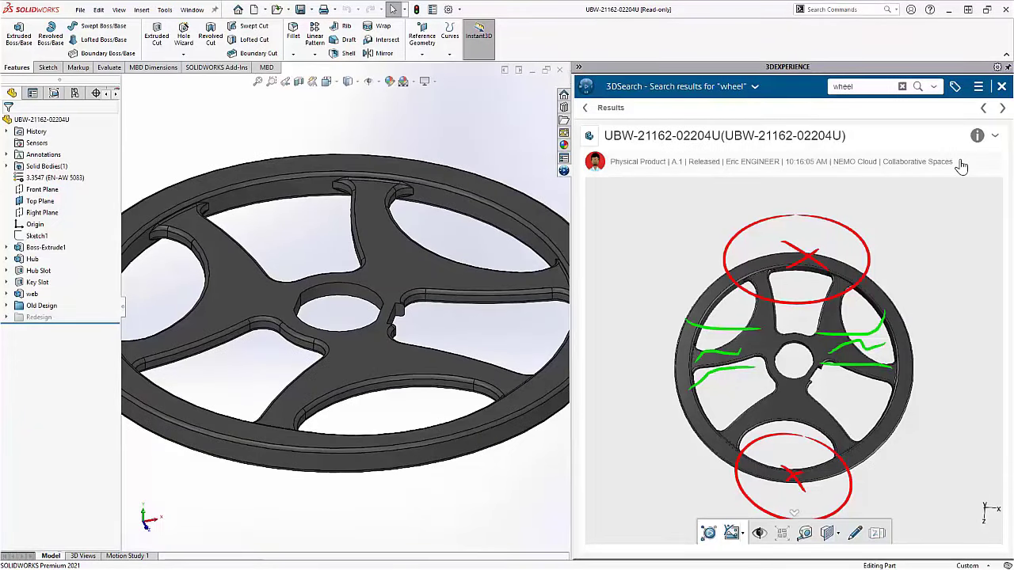
{"action": "left_click", "coordinate": [755, 87]}
{"action": "left_click", "coordinate": [682, 108]}
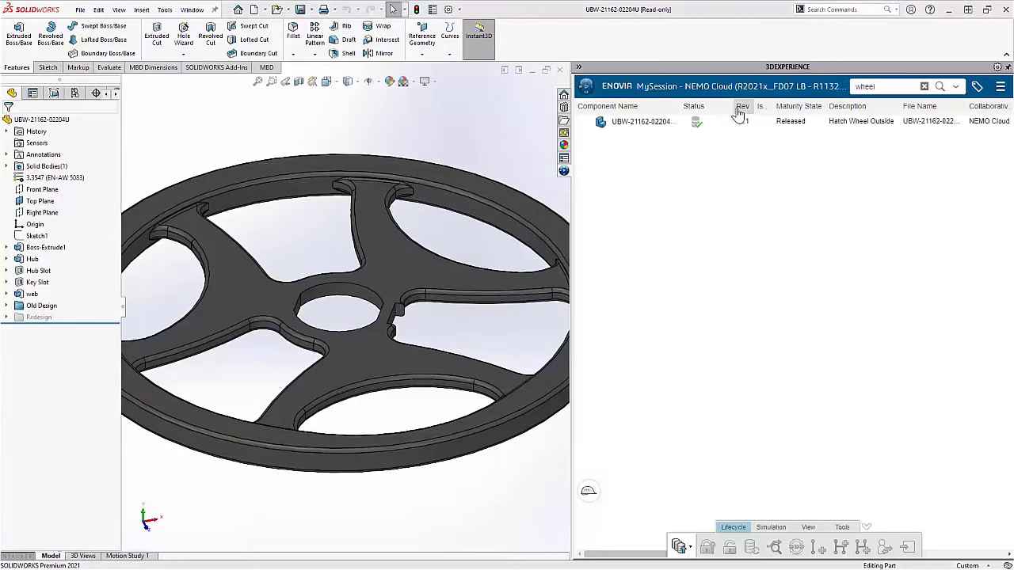
{"action": "left_click", "coordinate": [842, 527]}
{"action": "left_click", "coordinate": [724, 548]}
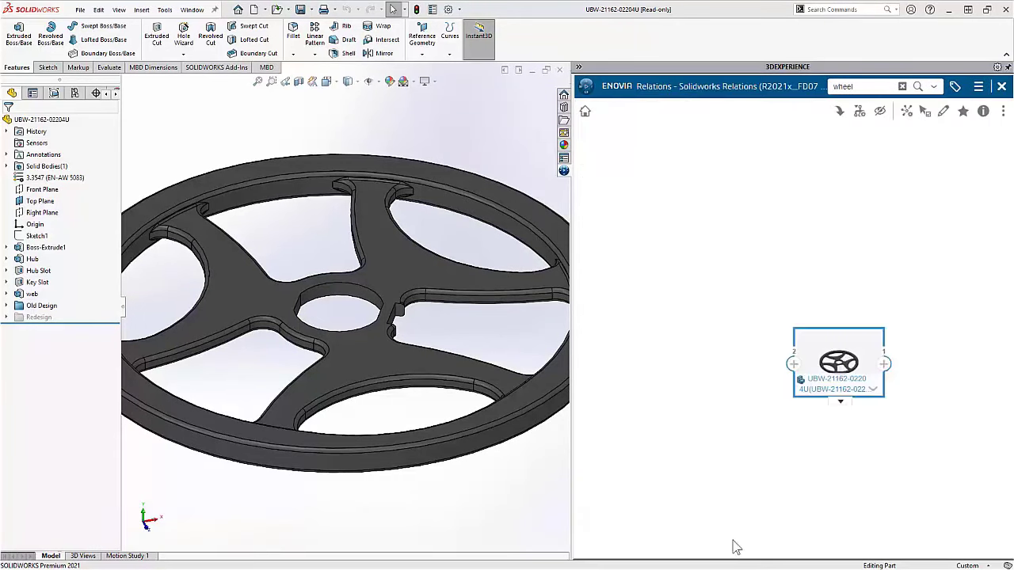
{"action": "left_click", "coordinate": [794, 364]}
{"action": "left_click", "coordinate": [691, 412]}
{"action": "left_click", "coordinate": [690, 406]}
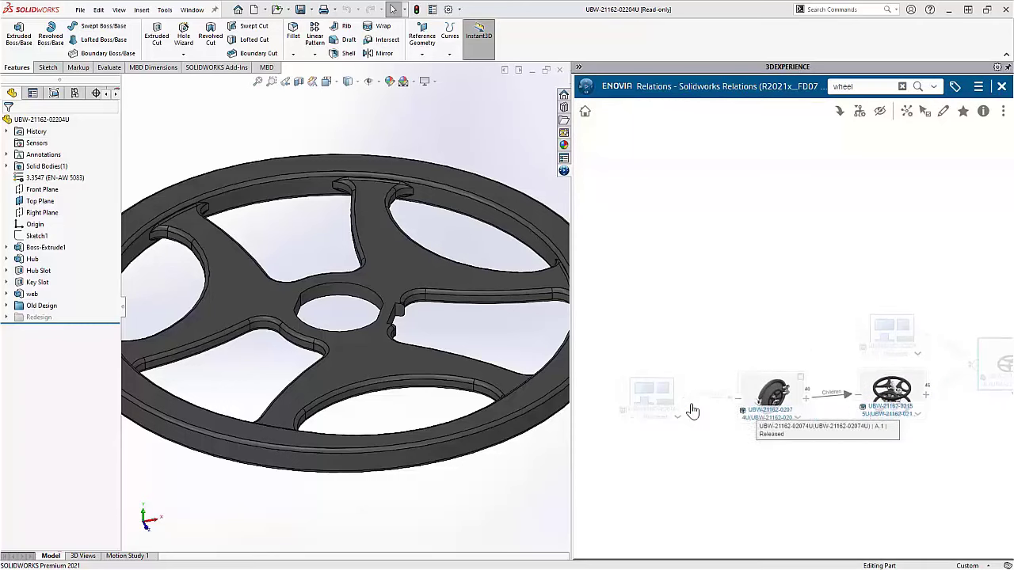
{"action": "left_click", "coordinate": [875, 386]}
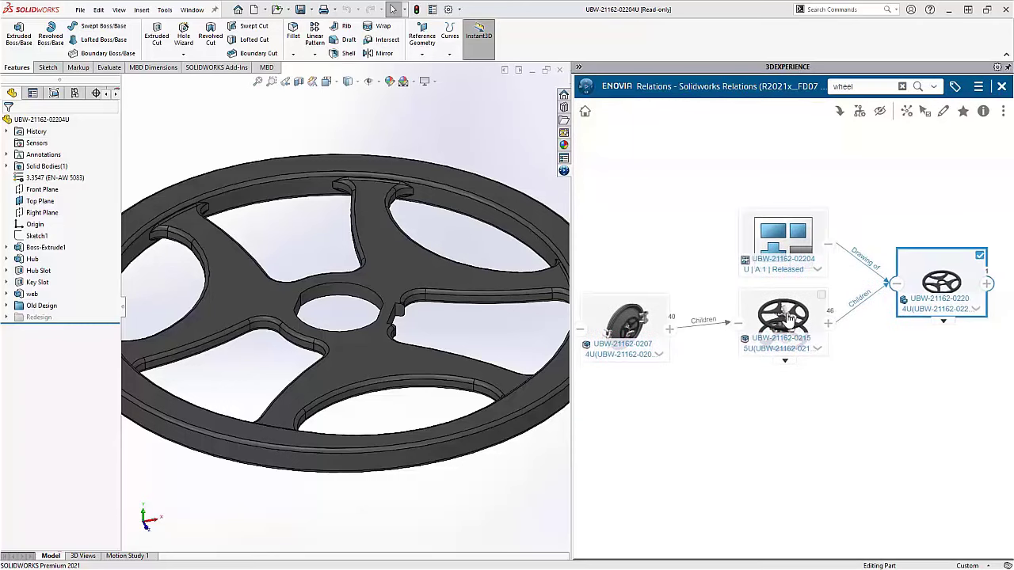
{"action": "left_click", "coordinate": [838, 112]}
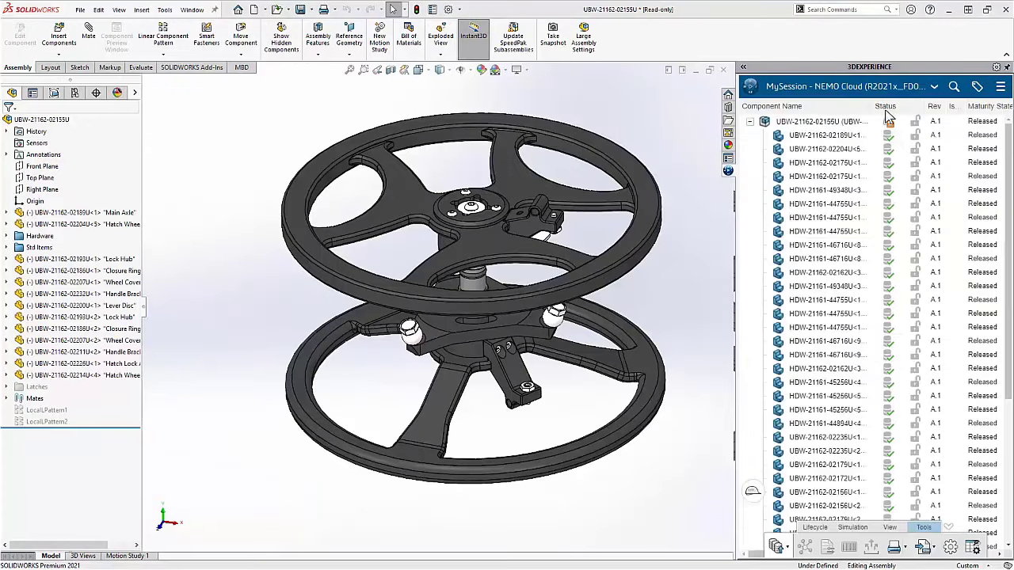
{"action": "left_click", "coordinate": [848, 148]}
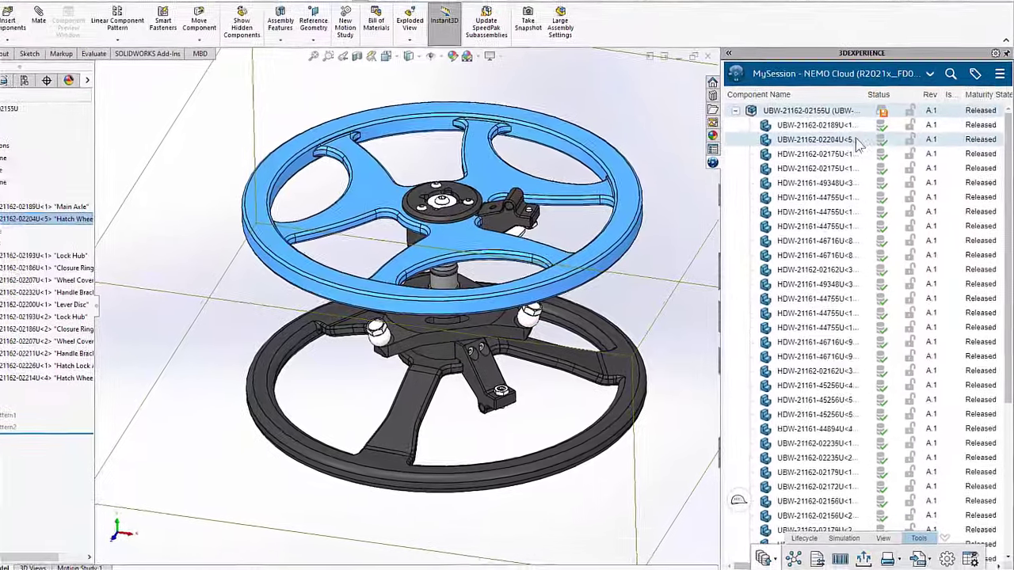
{"action": "right_click", "coordinate": [847, 148]}
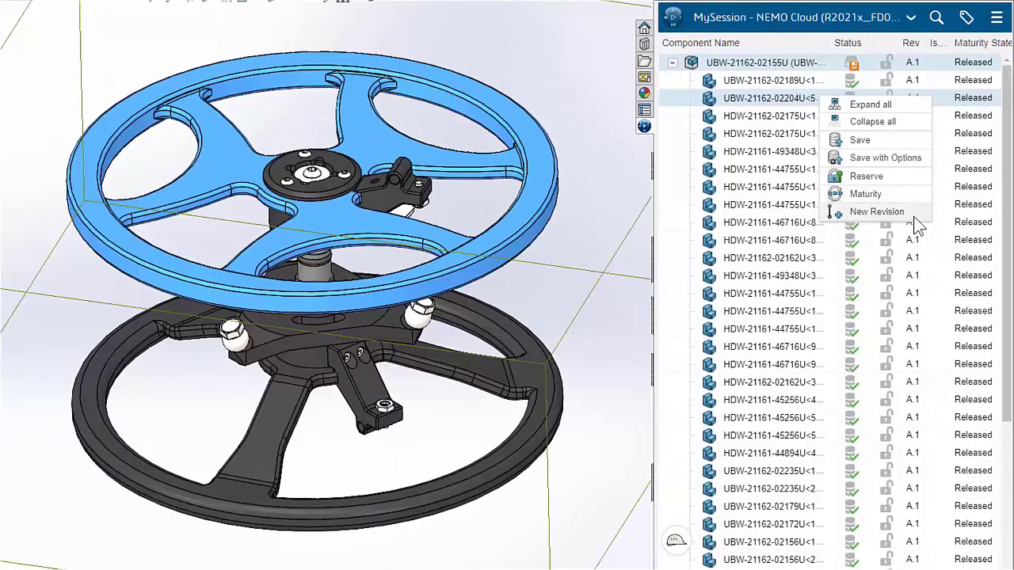
{"action": "left_click", "coordinate": [913, 217]}
{"action": "left_click", "coordinate": [921, 405]}
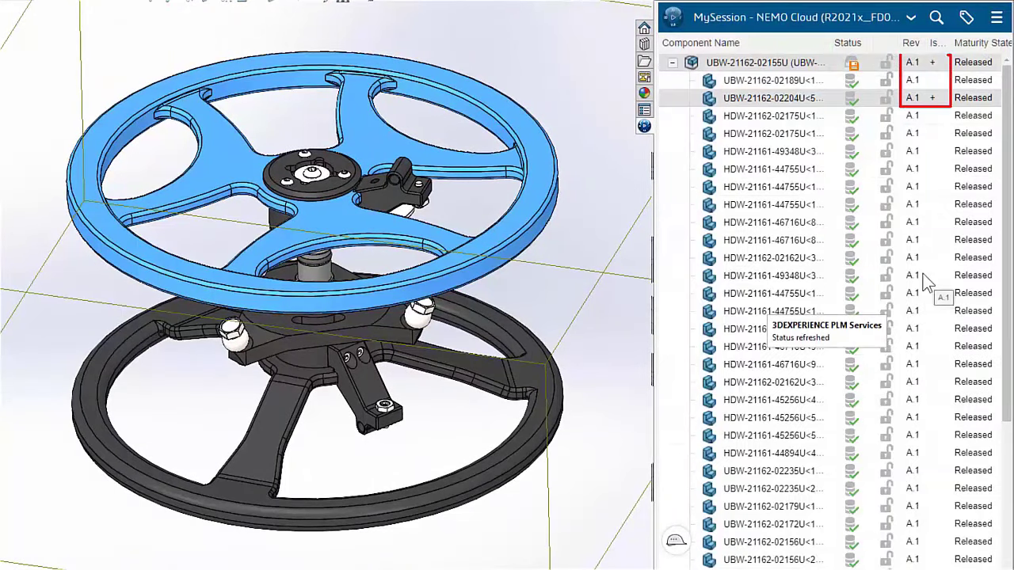
Replace the assembly with its B.1 revision and reserve the revised wheel part.
{"action": "right_click", "coordinate": [816, 70]}
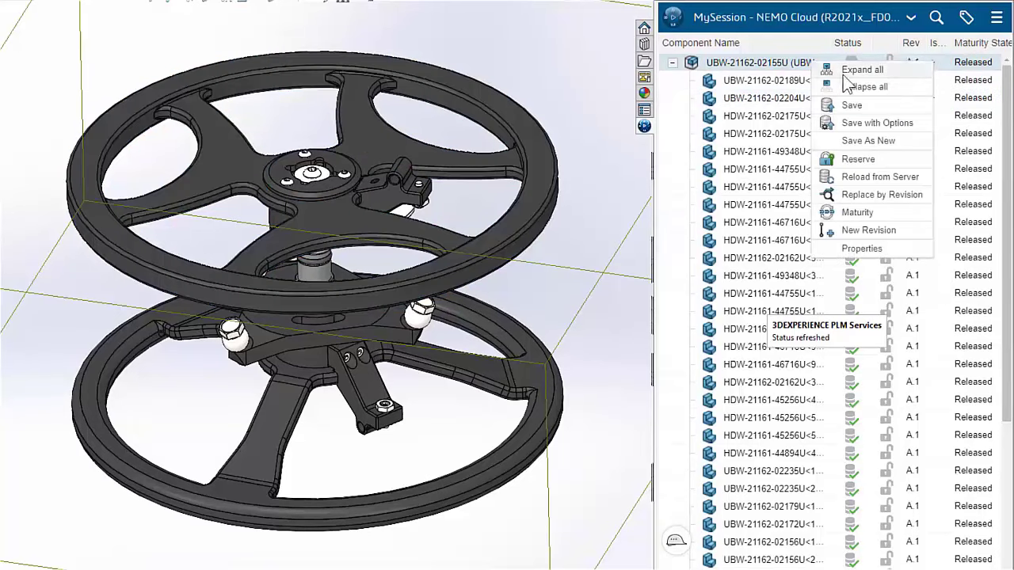
{"action": "left_click", "coordinate": [923, 193]}
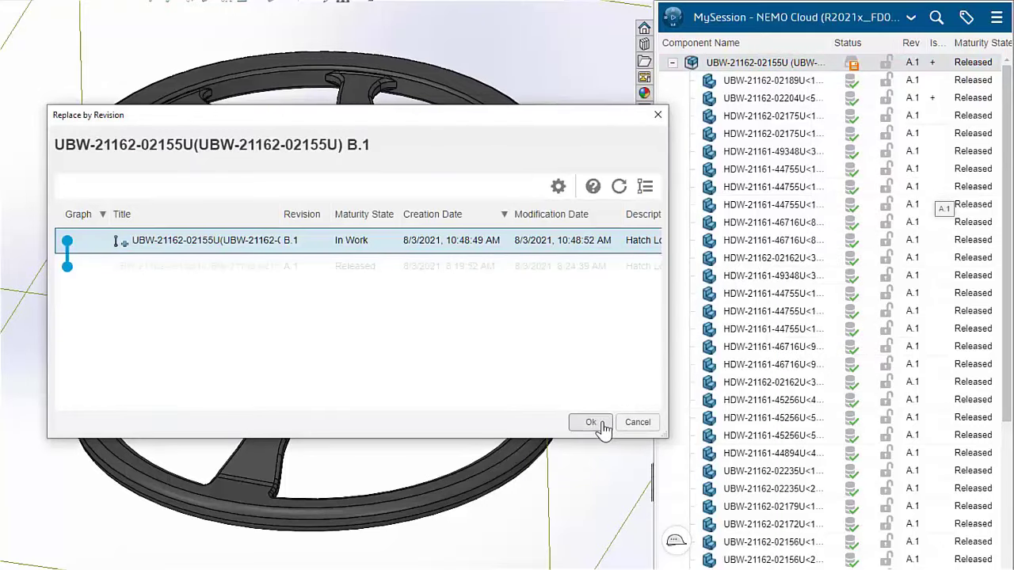
{"action": "left_click", "coordinate": [596, 423]}
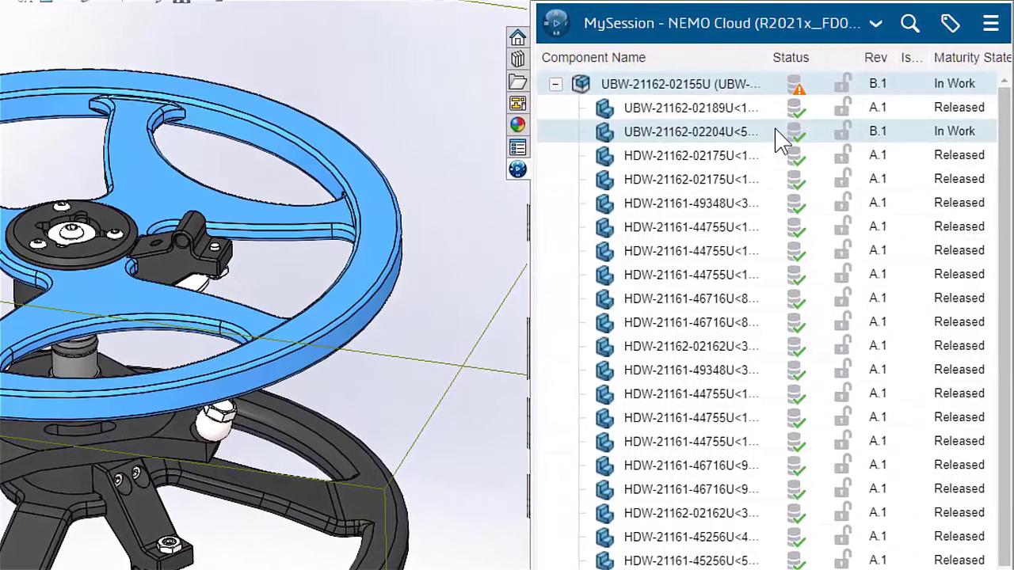
{"action": "right_click", "coordinate": [781, 139]}
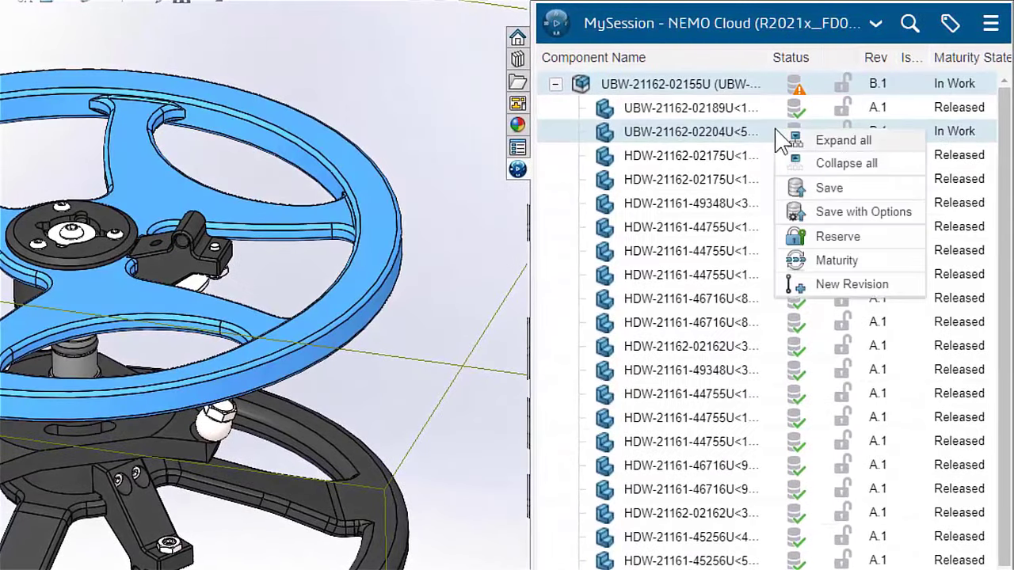
{"action": "left_click", "coordinate": [895, 241]}
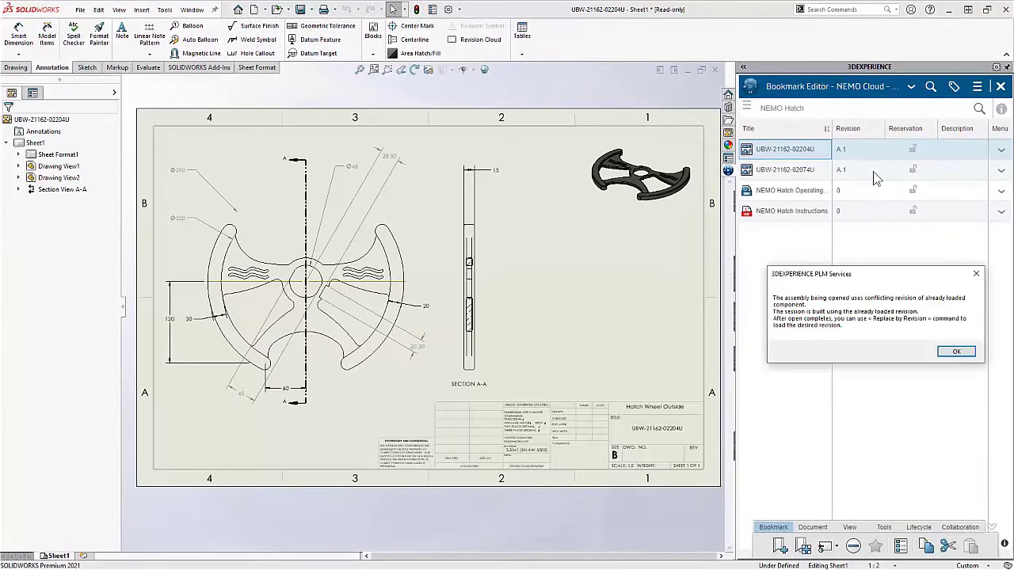
Save the Hatch Wheel Outside drawing as new revision B.1 with its wheel part.
{"action": "left_click", "coordinate": [911, 86]}
{"action": "left_click", "coordinate": [792, 115]}
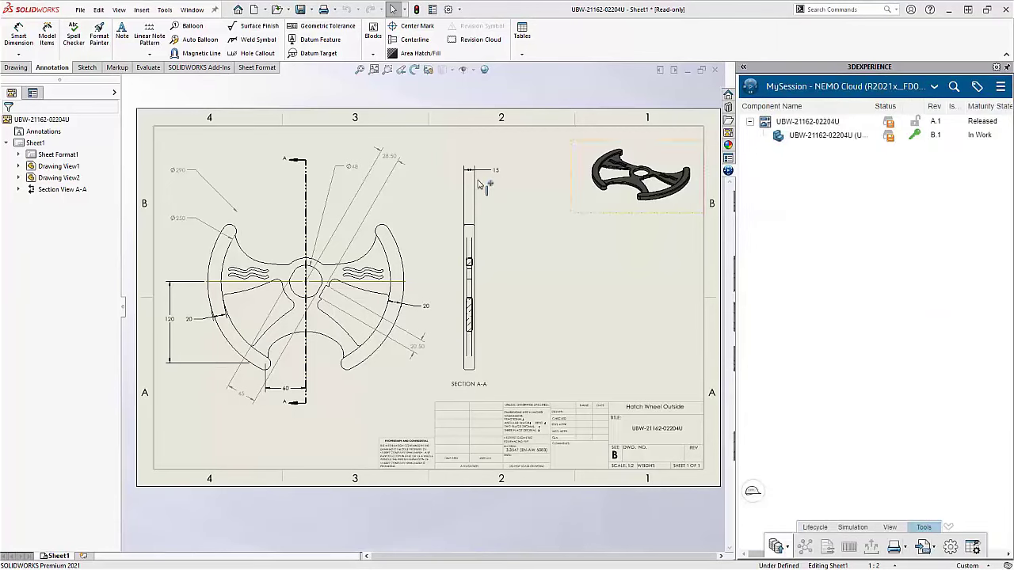
{"action": "left_click", "coordinate": [154, 267]}
{"action": "right_click", "coordinate": [800, 121]}
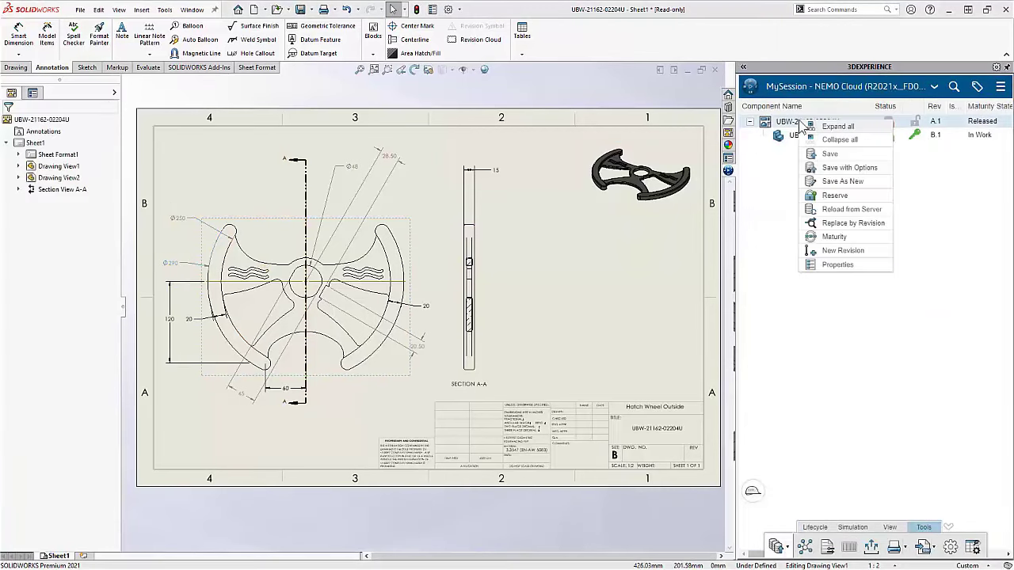
{"action": "left_click", "coordinate": [879, 170]}
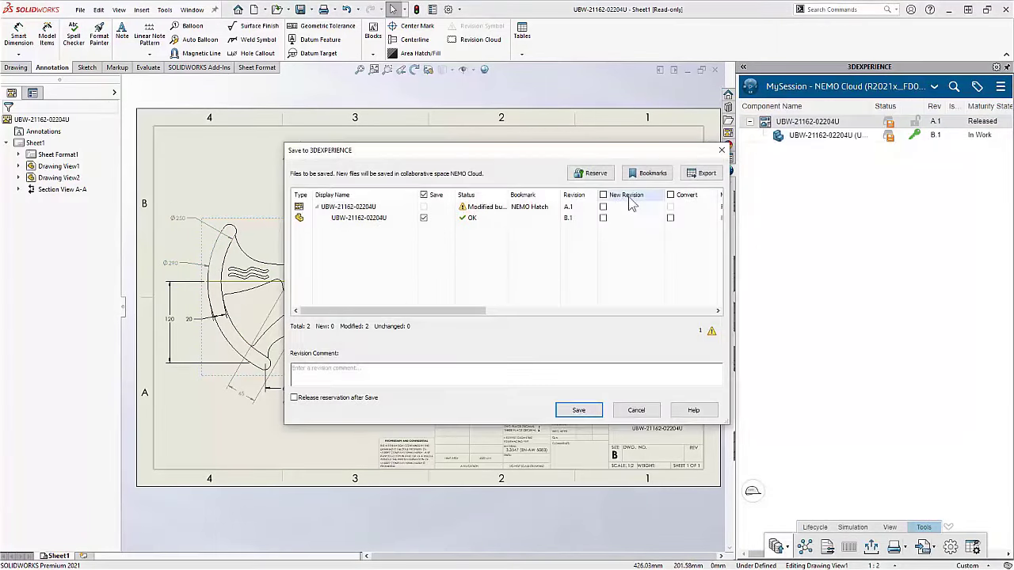
{"action": "left_click", "coordinate": [603, 207]}
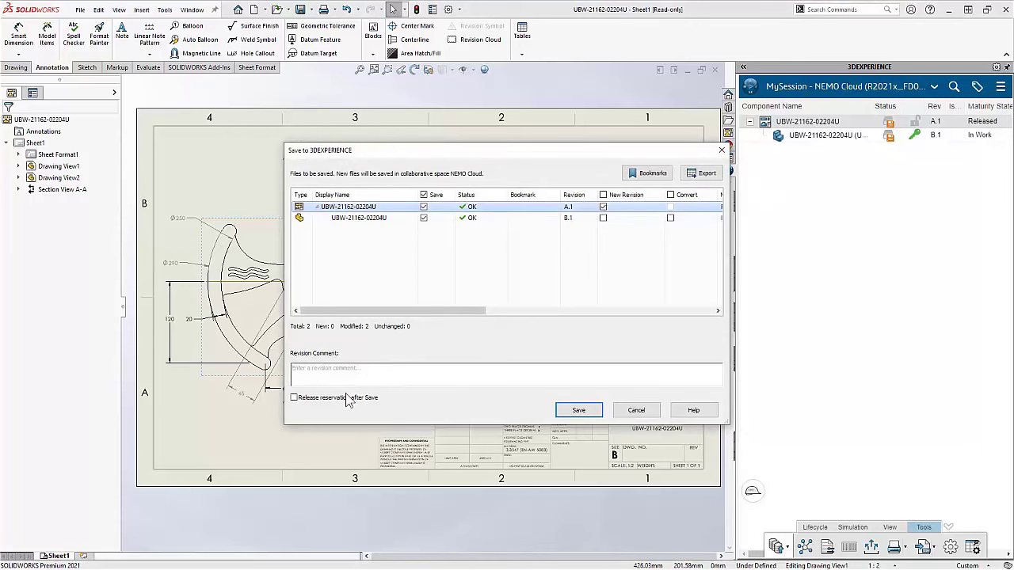
{"action": "left_click", "coordinate": [579, 410]}
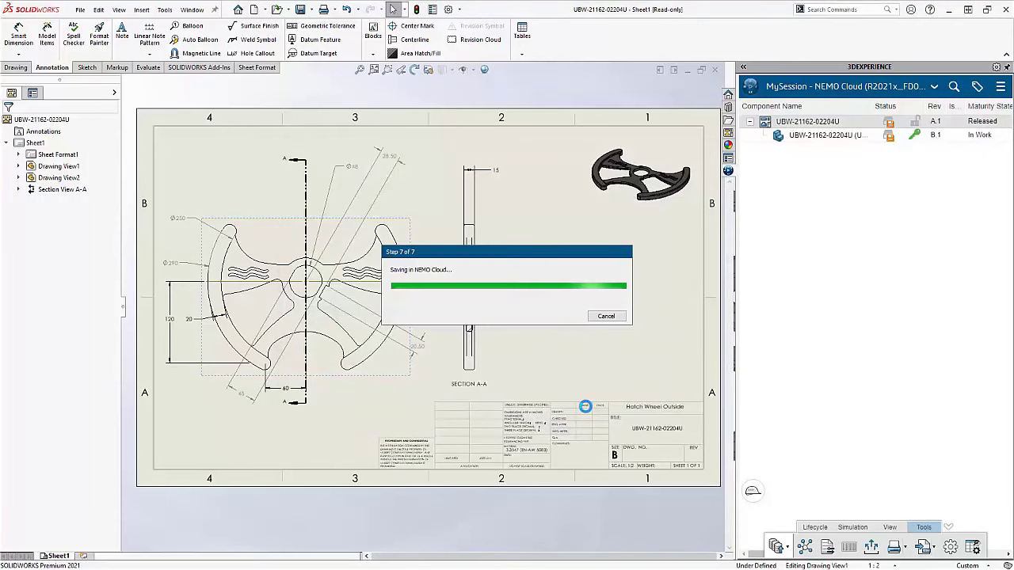
Change the drawing and wheel part maturity to Frozen.
{"action": "right_click", "coordinate": [834, 149]}
{"action": "left_click", "coordinate": [886, 219]}
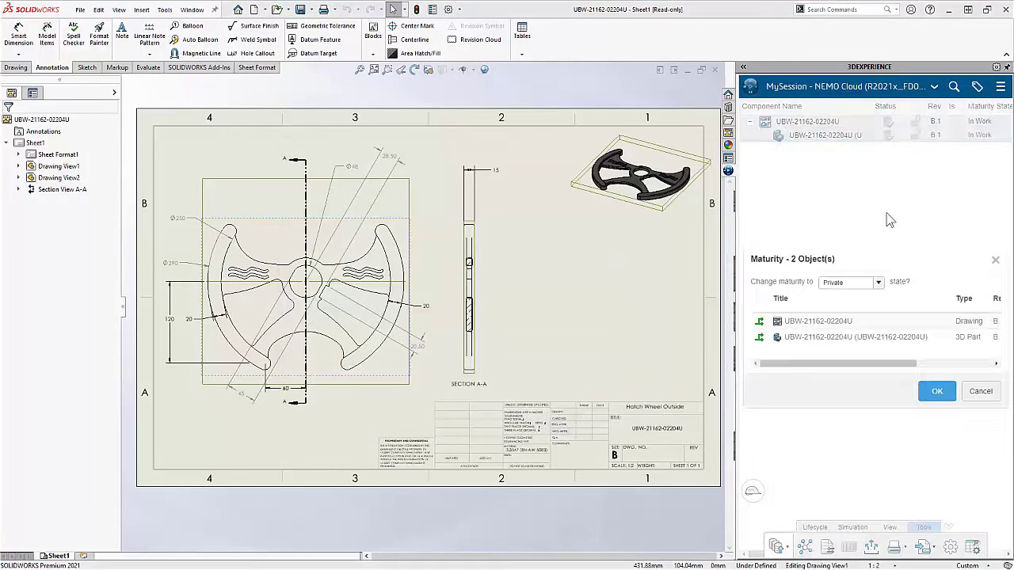
{"action": "left_click", "coordinate": [940, 391]}
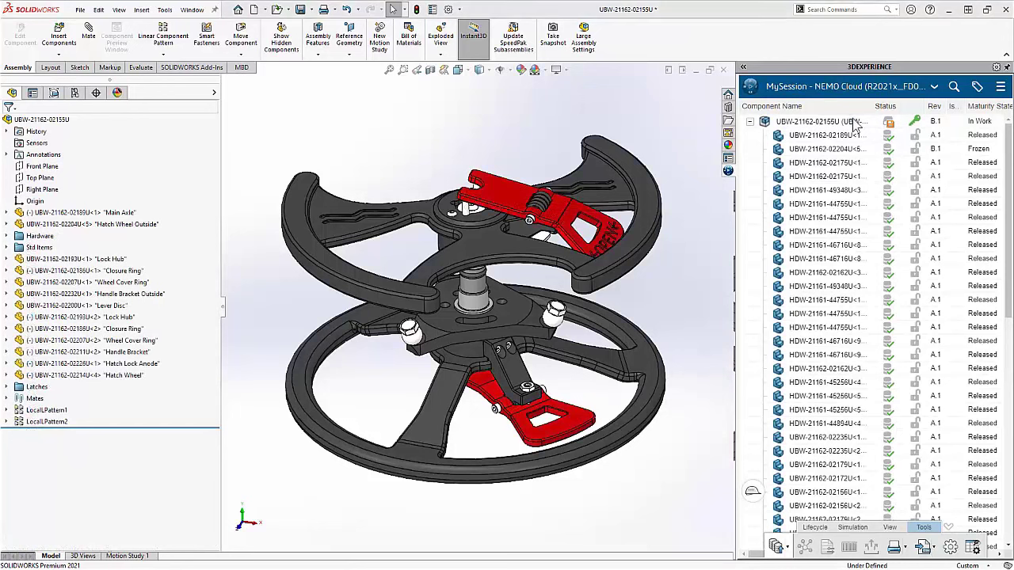
Save the Hatch Lock B.1 assembly from its MySession root row to NEMO Cloud.
{"action": "right_click", "coordinate": [856, 122]}
{"action": "left_click", "coordinate": [882, 180]}
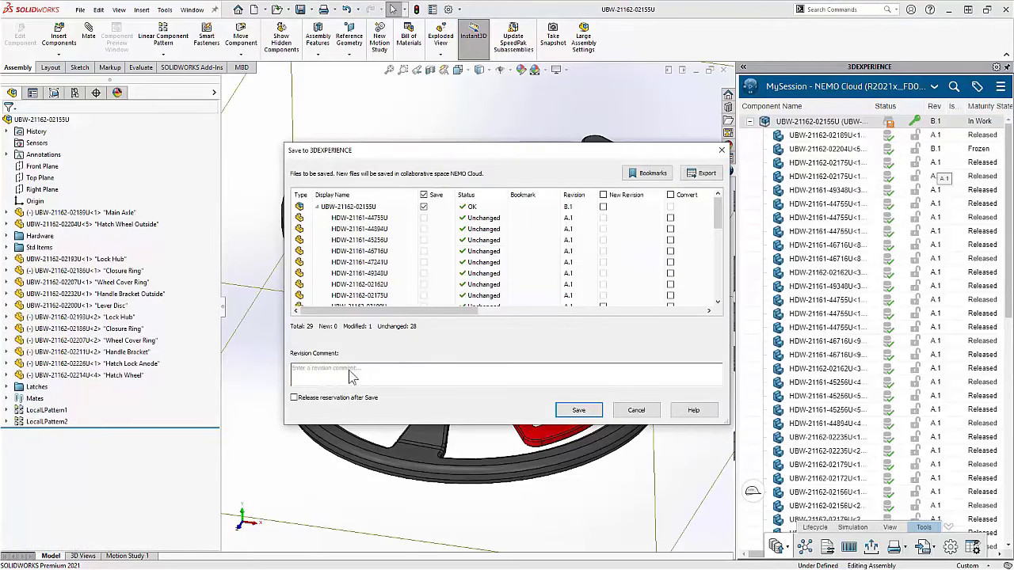
{"action": "left_click", "coordinate": [578, 410]}
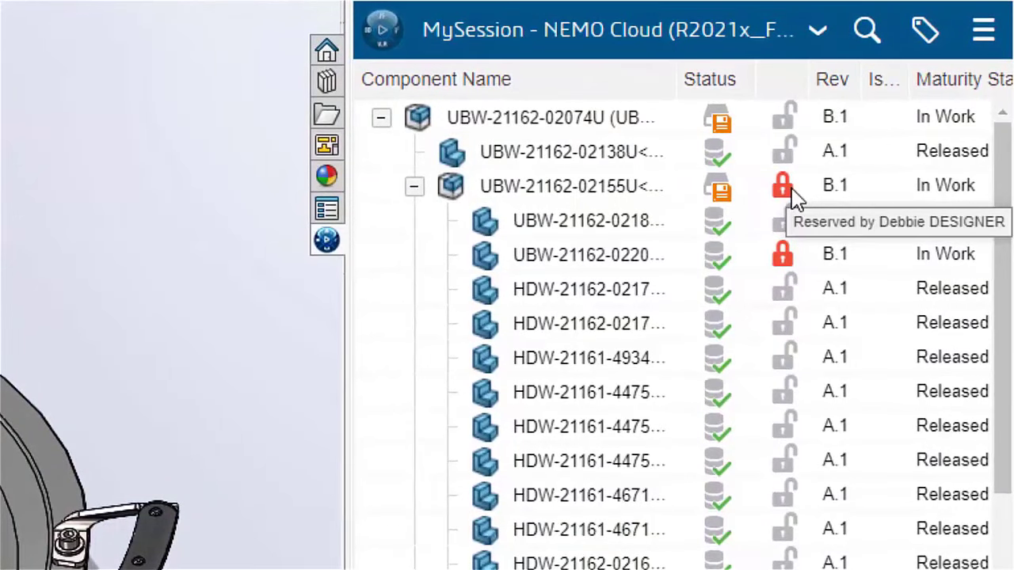
{"action": "right_click", "coordinate": [481, 121]}
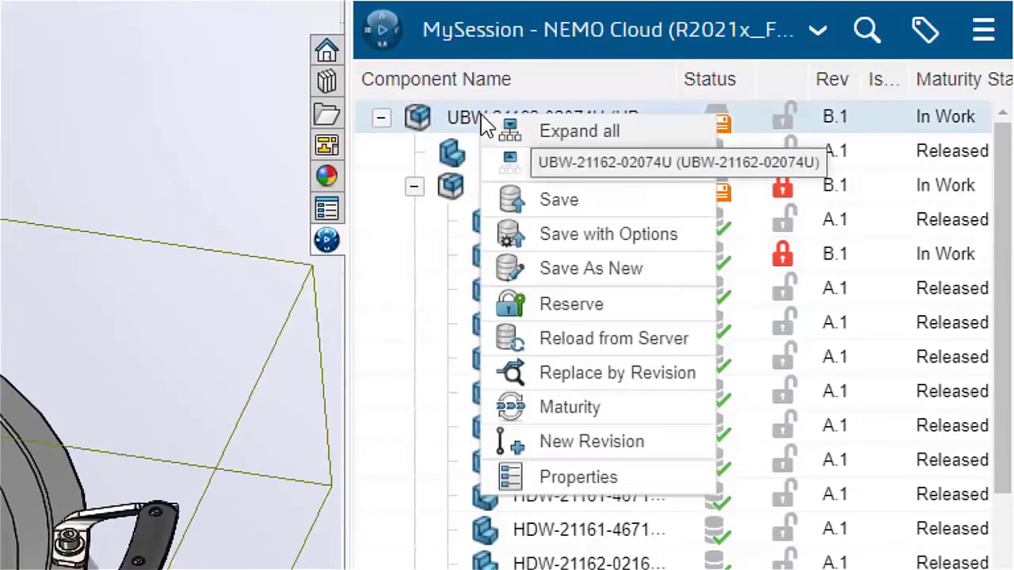
{"action": "left_click", "coordinate": [499, 302]}
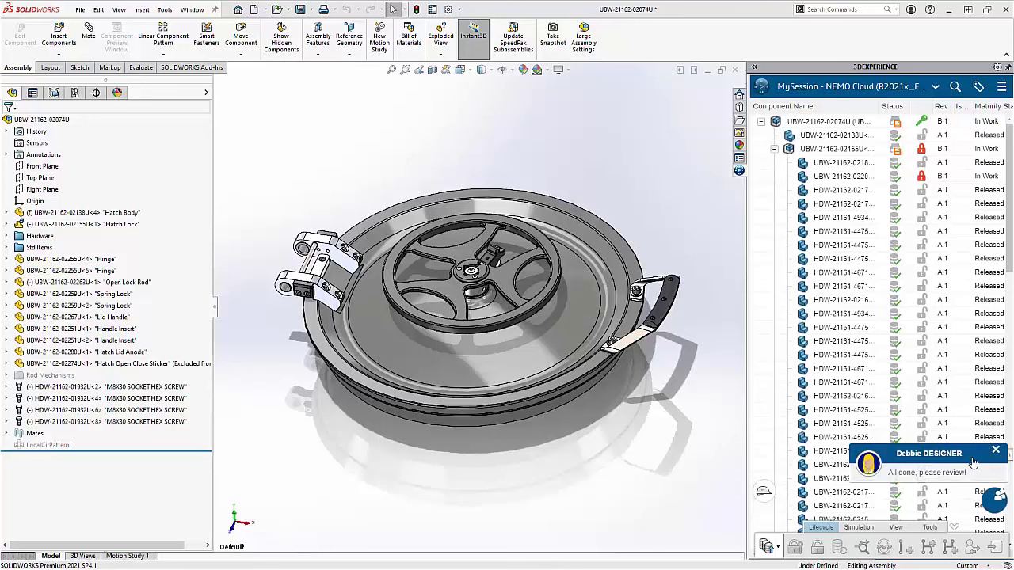
Reload Hatch Lock 02155U from the server, then open the frozen wheel part's drawing.
{"action": "left_click", "coordinate": [996, 451]}
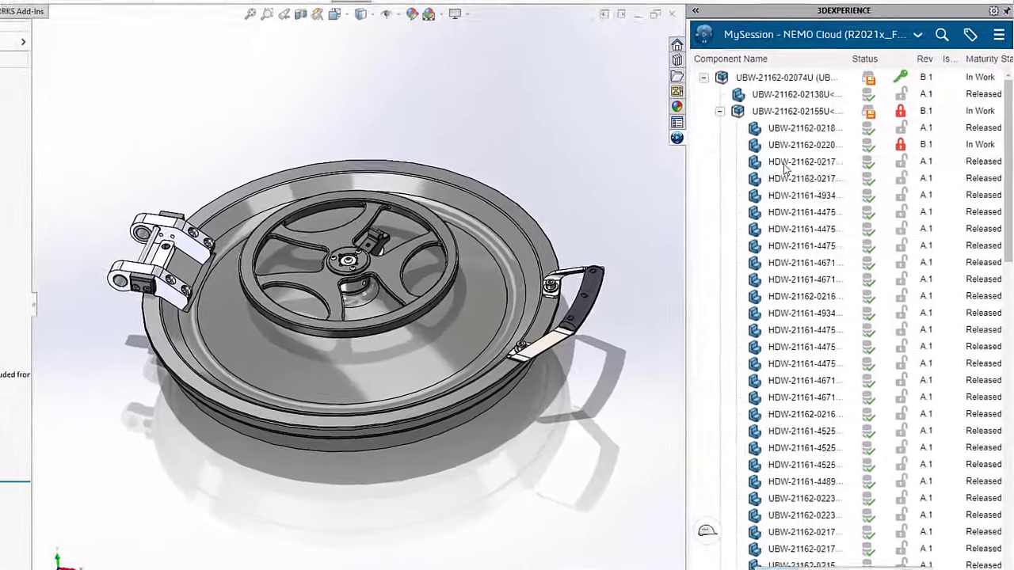
{"action": "right_click", "coordinate": [800, 149]}
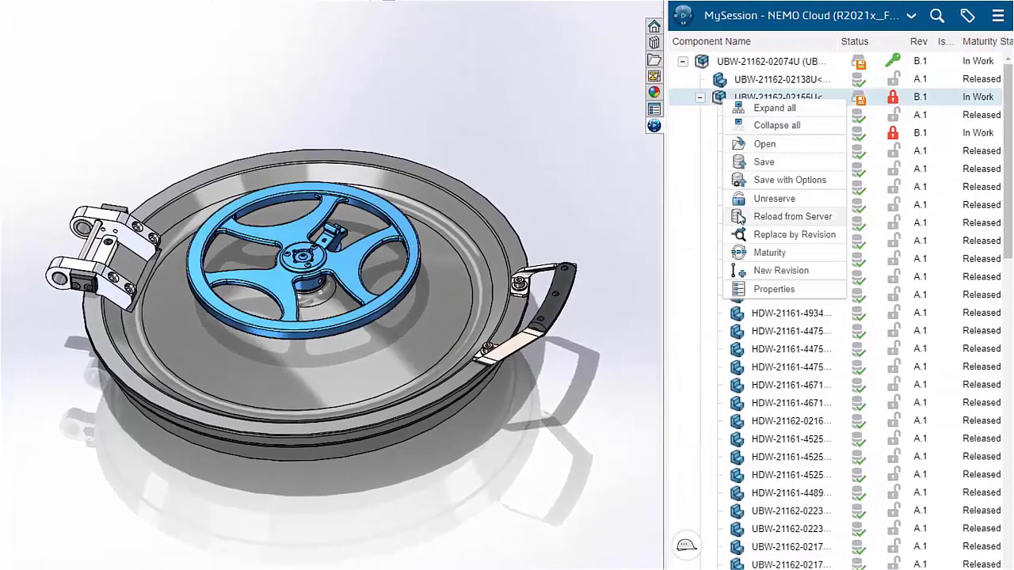
{"action": "left_click", "coordinate": [784, 216]}
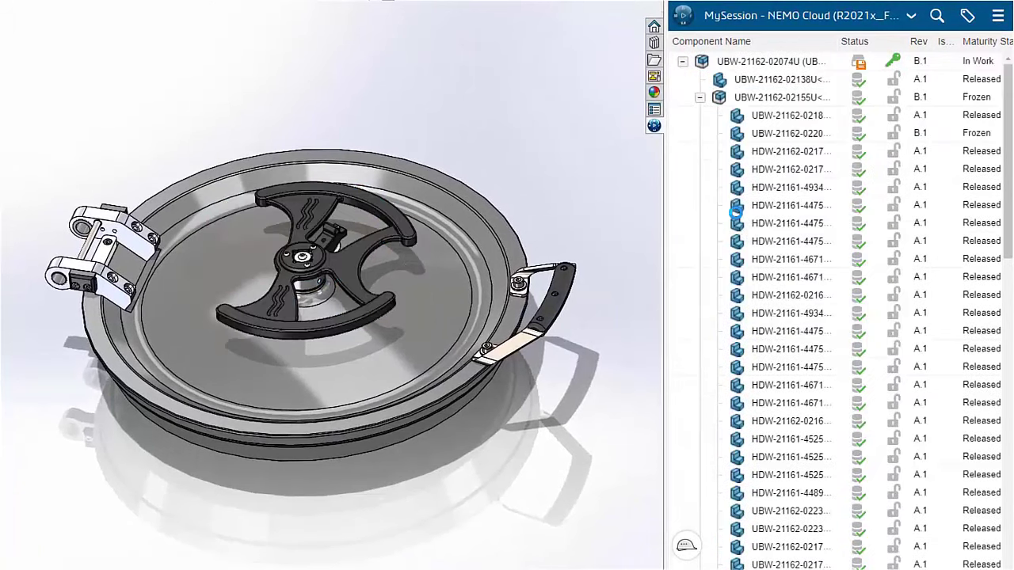
{"action": "left_click", "coordinate": [405, 224]}
{"action": "mouse_move", "coordinate": [498, 122]}
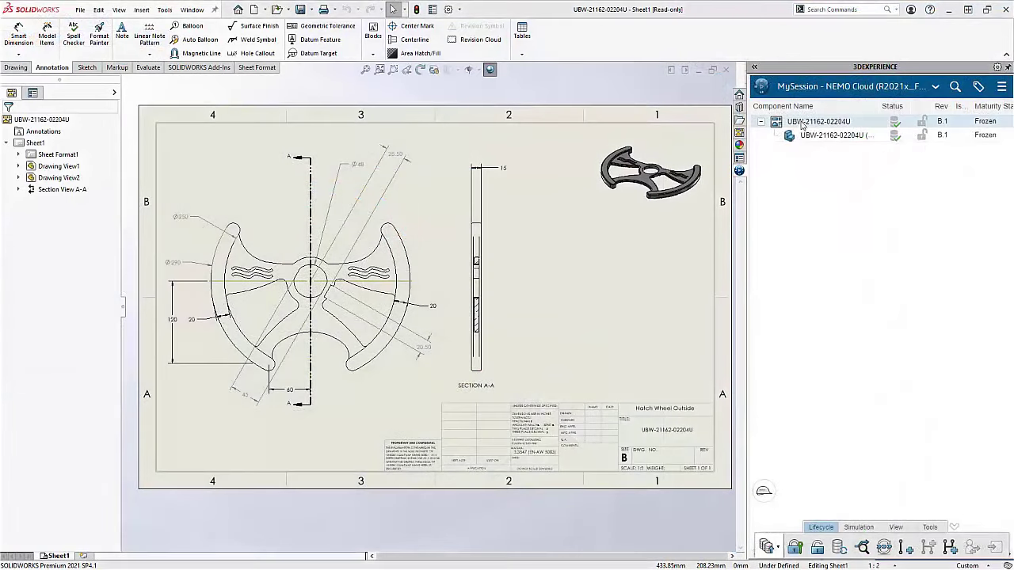
{"action": "right_click", "coordinate": [802, 134]}
Change the wheel drawing and part maturity to Released.
{"action": "left_click", "coordinate": [816, 211]}
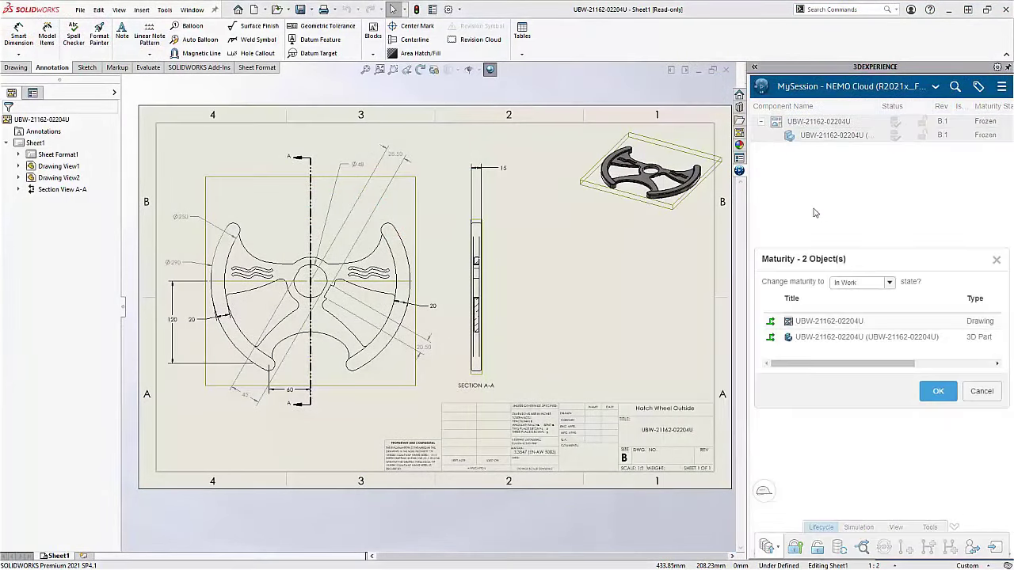
{"action": "left_click", "coordinate": [887, 281]}
{"action": "left_click", "coordinate": [859, 312]}
{"action": "left_click", "coordinate": [937, 390]}
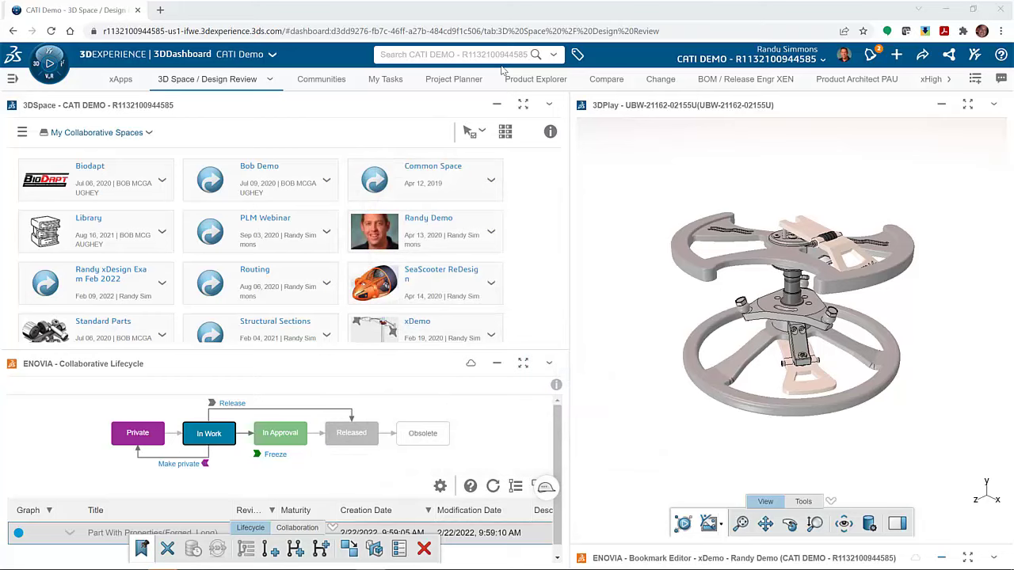
Search the 3DDashboard for UBW-21162.
{"action": "left_click", "coordinate": [497, 55]}
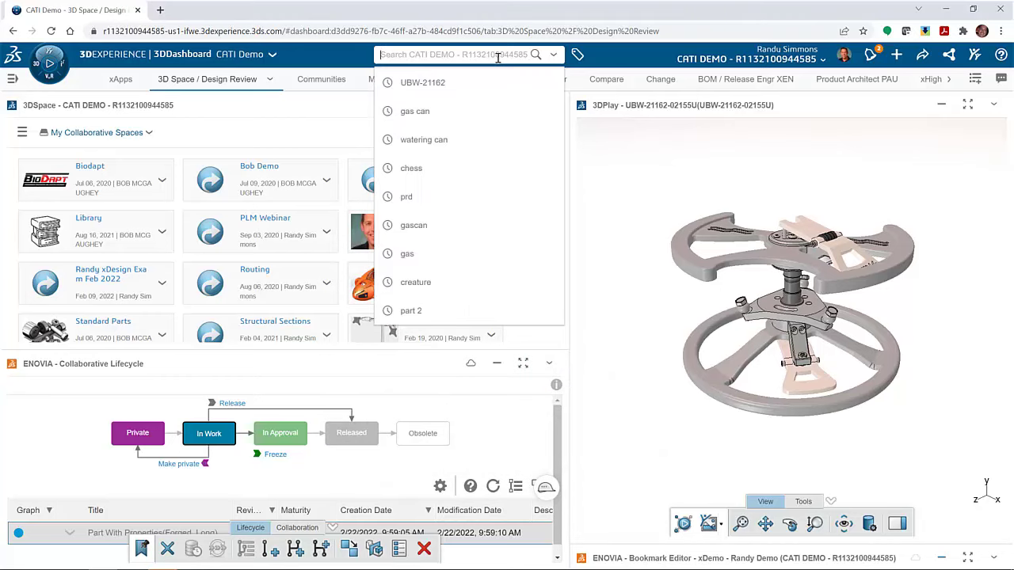
{"action": "type", "text": "UBW-"}
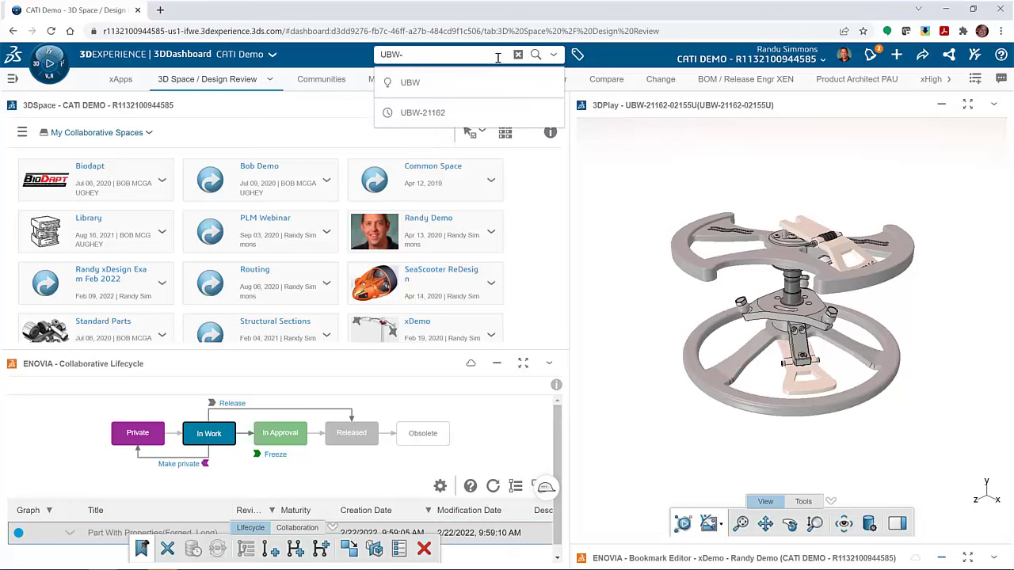
{"action": "type", "text": "21162"}
{"action": "key", "text": "Return"}
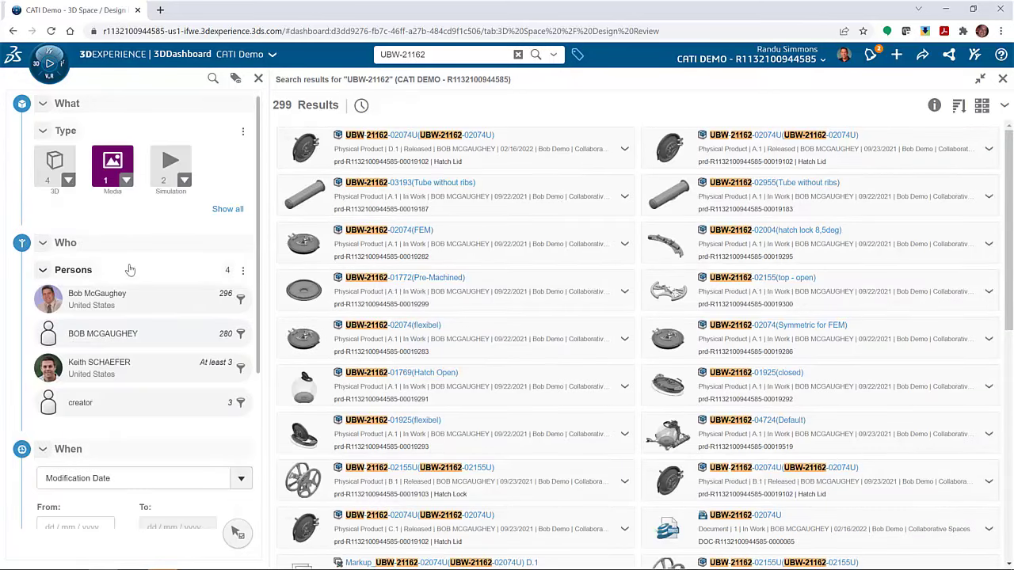
Filter the results to one owner and the Physical Product type, leaving 165.
{"action": "scroll", "coordinate": [135, 238], "scroll_direction": "down", "scroll_amount": 3}
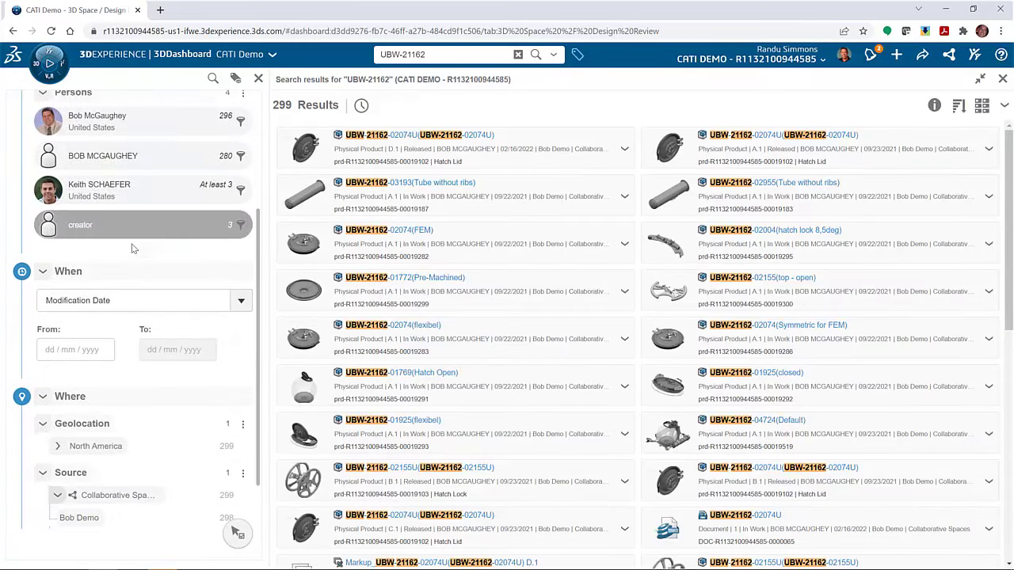
{"action": "left_click", "coordinate": [44, 515]}
{"action": "scroll", "coordinate": [124, 442], "scroll_direction": "down", "scroll_amount": 3}
{"action": "scroll", "coordinate": [124, 441], "scroll_direction": "down", "scroll_amount": 4}
{"action": "scroll", "coordinate": [124, 441], "scroll_direction": "down", "scroll_amount": 1}
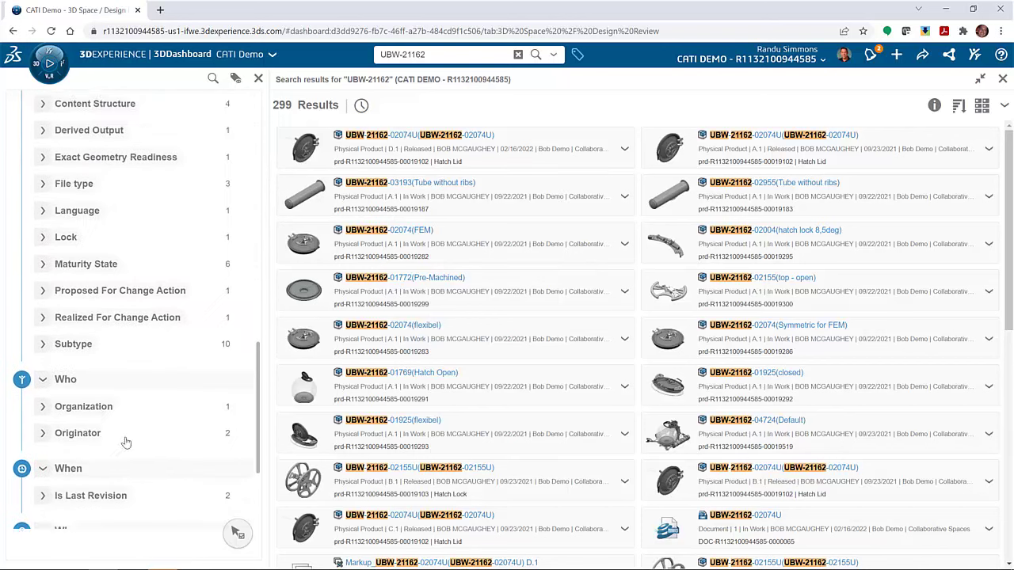
{"action": "scroll", "coordinate": [125, 442], "scroll_direction": "up", "scroll_amount": 5}
{"action": "scroll", "coordinate": [125, 442], "scroll_direction": "up", "scroll_amount": 2}
{"action": "scroll", "coordinate": [125, 442], "scroll_direction": "up", "scroll_amount": 1}
{"action": "scroll", "coordinate": [125, 442], "scroll_direction": "up", "scroll_amount": 2}
{"action": "scroll", "coordinate": [125, 442], "scroll_direction": "up", "scroll_amount": 1}
{"action": "scroll", "coordinate": [124, 442], "scroll_direction": "up", "scroll_amount": 1}
{"action": "left_click", "coordinate": [130, 299]}
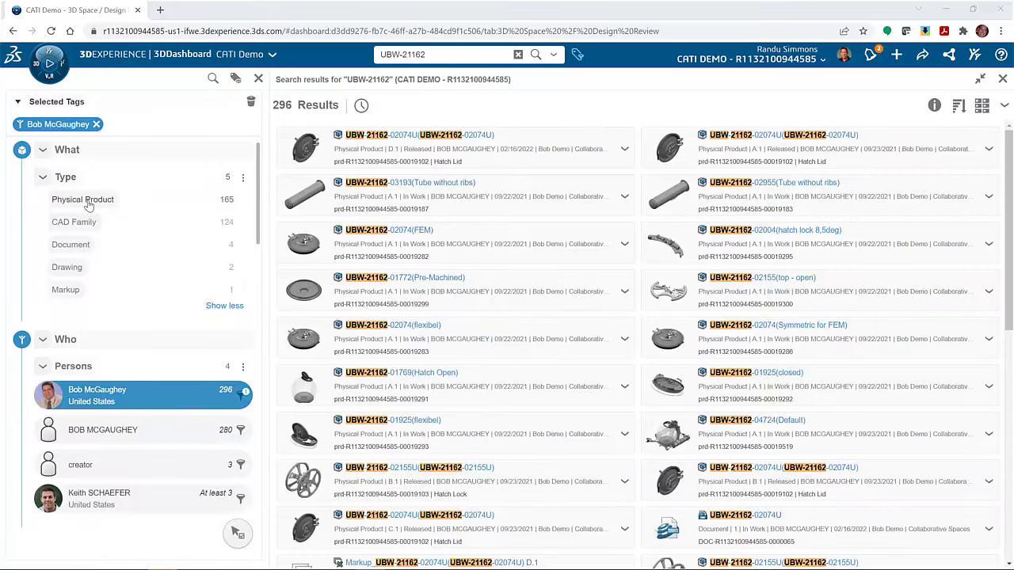
{"action": "left_click", "coordinate": [88, 202]}
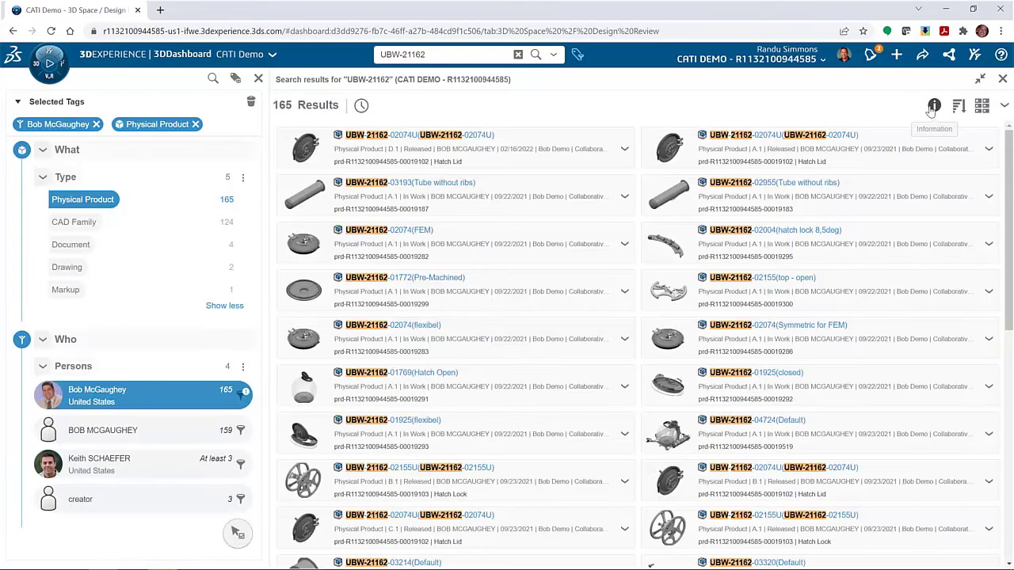
{"action": "left_click", "coordinate": [934, 106]}
{"action": "left_click", "coordinate": [491, 160]}
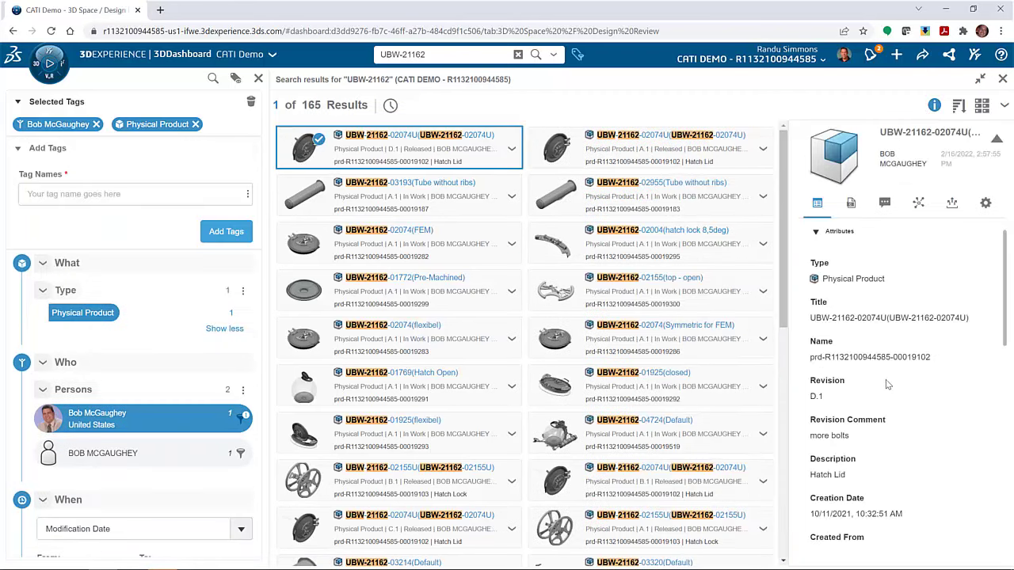
{"action": "scroll", "coordinate": [906, 384], "scroll_direction": "down", "scroll_amount": 3}
{"action": "scroll", "coordinate": [906, 383], "scroll_direction": "down", "scroll_amount": 2}
{"action": "scroll", "coordinate": [906, 384], "scroll_direction": "down", "scroll_amount": 1}
{"action": "scroll", "coordinate": [907, 383], "scroll_direction": "down", "scroll_amount": 1}
{"action": "scroll", "coordinate": [906, 383], "scroll_direction": "down", "scroll_amount": 1}
{"action": "scroll", "coordinate": [907, 383], "scroll_direction": "down", "scroll_amount": 2}
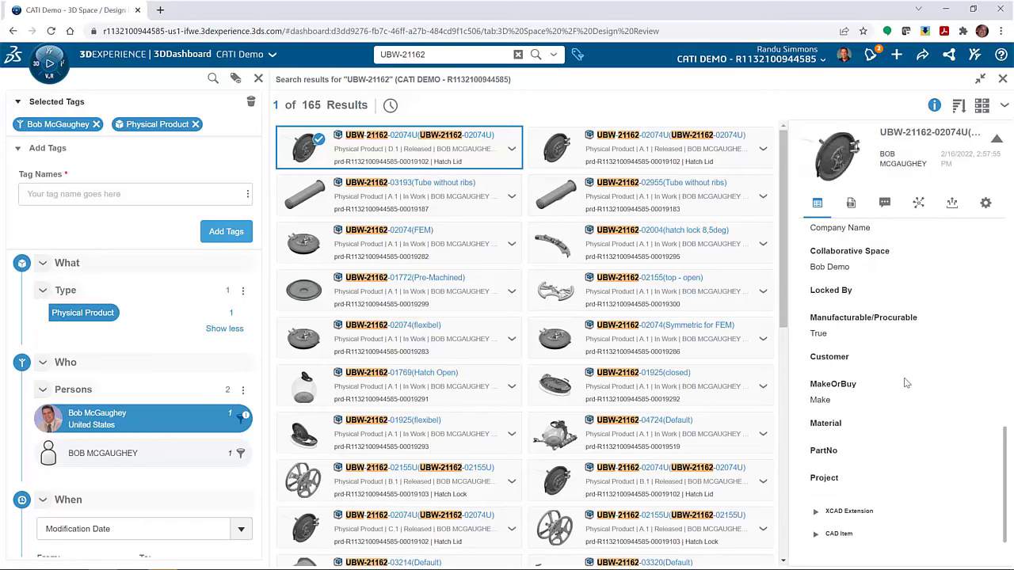
{"action": "left_click", "coordinate": [918, 203]}
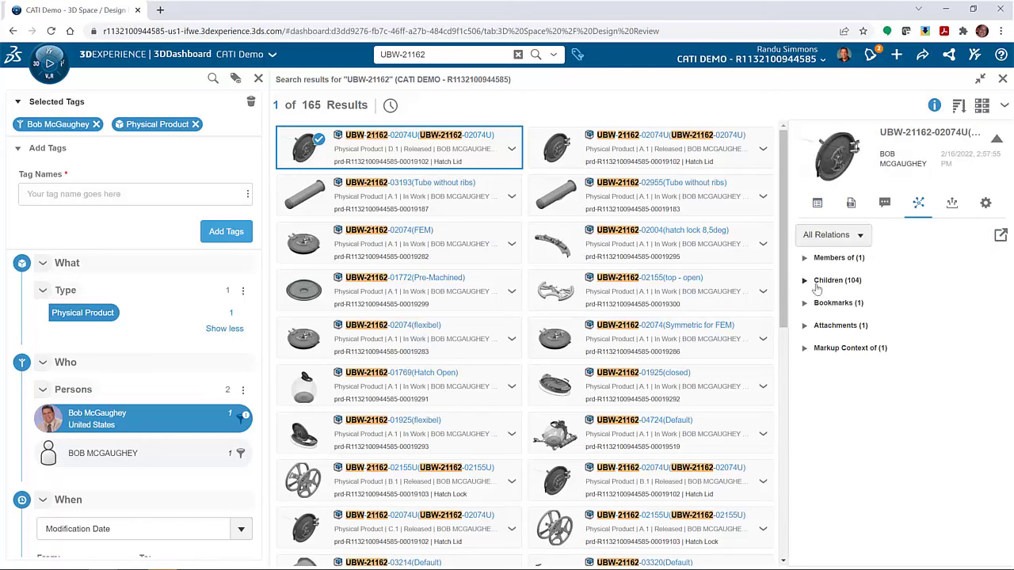
{"action": "left_click", "coordinate": [807, 281]}
{"action": "scroll", "coordinate": [841, 321], "scroll_direction": "down", "scroll_amount": 1}
{"action": "scroll", "coordinate": [840, 329], "scroll_direction": "down", "scroll_amount": 3}
{"action": "scroll", "coordinate": [840, 328], "scroll_direction": "down", "scroll_amount": 3}
{"action": "scroll", "coordinate": [839, 329], "scroll_direction": "down", "scroll_amount": 3}
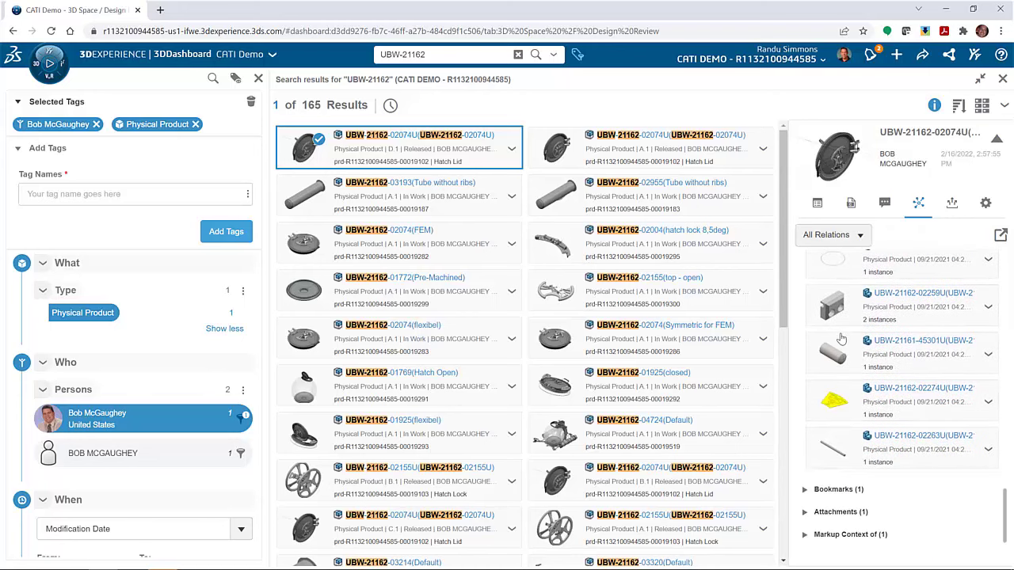
{"action": "left_click", "coordinate": [806, 512]}
{"action": "scroll", "coordinate": [882, 485], "scroll_direction": "down", "scroll_amount": 1}
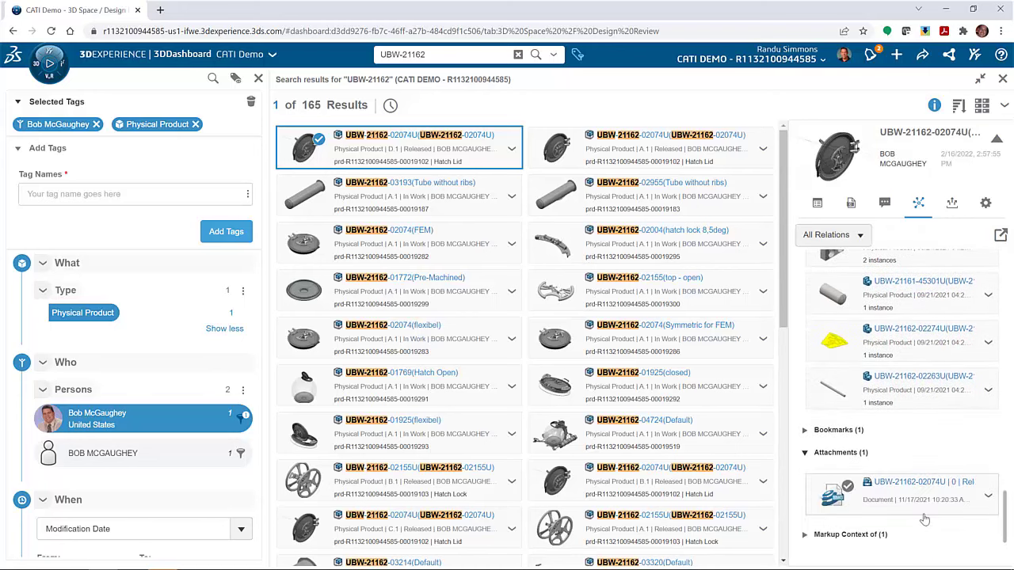
{"action": "scroll", "coordinate": [922, 507], "scroll_direction": "up", "scroll_amount": 2}
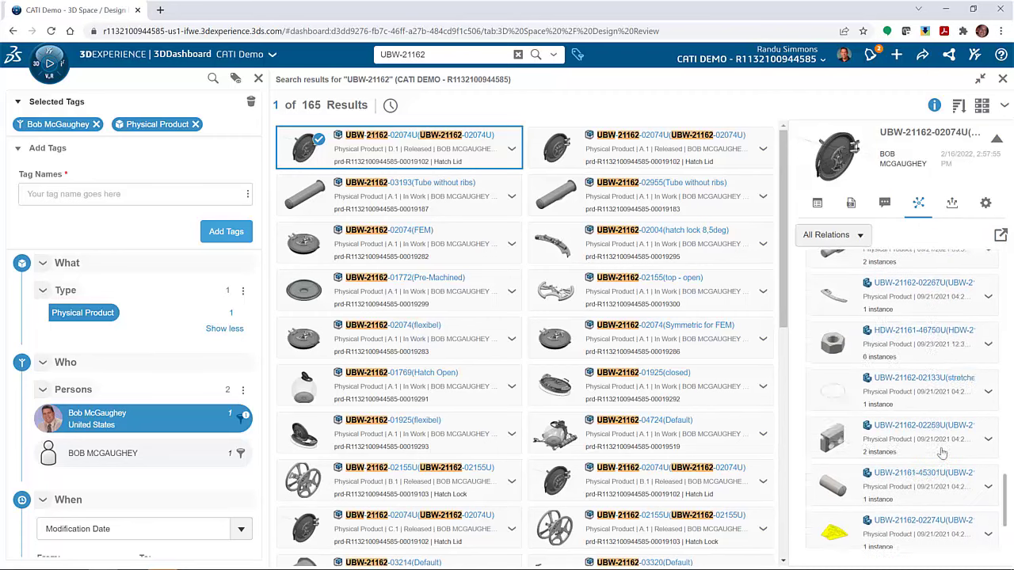
{"action": "scroll", "coordinate": [923, 476], "scroll_direction": "up", "scroll_amount": 2}
{"action": "scroll", "coordinate": [1008, 427], "scroll_direction": "up", "scroll_amount": 3}
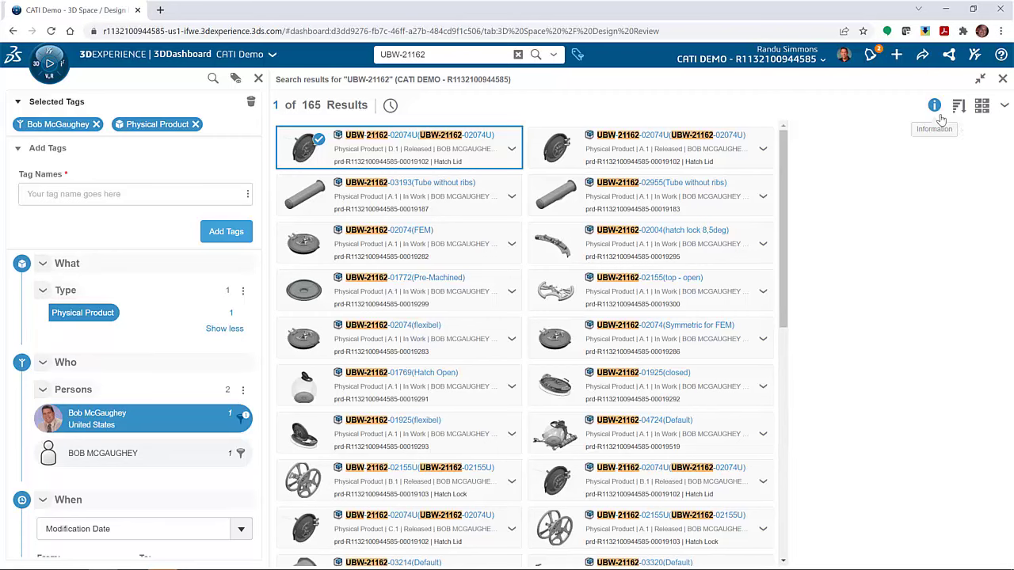
{"action": "left_click", "coordinate": [980, 79]}
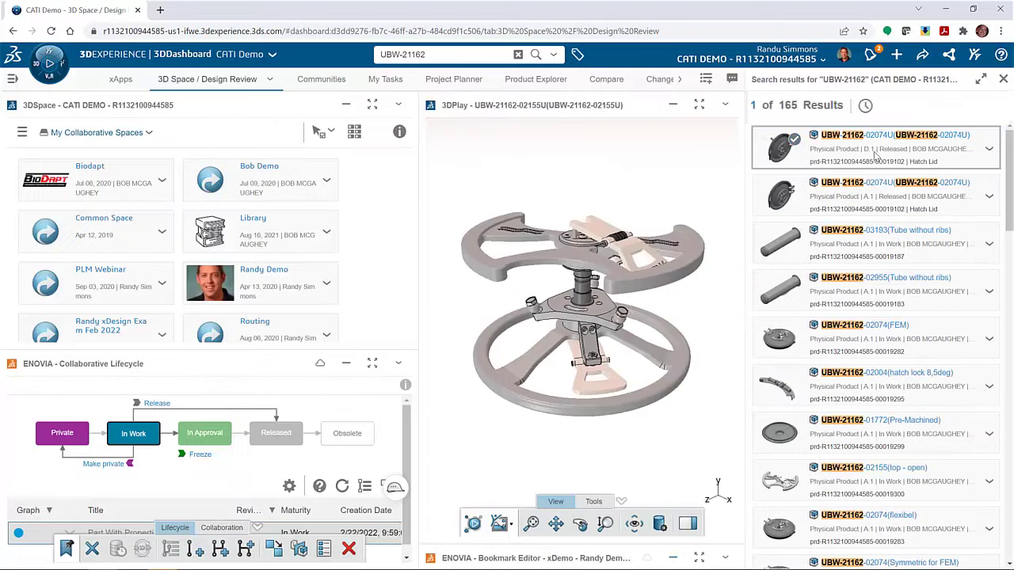
{"action": "left_click_drag", "start_coordinate": [792, 150], "coordinate": [620, 183]}
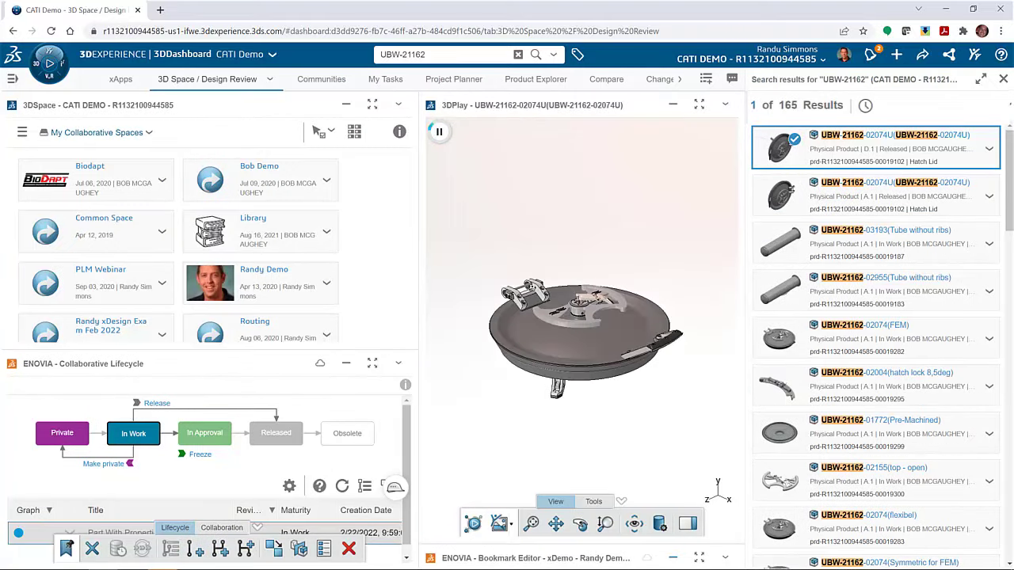
{"action": "left_click", "coordinate": [1003, 79]}
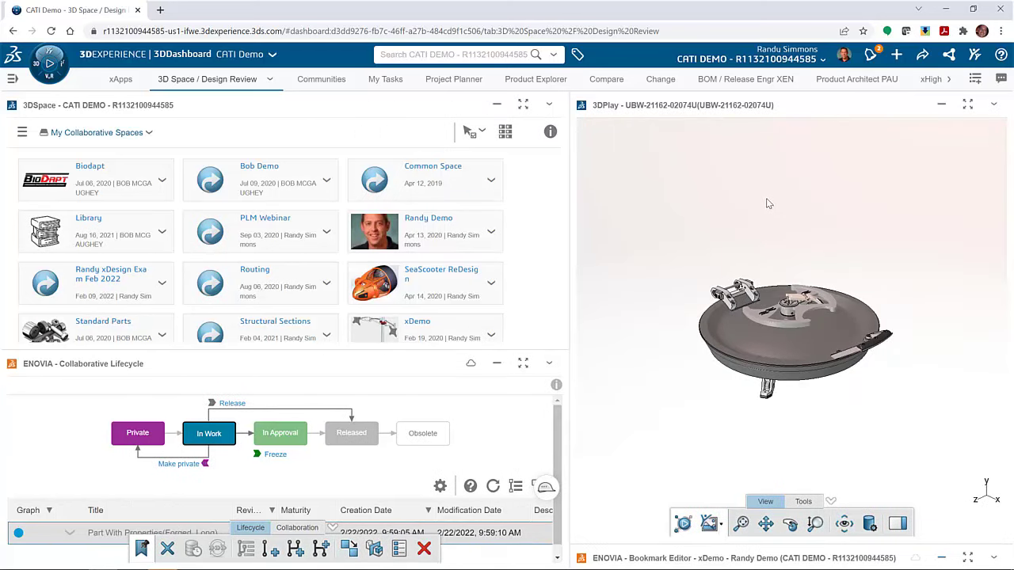
{"action": "left_click", "coordinate": [554, 55]}
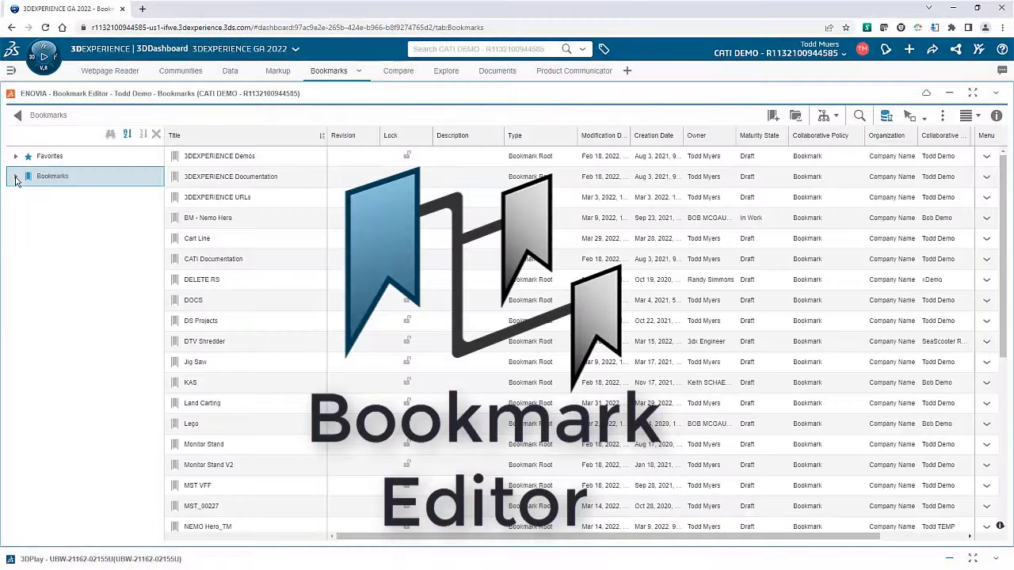
Upload the Racing handwheel image into NEMO Hero_TM's Project Documents bookmark.
{"action": "double_click", "coordinate": [205, 527]}
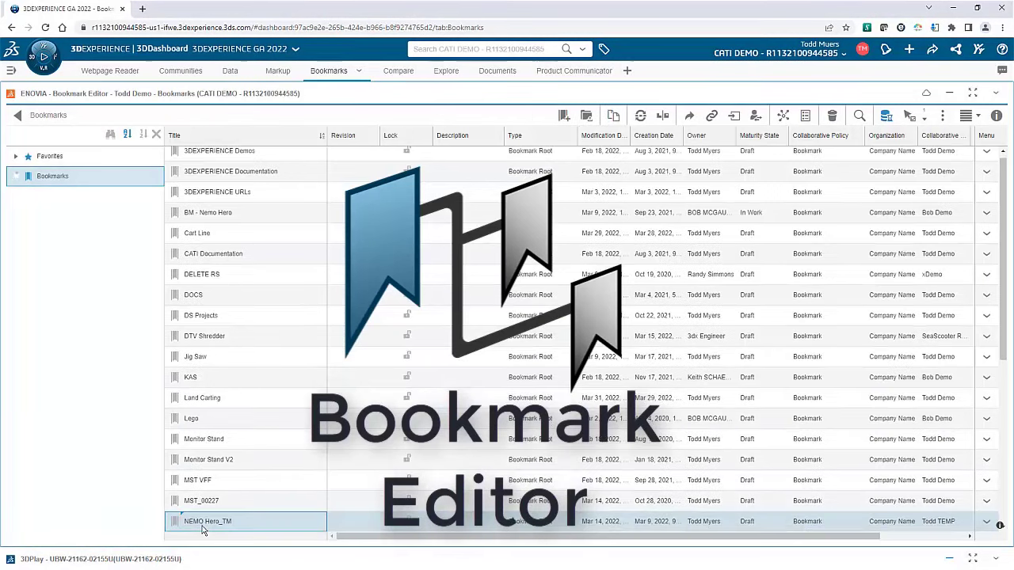
{"action": "left_click", "coordinate": [205, 156]}
{"action": "double_click", "coordinate": [204, 157]}
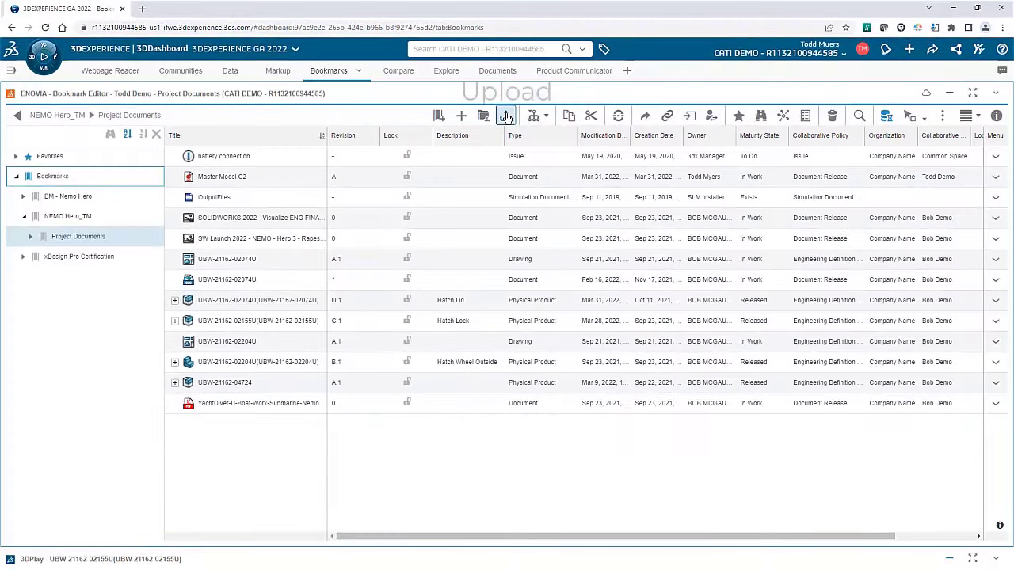
{"action": "left_click", "coordinate": [505, 117]}
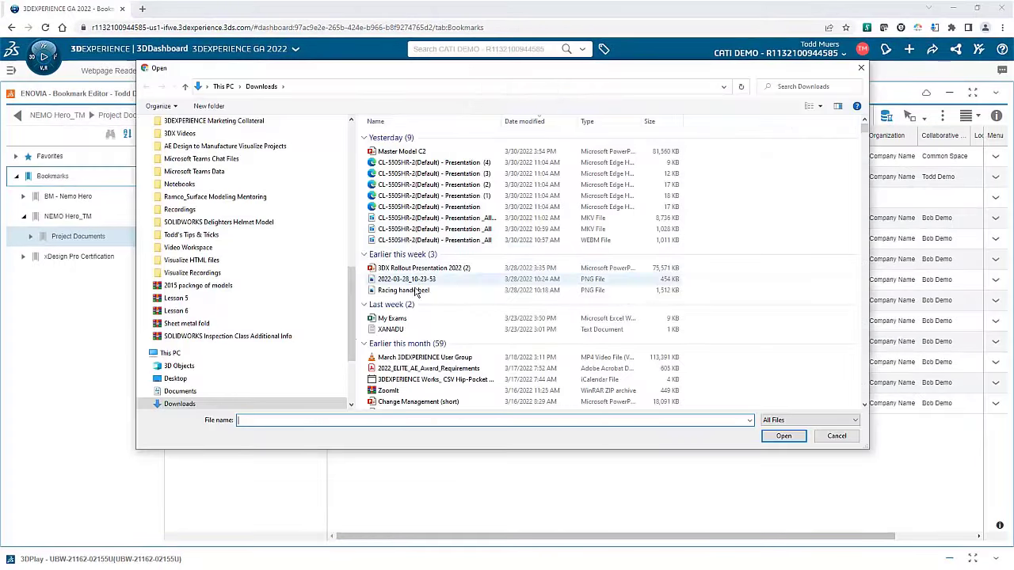
{"action": "left_click", "coordinate": [415, 292]}
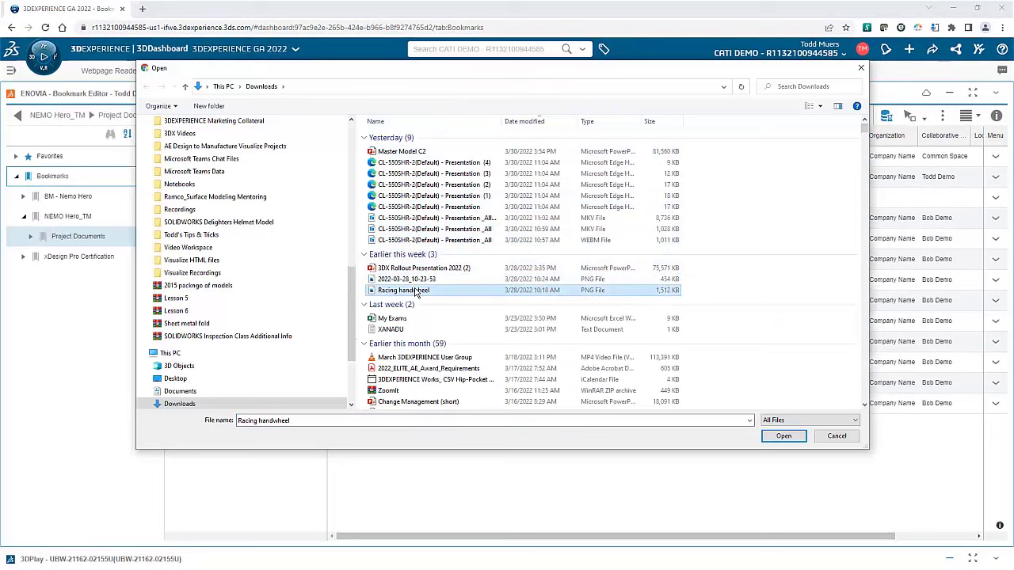
{"action": "left_click", "coordinate": [781, 437]}
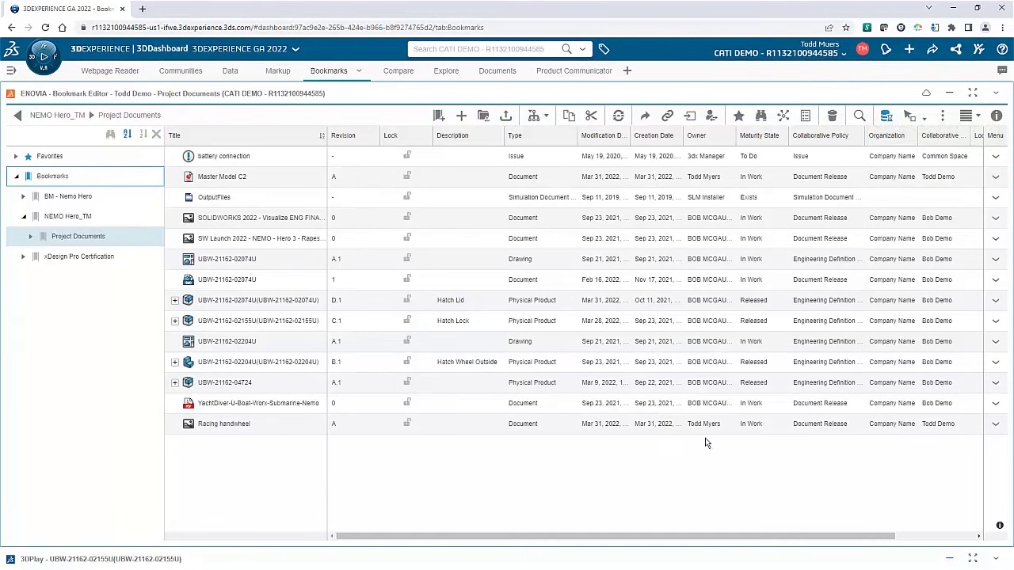
Share the Racing handwheel document with 3dx Manager under Can Edit.
{"action": "left_click", "coordinate": [280, 423]}
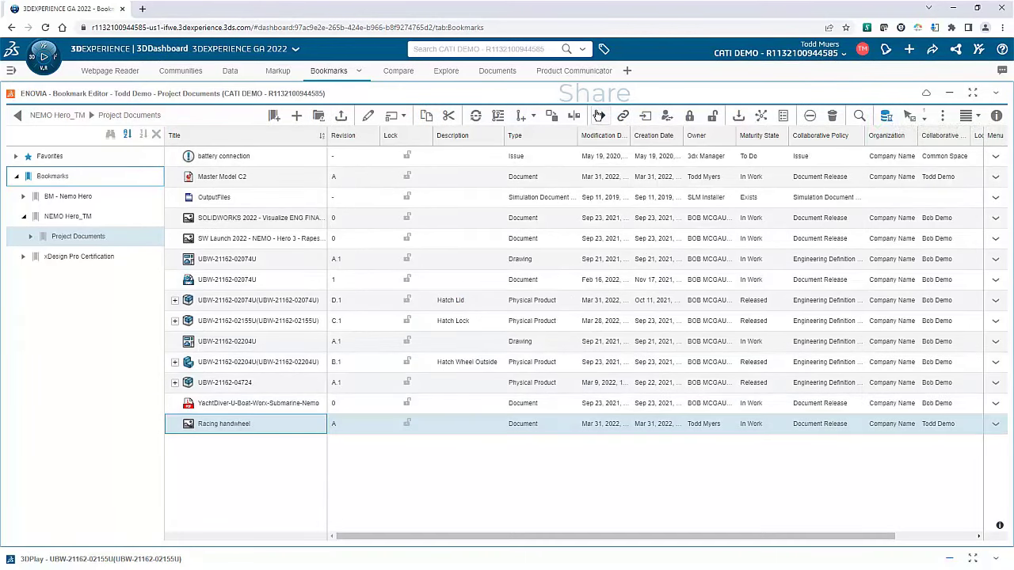
{"action": "left_click", "coordinate": [599, 116]}
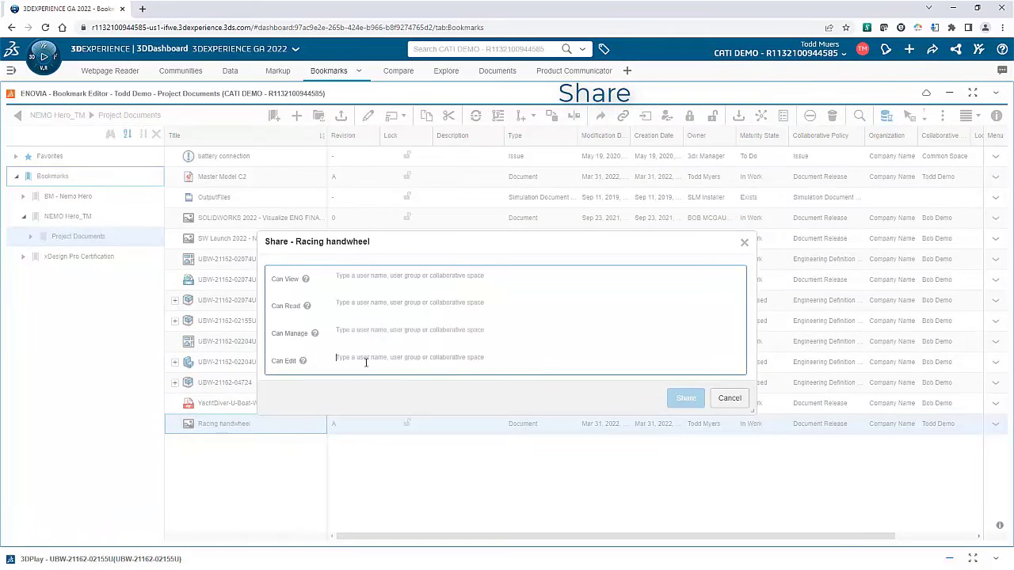
{"action": "type", "text": "3dx"}
{"action": "left_click", "coordinate": [391, 233]}
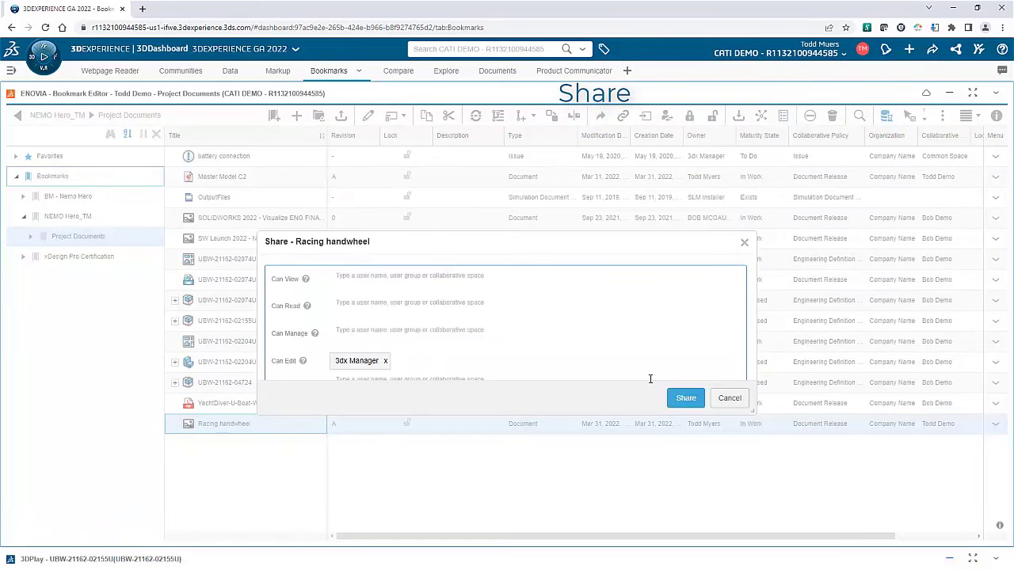
{"action": "left_click", "coordinate": [674, 402]}
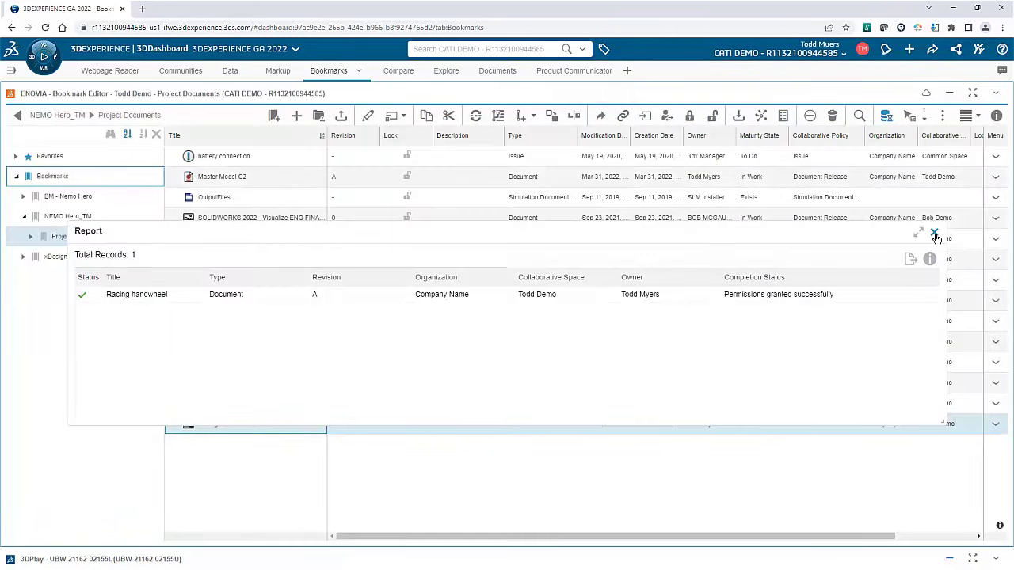
Lock the Land Carting assembly LC-550SHR-2 and its _004 part.
{"action": "left_click", "coordinate": [936, 236]}
{"action": "left_click", "coordinate": [238, 320]}
{"action": "left_click", "coordinate": [711, 117]}
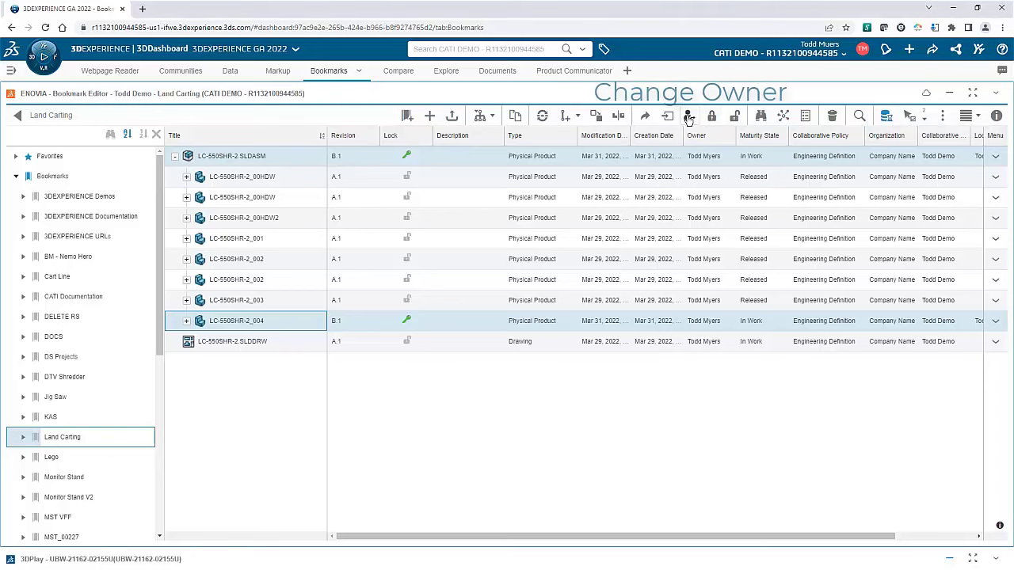
Change the owner of the two locked Land Carting items to 3dx Engineer.
{"action": "left_click", "coordinate": [688, 117]}
{"action": "left_click", "coordinate": [525, 261]}
{"action": "type", "text": "3dx"}
{"action": "left_click", "coordinate": [483, 322]}
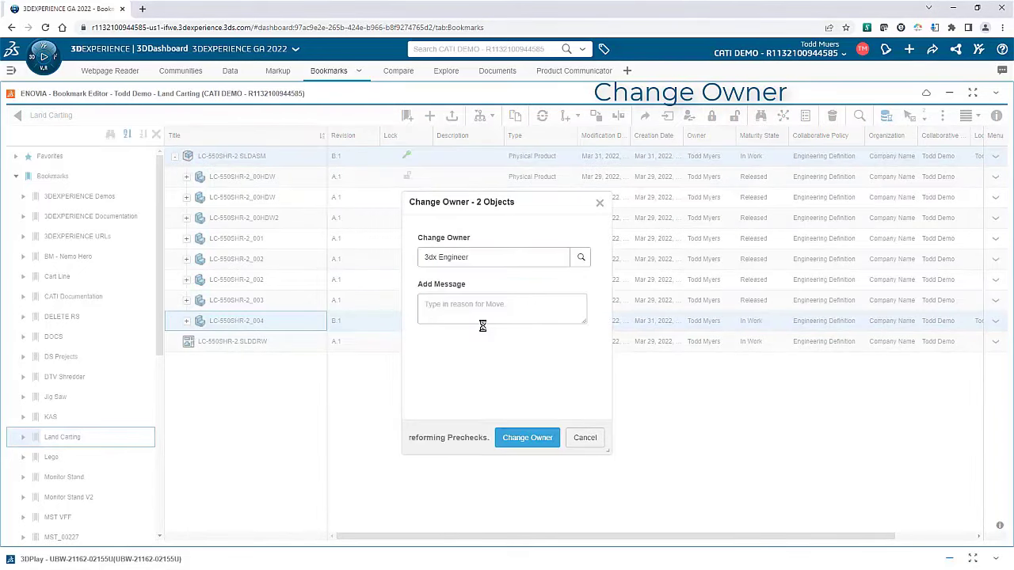
{"action": "left_click", "coordinate": [533, 435]}
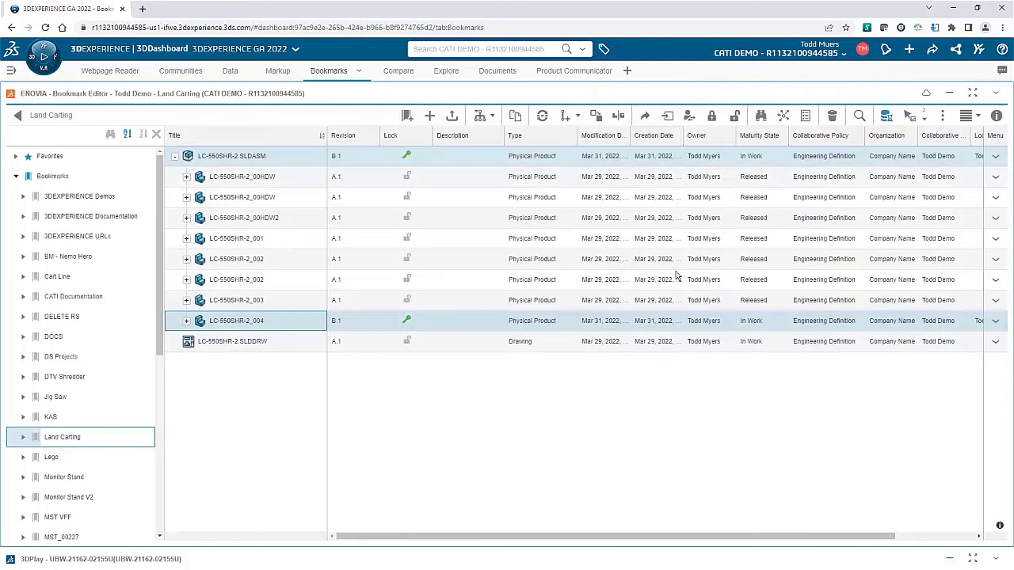
Move the two Land Carting items to the Common Space collaborative space.
{"action": "left_click", "coordinate": [668, 116]}
{"action": "left_click", "coordinate": [548, 257]}
{"action": "type", "text": "Common"}
{"action": "left_click", "coordinate": [491, 297]}
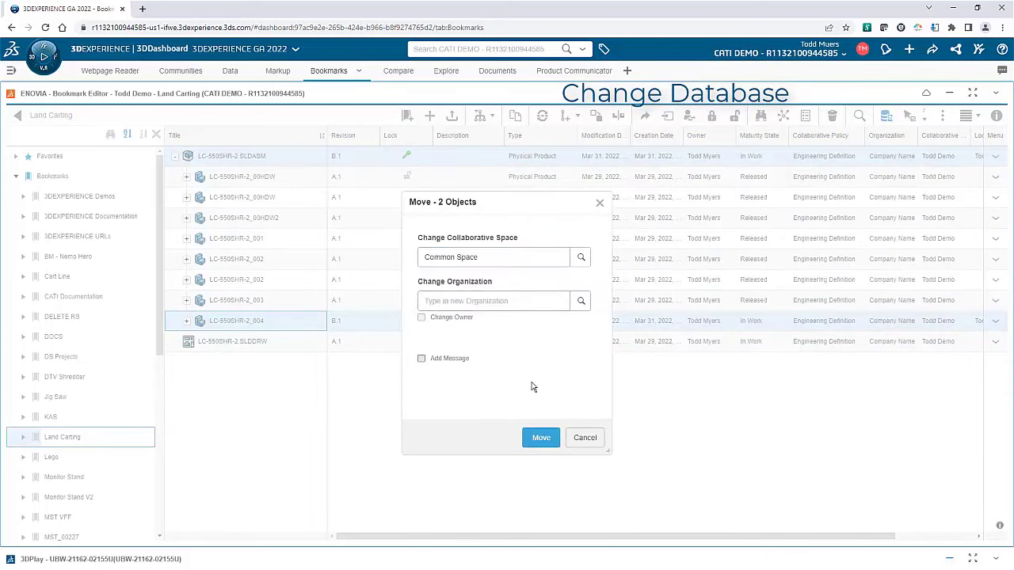
{"action": "left_click", "coordinate": [542, 438]}
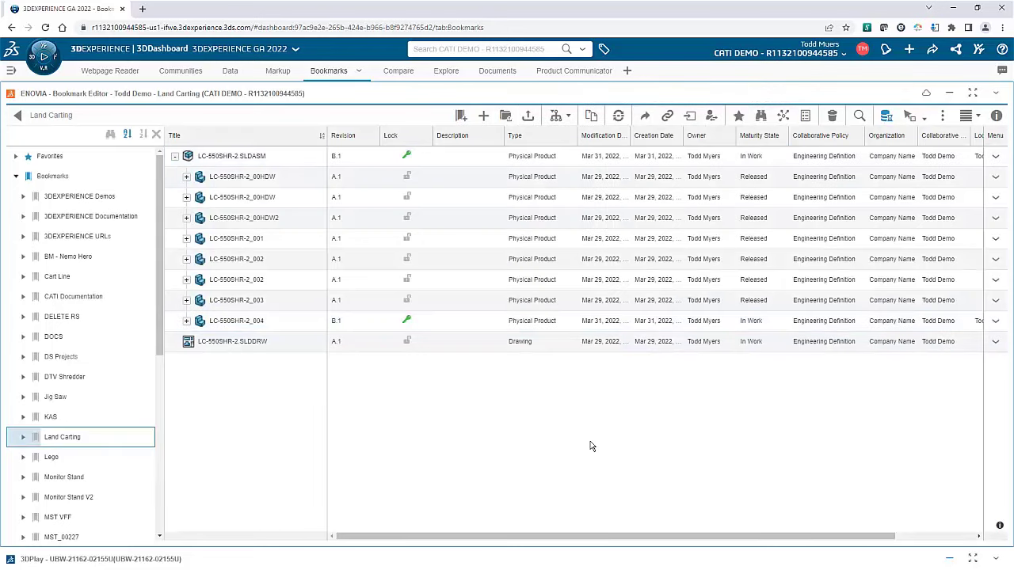
{"action": "left_click", "coordinate": [194, 158]}
{"action": "right_click", "coordinate": [194, 157]}
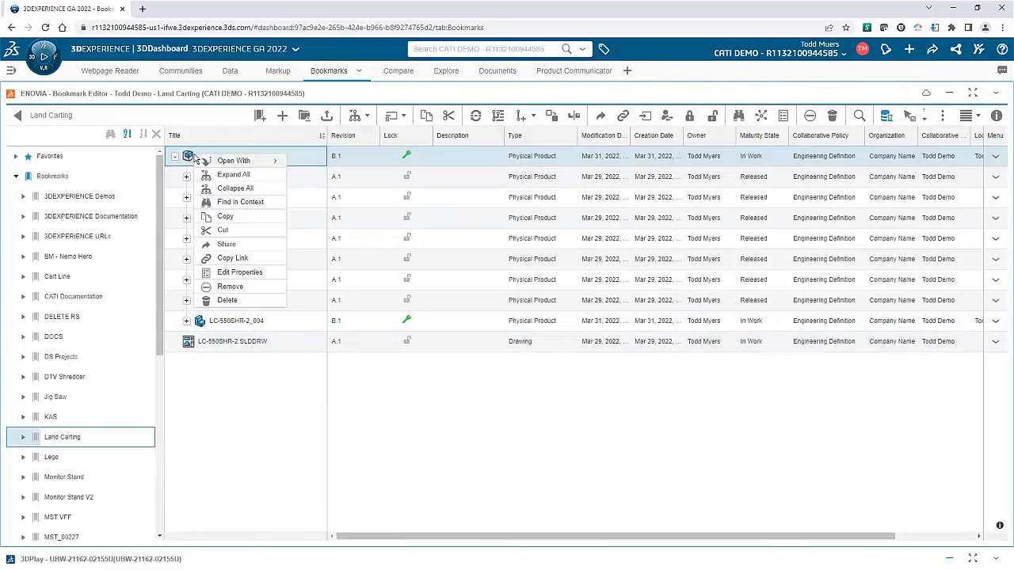
{"action": "left_click", "coordinate": [239, 273]}
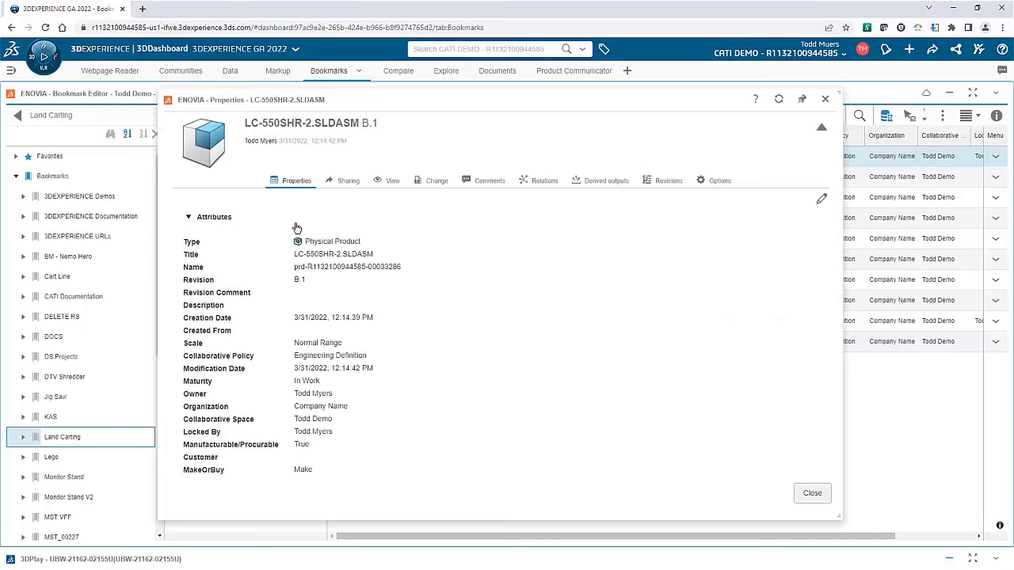
{"action": "left_click", "coordinate": [544, 181]}
{"action": "left_click", "coordinate": [824, 99]}
{"action": "left_click", "coordinate": [230, 342]}
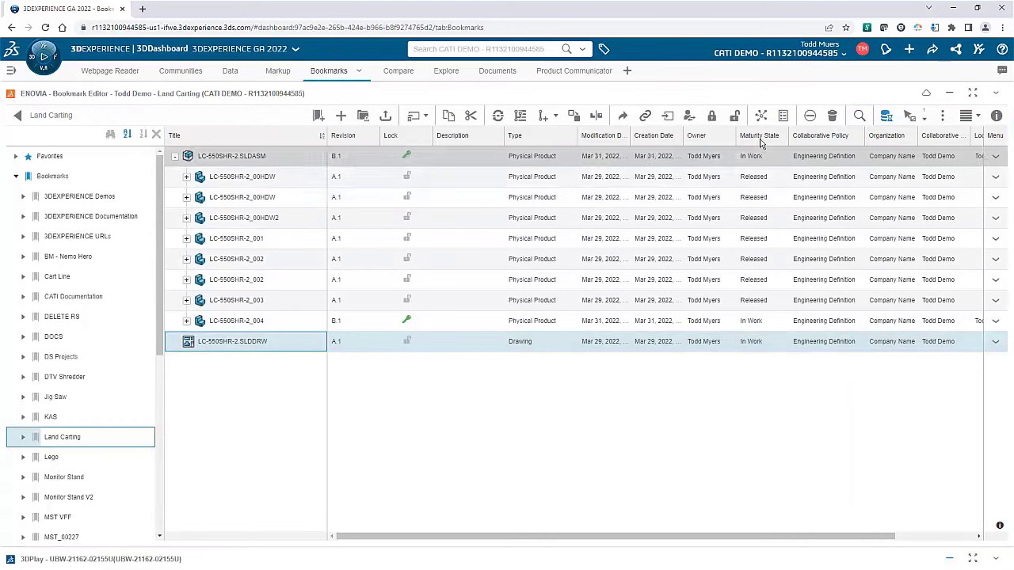
{"action": "left_click", "coordinate": [760, 117]}
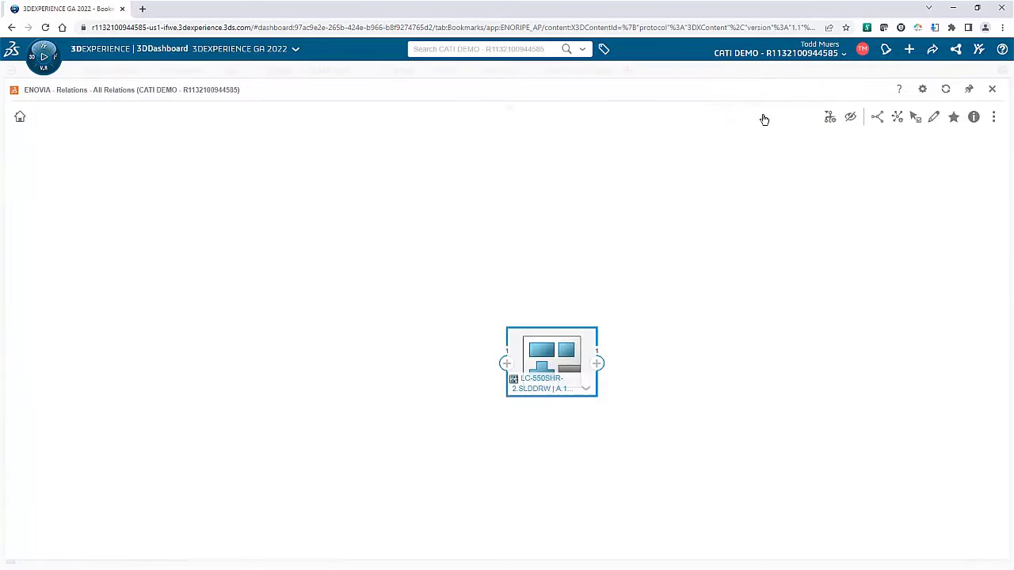
{"action": "left_click", "coordinate": [596, 364]}
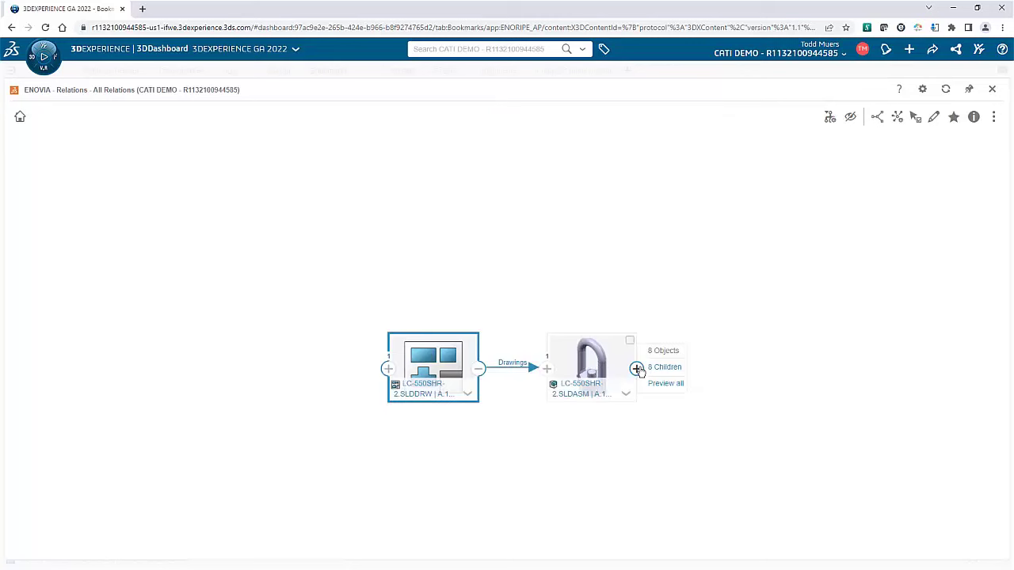
{"action": "left_click", "coordinate": [638, 369]}
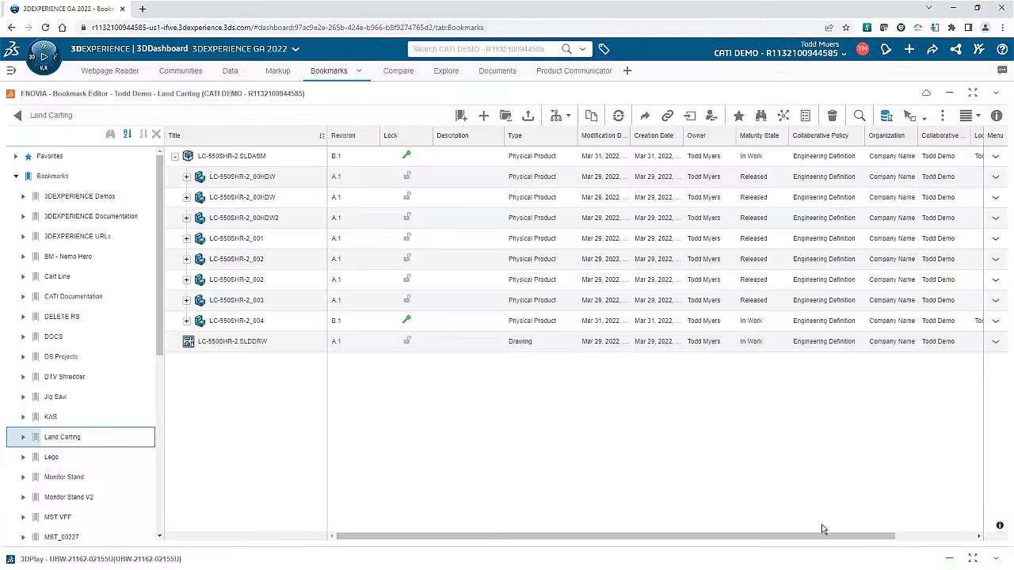
Load LC-550SHR-2.SLDASM in 3DPlay, view it full screen, then exit full screen.
{"action": "left_click", "coordinate": [882, 555]}
{"action": "left_click", "coordinate": [230, 156]}
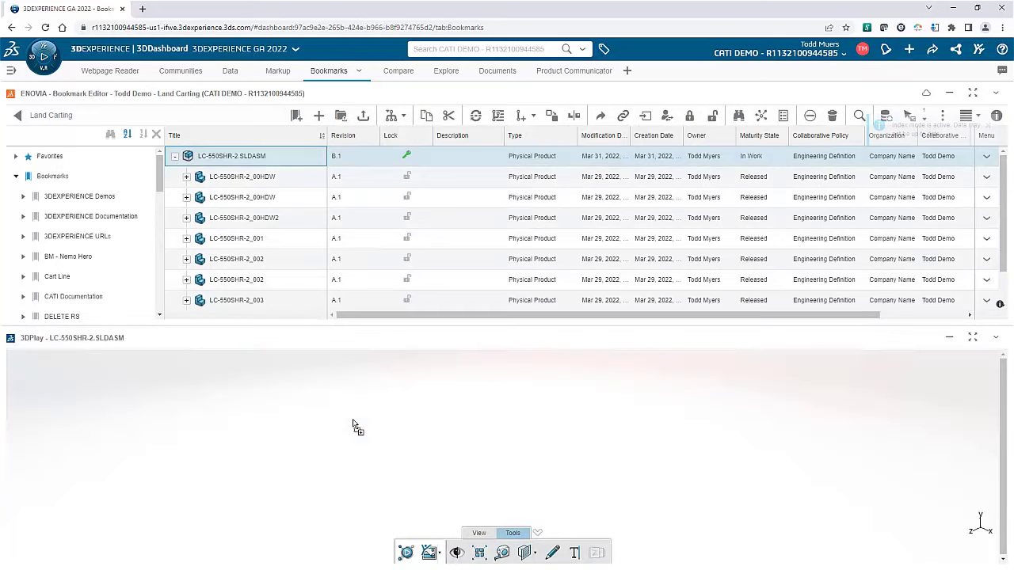
{"action": "left_click", "coordinate": [972, 337]}
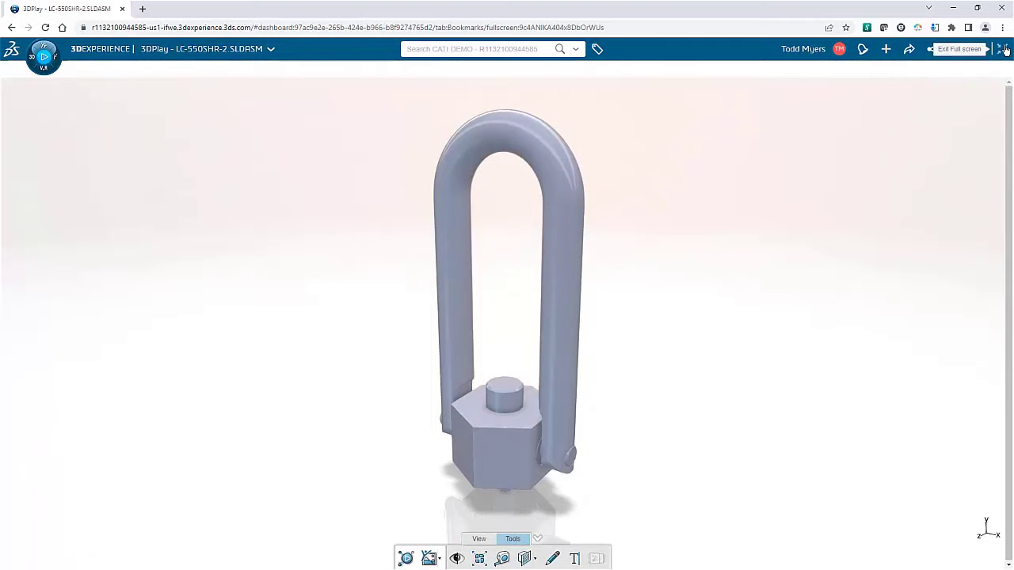
{"action": "left_click", "coordinate": [969, 89]}
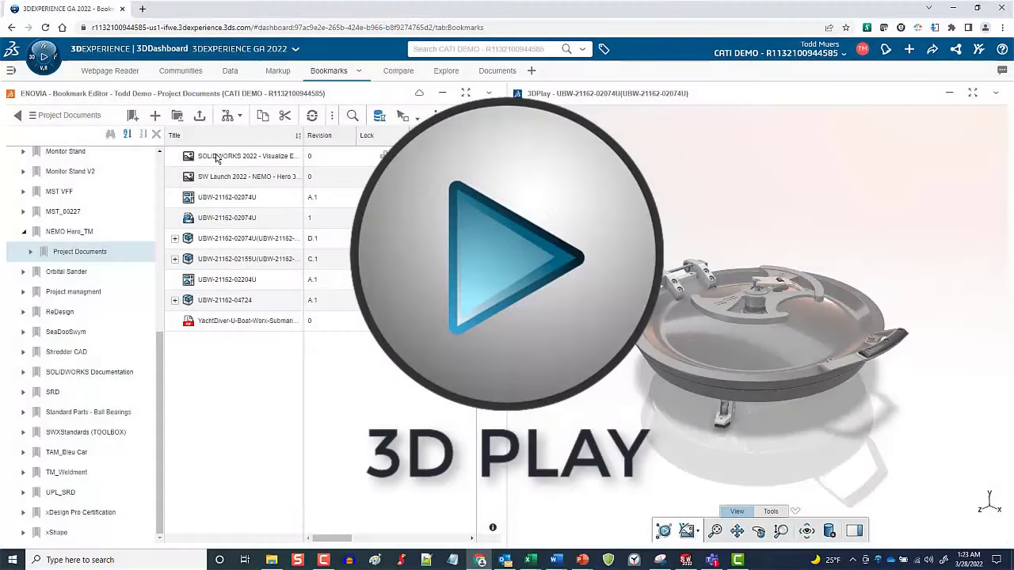
Preview the 02204U drawing, YachtDiver brochure pages and submarine render, then load Hatch Lock.
{"action": "left_click", "coordinate": [213, 280]}
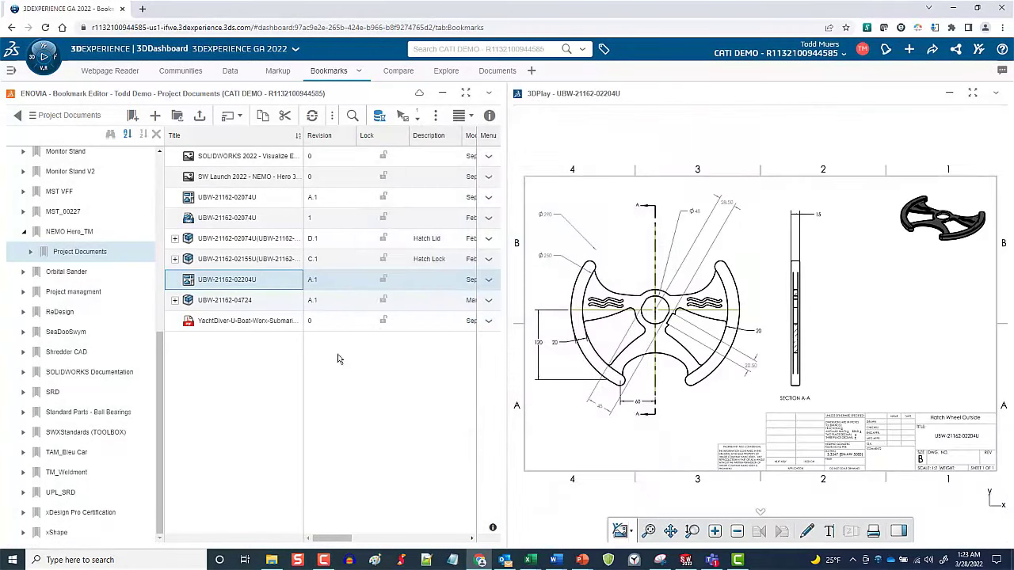
{"action": "left_click_drag", "start_coordinate": [223, 322], "coordinate": [608, 342]}
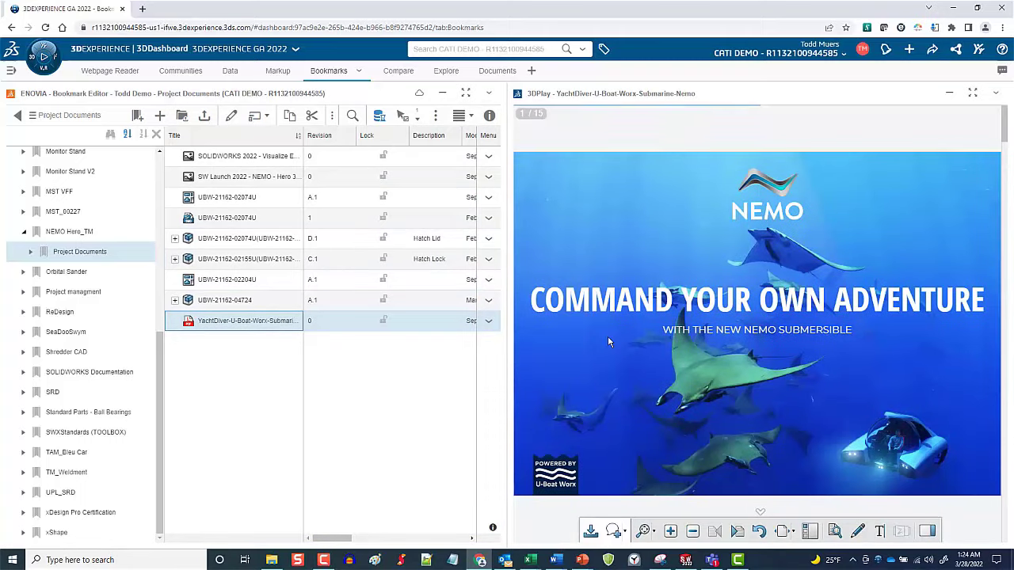
{"action": "left_click", "coordinate": [736, 531]}
{"action": "left_click", "coordinate": [736, 531]}
{"action": "left_click", "coordinate": [737, 531]}
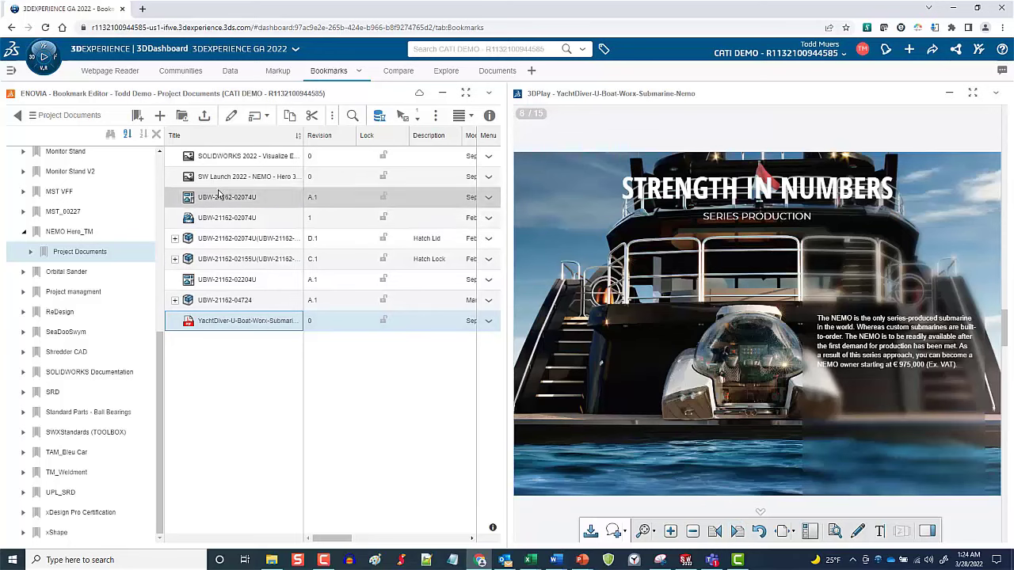
{"action": "left_click_drag", "start_coordinate": [237, 176], "coordinate": [640, 265]}
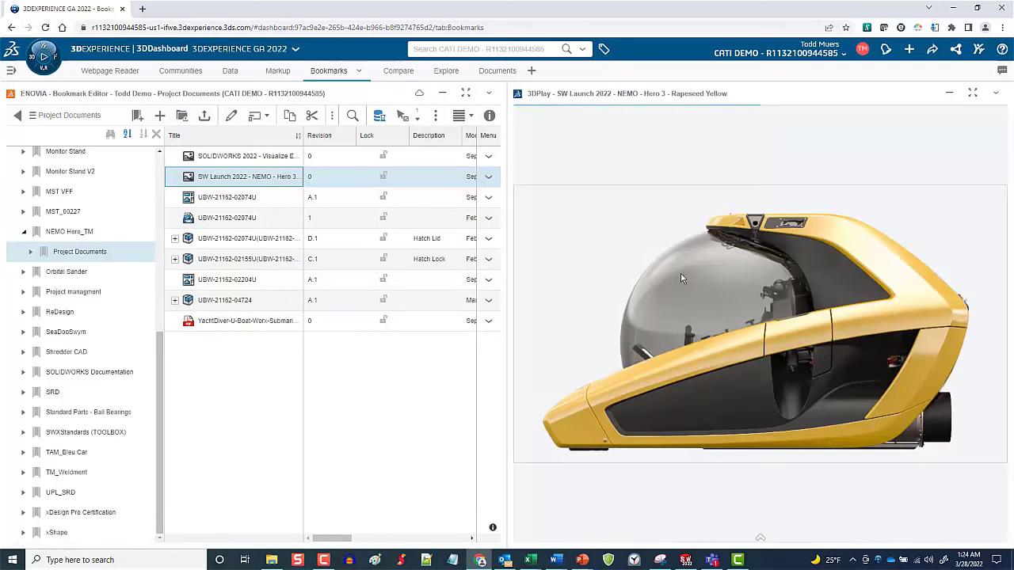
{"action": "left_click_drag", "start_coordinate": [229, 218], "coordinate": [652, 308]}
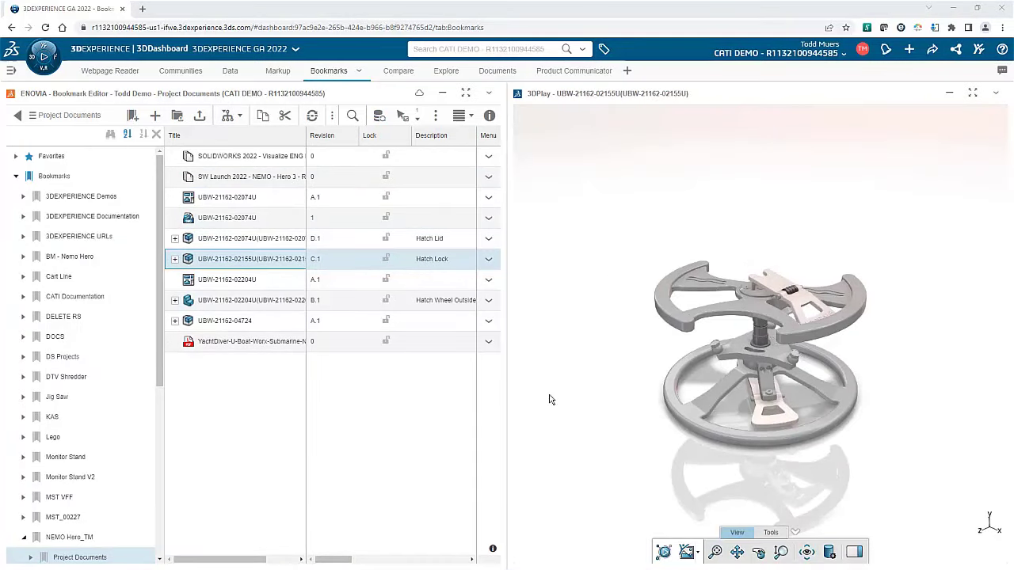
Maximize the 3DPlay viewer and try the Explode slider on the Hatch Lock.
{"action": "double_click", "coordinate": [753, 88]}
{"action": "left_click", "coordinate": [518, 533]}
{"action": "left_click", "coordinate": [483, 552]}
{"action": "mouse_move", "coordinate": [495, 486]}
{"action": "left_mouse_down"}
{"action": "mouse_move", "coordinate": [566, 485]}
{"action": "mouse_move", "coordinate": [398, 492]}
{"action": "left_mouse_up"}
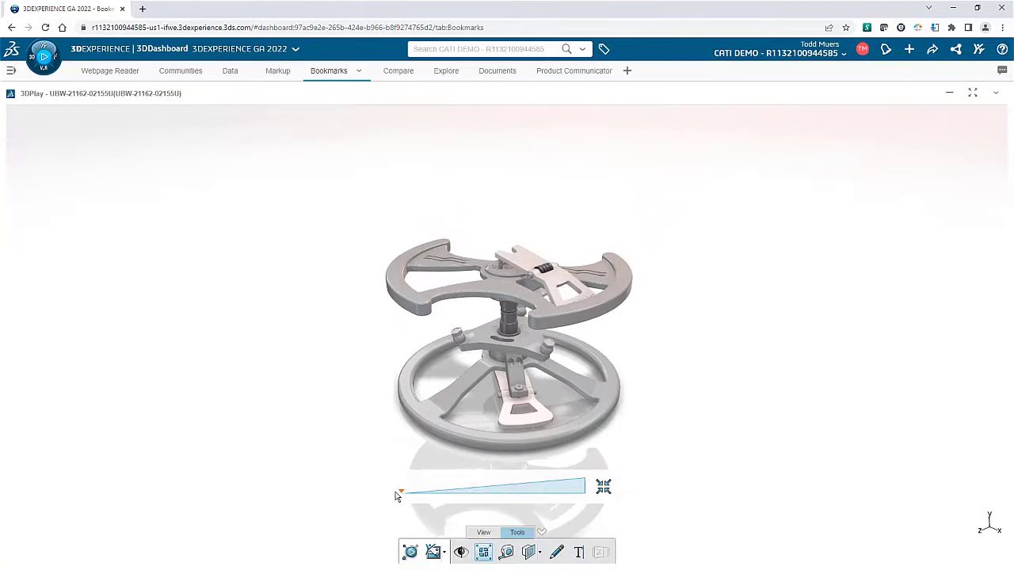
Orbit and zoom the Hatch Lock assembly into a close top-down view.
{"action": "left_click_drag", "start_coordinate": [422, 388], "coordinate": [525, 209]}
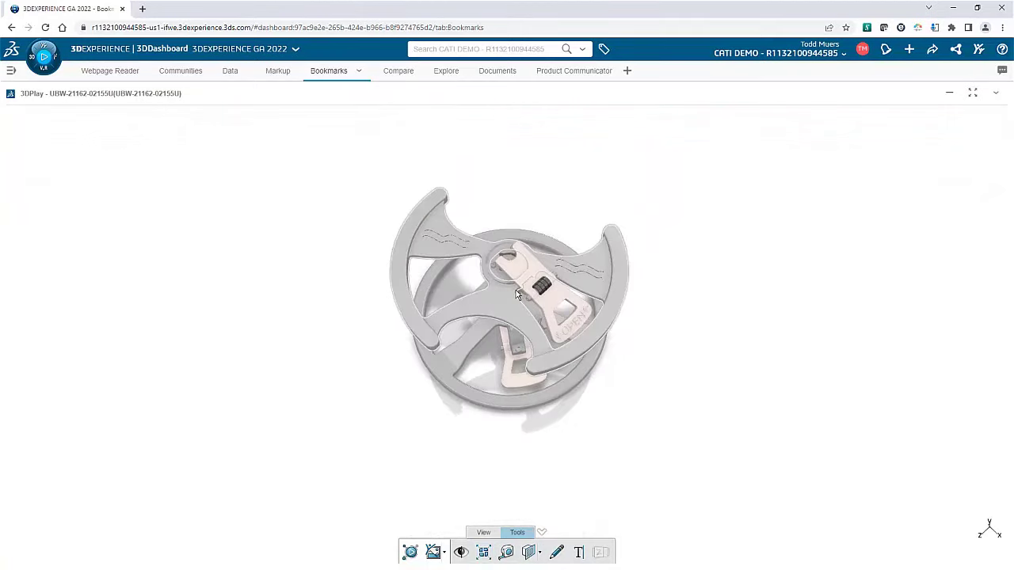
{"action": "scroll", "coordinate": [525, 209], "scroll_direction": "up", "scroll_amount": 3}
{"action": "scroll", "coordinate": [586, 151], "scroll_direction": "up", "scroll_amount": 2}
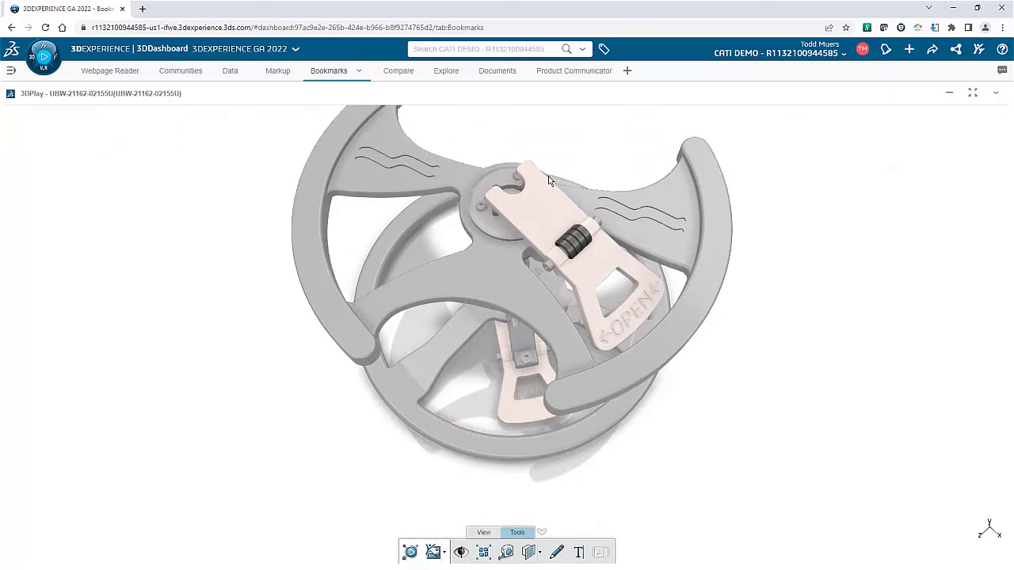
{"action": "left_click_drag", "start_coordinate": [452, 299], "coordinate": [483, 372]}
Circle the wavy-line detail in red and add a blue 'please update detail' note above it.
{"action": "left_click", "coordinate": [556, 552]}
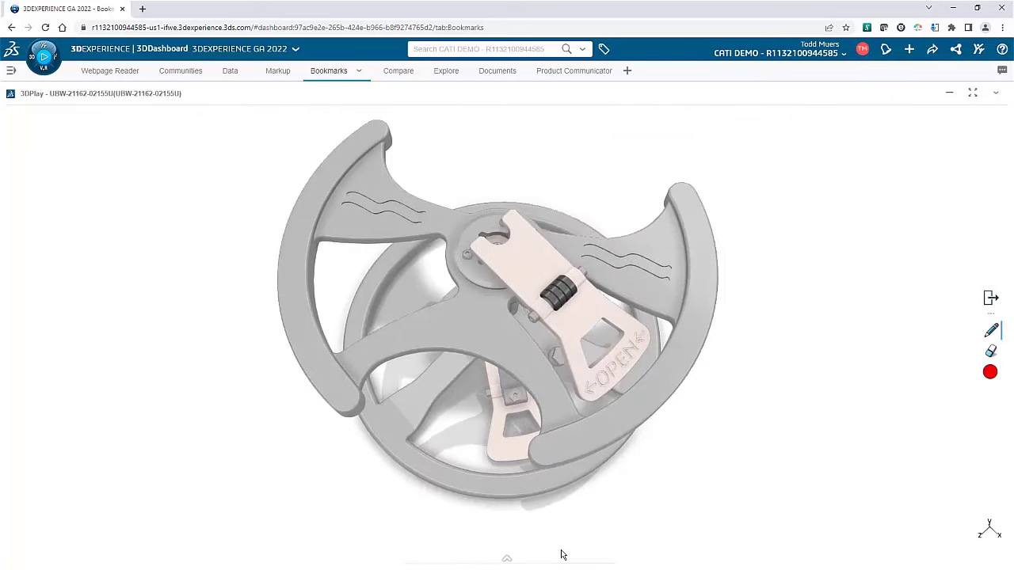
{"action": "left_click_drag", "start_coordinate": [630, 199], "coordinate": [624, 192]}
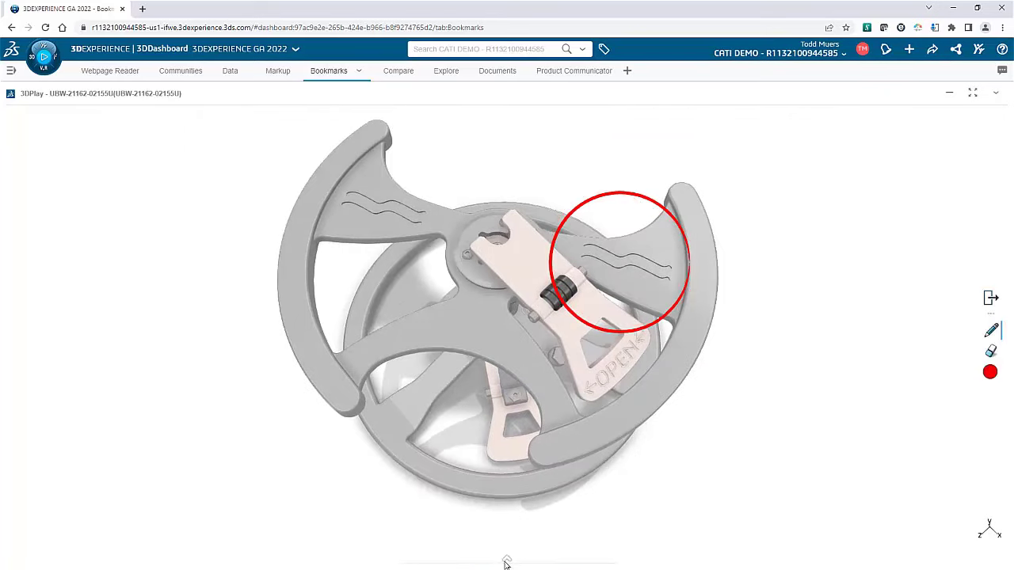
{"action": "left_click", "coordinate": [584, 550]}
{"action": "left_click", "coordinate": [493, 300]}
{"action": "left_click", "coordinate": [492, 387]}
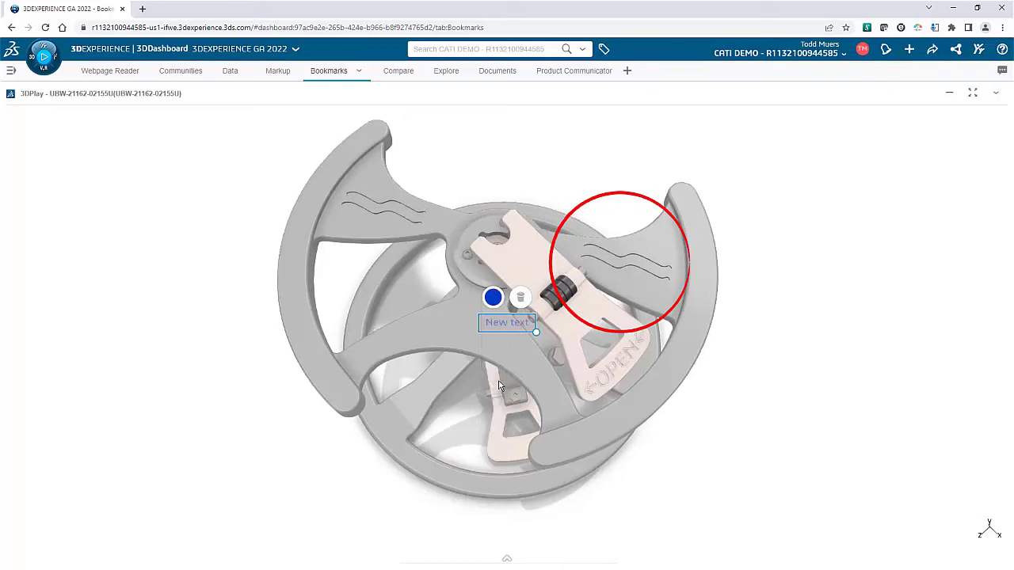
{"action": "mouse_move", "coordinate": [507, 324]}
{"action": "left_mouse_down"}
{"action": "mouse_move", "coordinate": [640, 152]}
{"action": "mouse_move", "coordinate": [707, 198]}
{"action": "left_mouse_up"}
{"action": "type", "text": "please update detail"}
{"action": "left_click", "coordinate": [737, 230]}
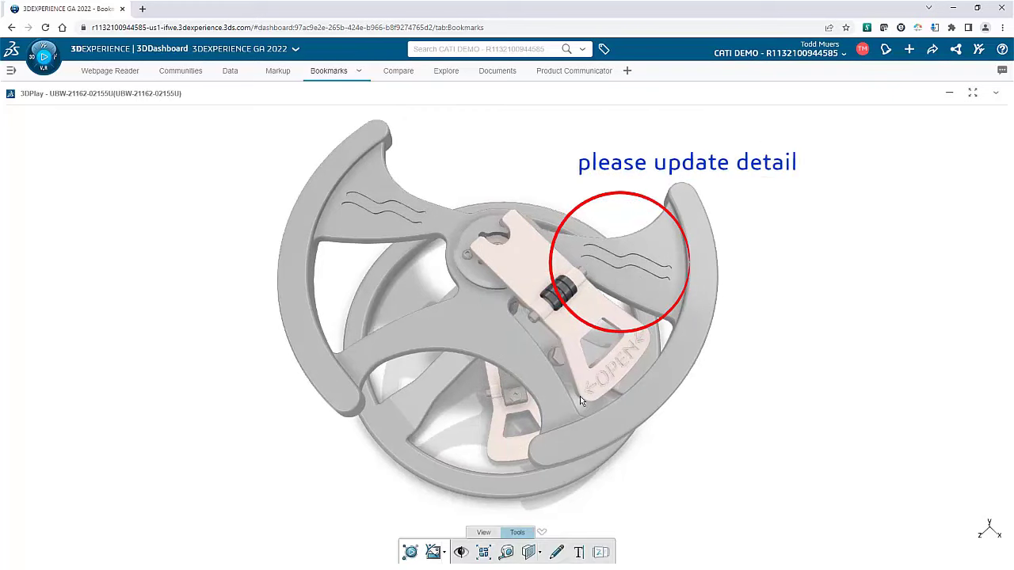
Draw a purple arrow pointing to the left arm's wavy lines.
{"action": "left_click", "coordinate": [556, 553]}
{"action": "left_click", "coordinate": [990, 372]}
{"action": "left_click", "coordinate": [960, 313]}
{"action": "mouse_move", "coordinate": [552, 164]}
{"action": "left_mouse_down"}
{"action": "mouse_move", "coordinate": [398, 200]}
{"action": "mouse_move", "coordinate": [426, 204]}
{"action": "left_mouse_up"}
{"action": "left_click", "coordinate": [991, 299]}
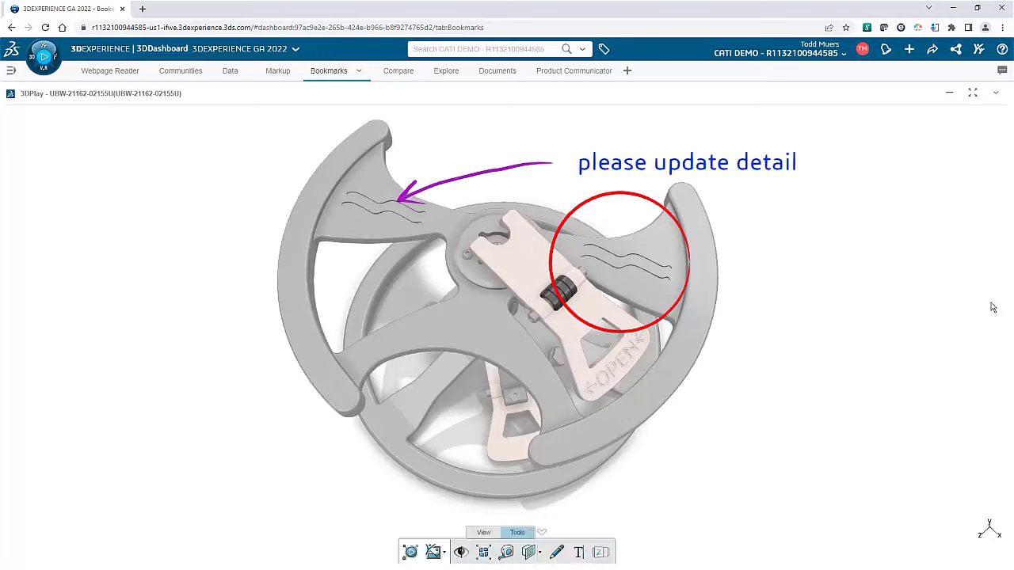
Publish the marked-up screenshot to the 3DX Team community.
{"action": "left_click", "coordinate": [444, 553]}
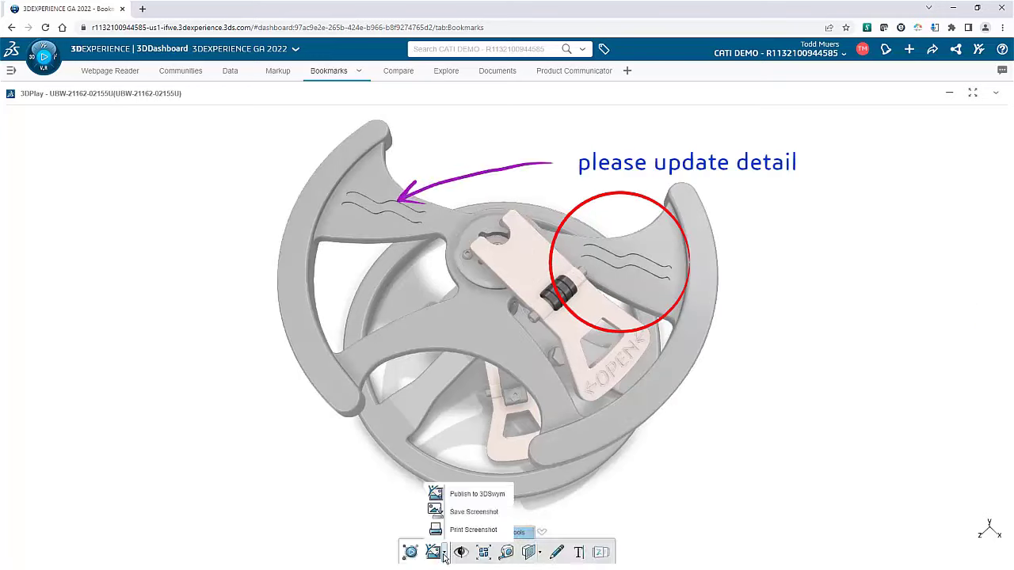
{"action": "left_click", "coordinate": [485, 493]}
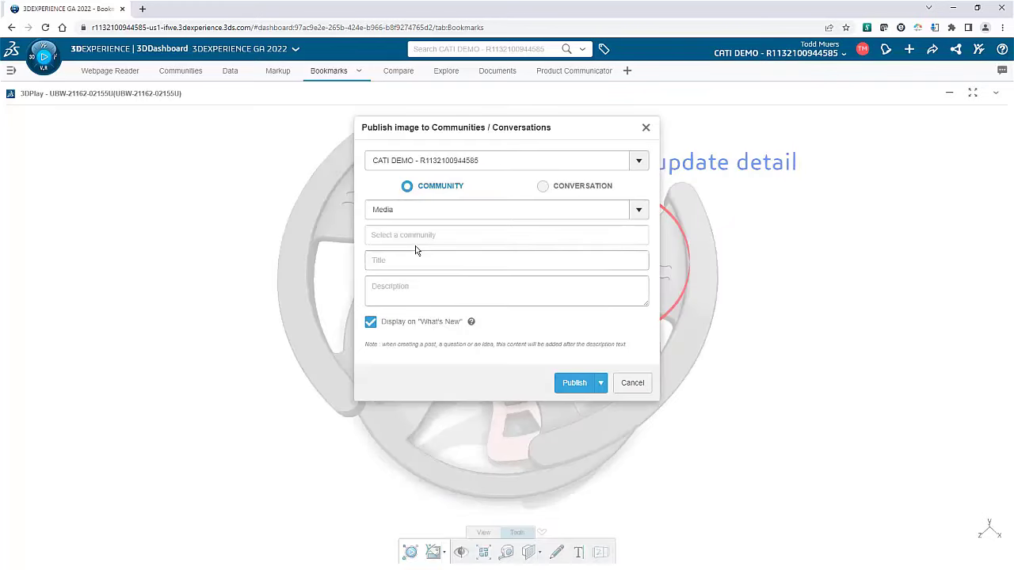
{"action": "left_click", "coordinate": [416, 244]}
{"action": "left_click", "coordinate": [410, 255]}
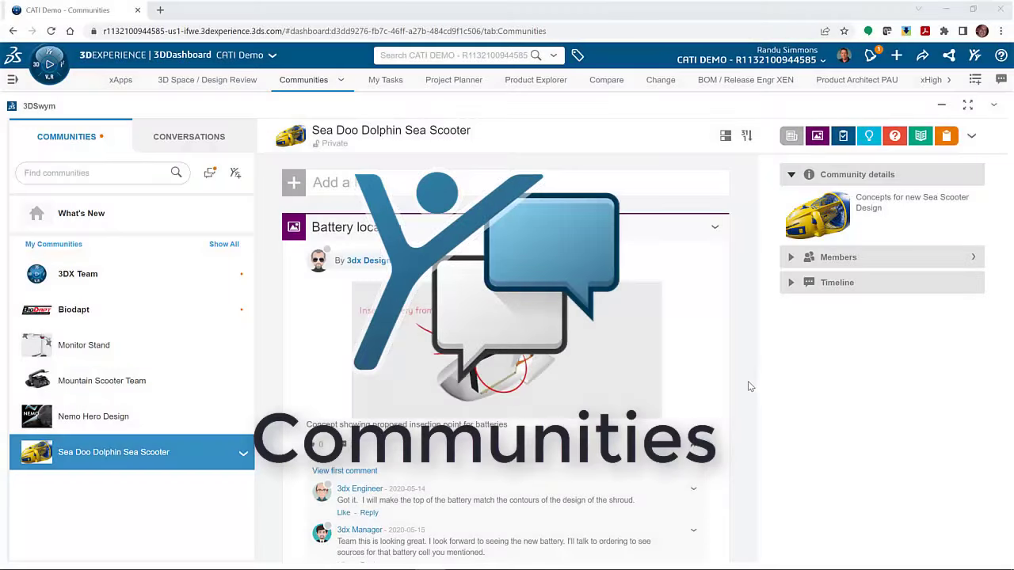
Scroll through the Sea Doo Dolphin Sea Scooter community feed.
{"action": "scroll", "coordinate": [747, 388], "scroll_direction": "down", "scroll_amount": 1}
{"action": "scroll", "coordinate": [746, 388], "scroll_direction": "down", "scroll_amount": 3}
{"action": "scroll", "coordinate": [746, 388], "scroll_direction": "down", "scroll_amount": 1}
{"action": "scroll", "coordinate": [746, 388], "scroll_direction": "down", "scroll_amount": 2}
{"action": "scroll", "coordinate": [747, 389], "scroll_direction": "down", "scroll_amount": 3}
{"action": "scroll", "coordinate": [746, 388], "scroll_direction": "down", "scroll_amount": 4}
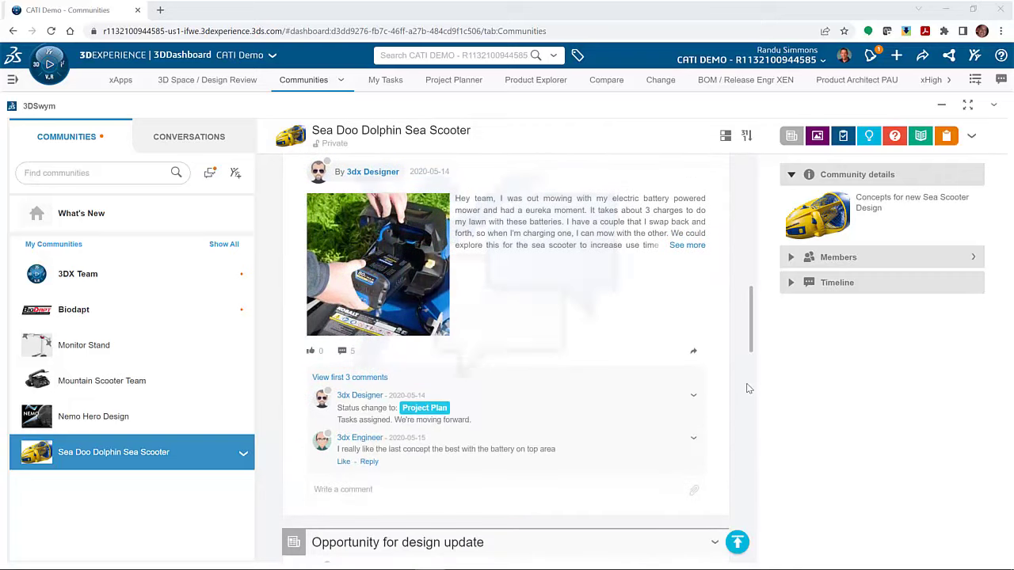
{"action": "scroll", "coordinate": [746, 388], "scroll_direction": "down", "scroll_amount": 3}
{"action": "scroll", "coordinate": [746, 388], "scroll_direction": "down", "scroll_amount": 2}
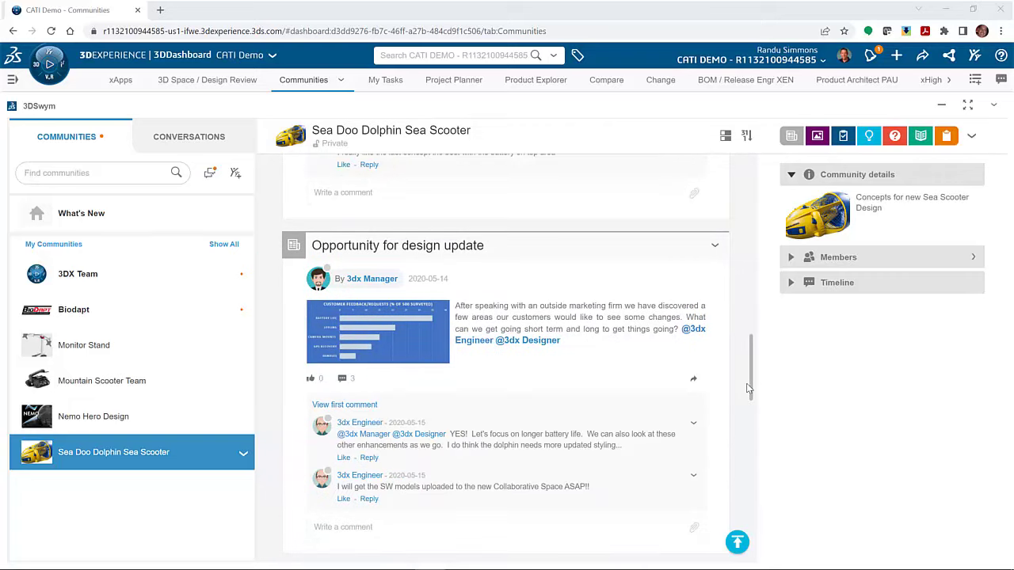
{"action": "scroll", "coordinate": [749, 388], "scroll_direction": "down", "scroll_amount": 5}
Visit the Nemo Hero Design, Mountain Scooter Team and Biodapt communities in turn.
{"action": "left_click", "coordinate": [109, 425]}
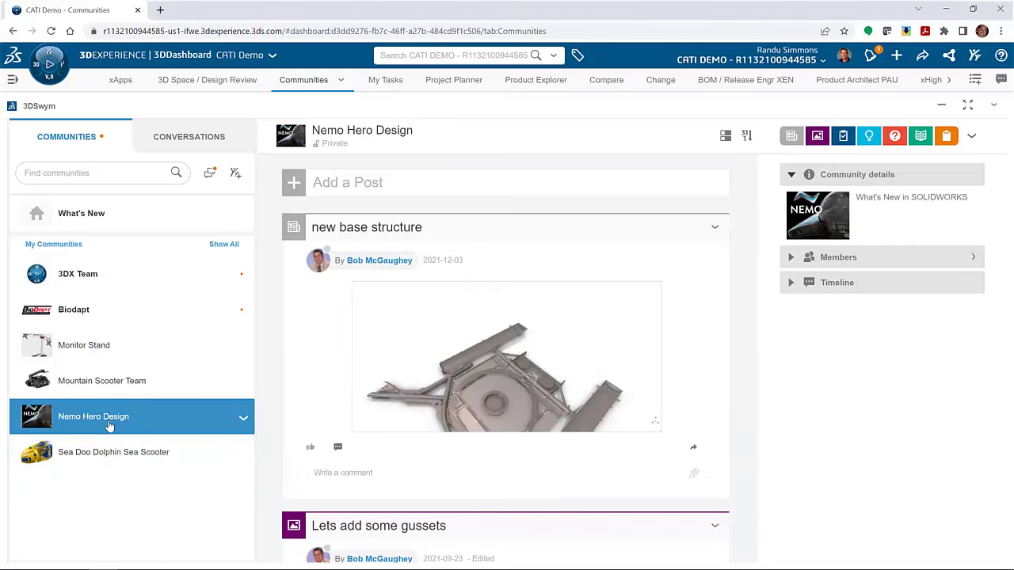
{"action": "left_click", "coordinate": [97, 388]}
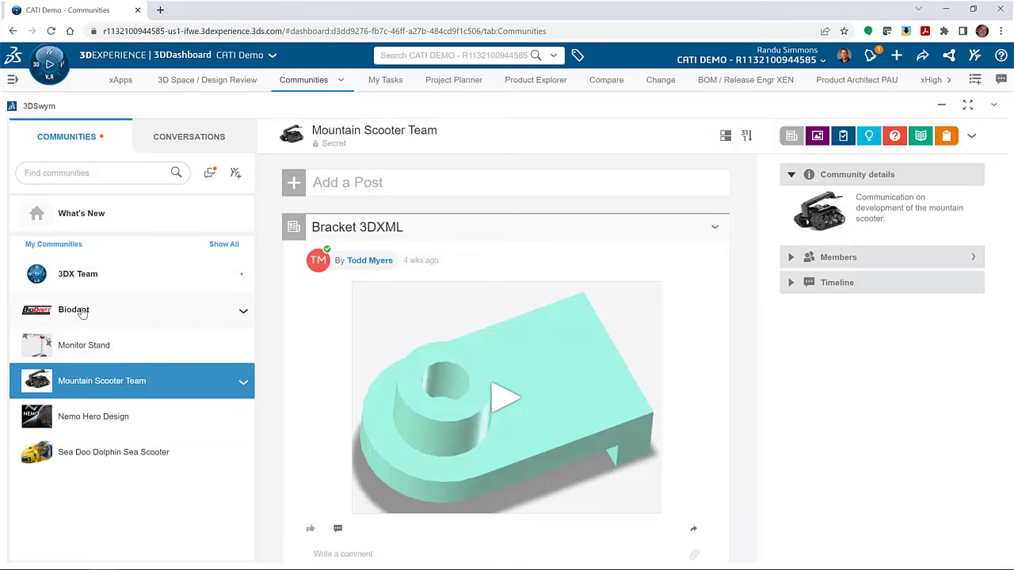
{"action": "left_click", "coordinate": [81, 310]}
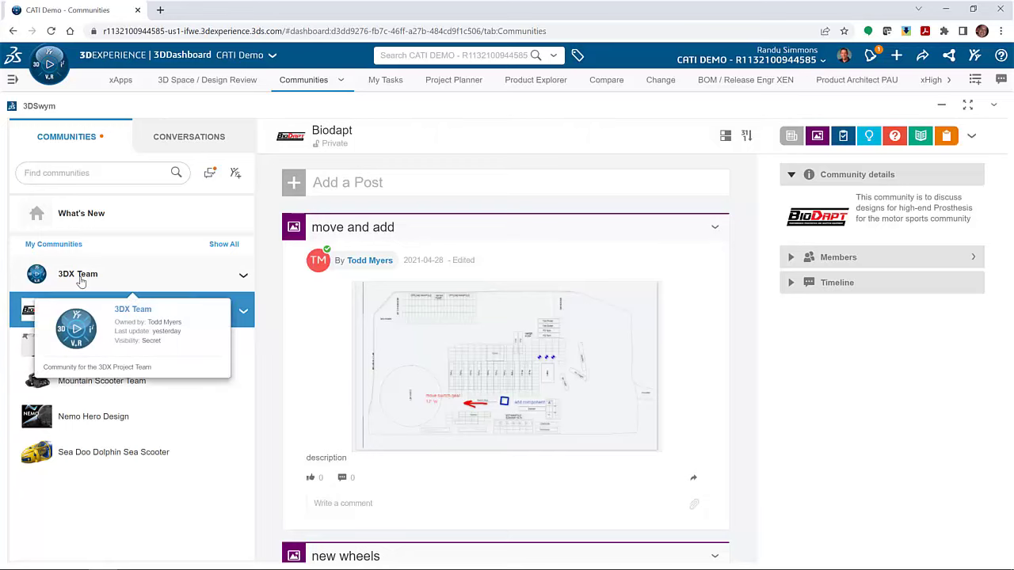
Comment 'I will get on it! Everything else looks great.' on the 3DX Team hatch-wheel logo post.
{"action": "left_click", "coordinate": [81, 281]}
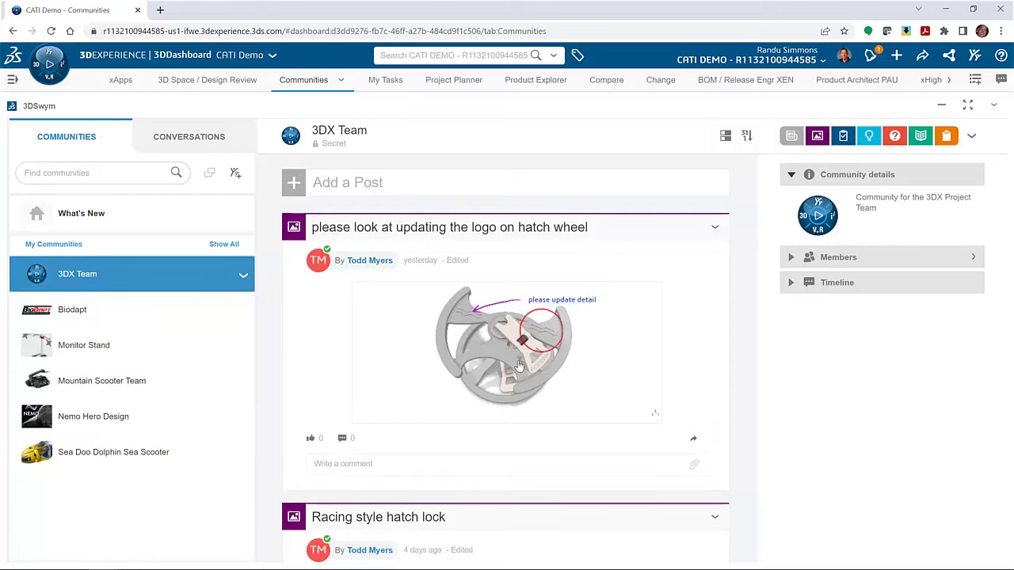
{"action": "left_click", "coordinate": [519, 366]}
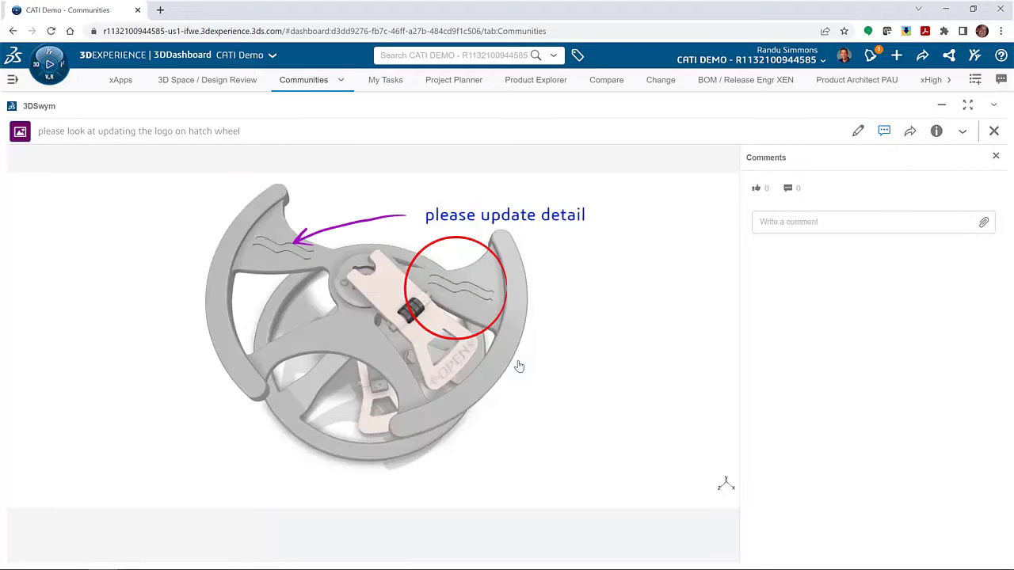
{"action": "type", "text": "I w"}
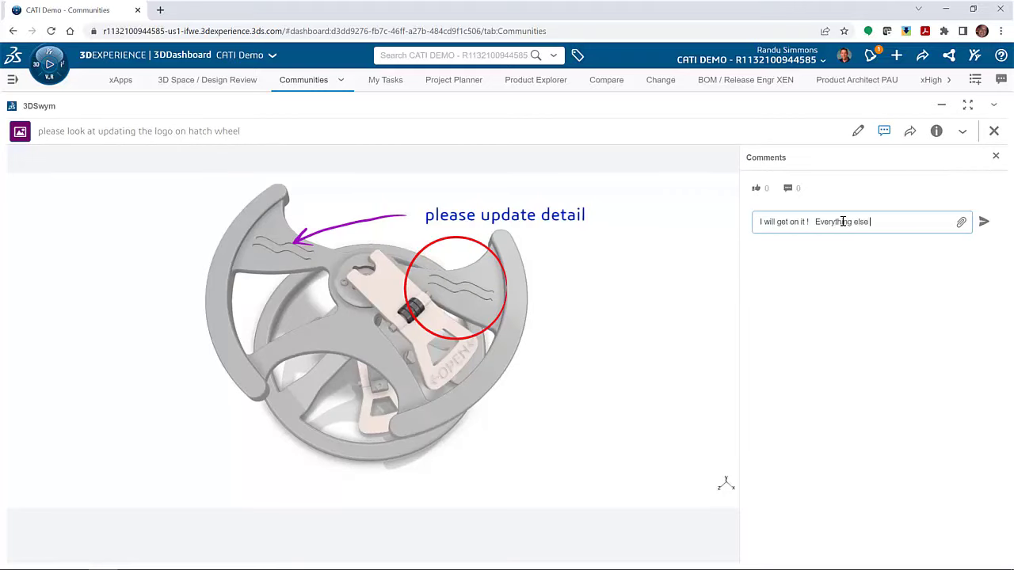
{"action": "type", "text": "."}
{"action": "left_click", "coordinate": [983, 225]}
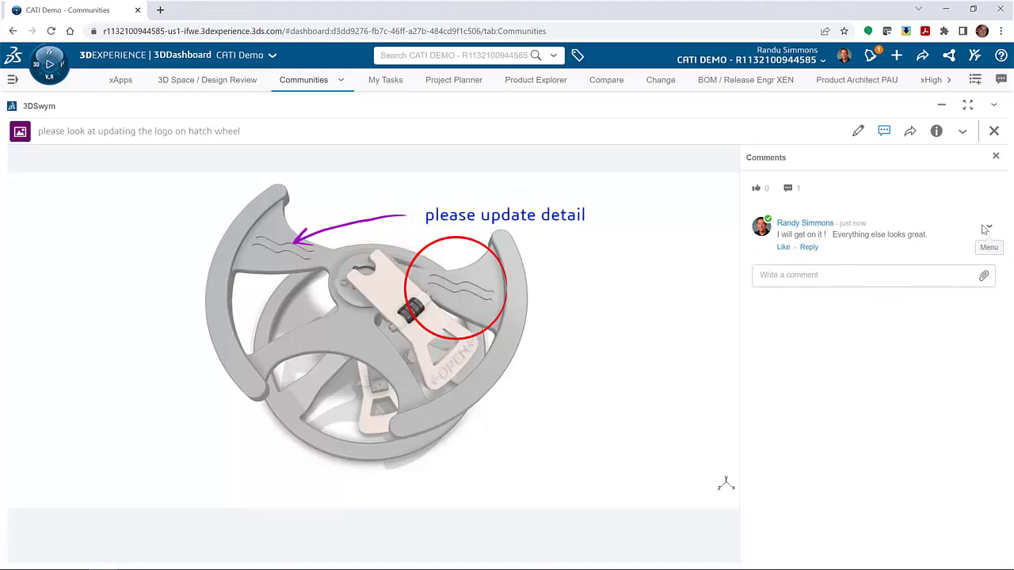
{"action": "left_click", "coordinate": [994, 131]}
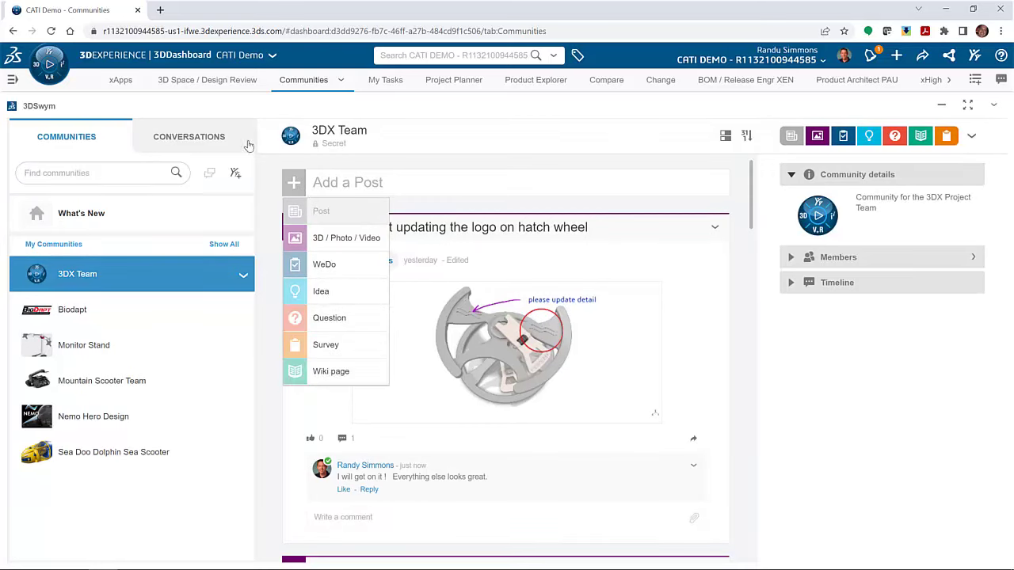
Scroll the 3DX Team feed down to the 'remove holes add bushing' post.
{"action": "left_click", "coordinate": [225, 129]}
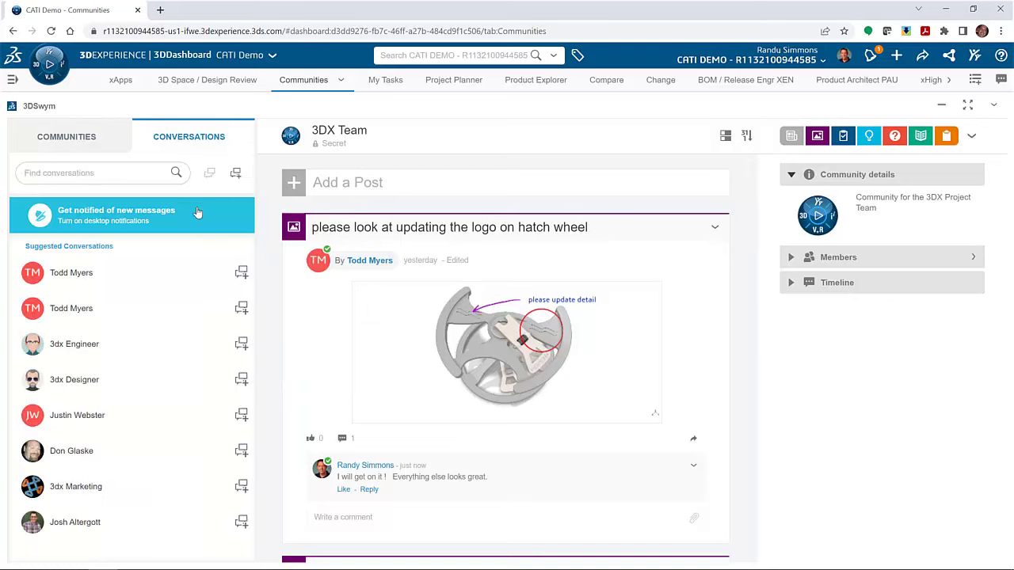
{"action": "left_click", "coordinate": [55, 138]}
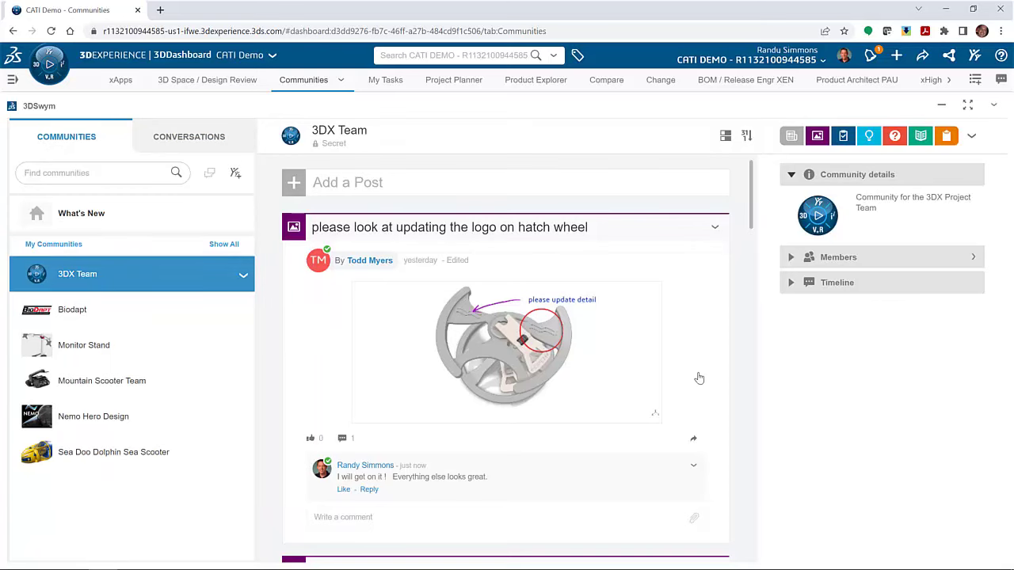
{"action": "scroll", "coordinate": [699, 379], "scroll_direction": "down", "scroll_amount": 2}
{"action": "scroll", "coordinate": [700, 380], "scroll_direction": "down", "scroll_amount": 2}
{"action": "scroll", "coordinate": [700, 380], "scroll_direction": "down", "scroll_amount": 1}
{"action": "scroll", "coordinate": [699, 379], "scroll_direction": "down", "scroll_amount": 2}
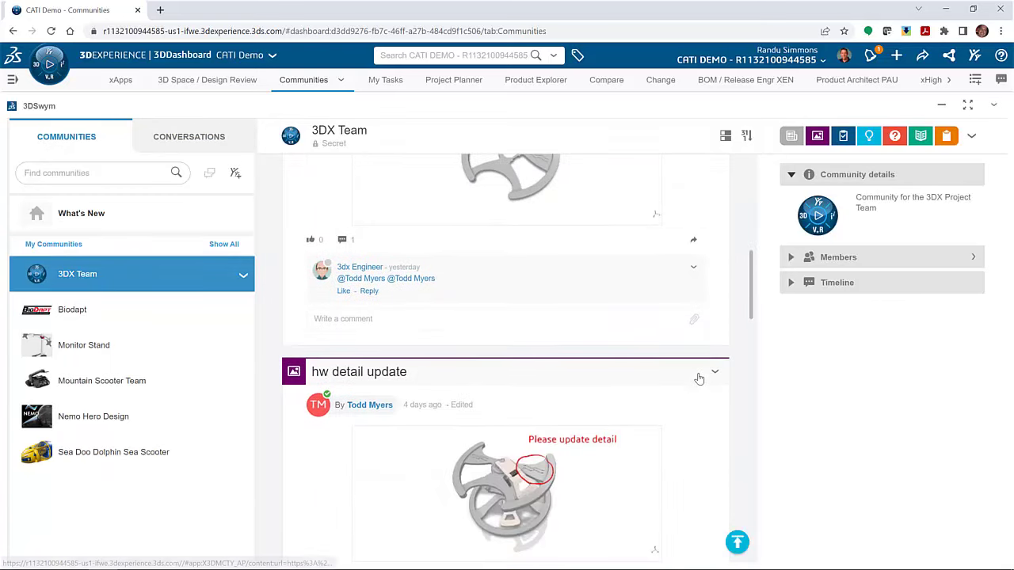
{"action": "scroll", "coordinate": [699, 379], "scroll_direction": "down", "scroll_amount": 2}
{"action": "scroll", "coordinate": [699, 379], "scroll_direction": "down", "scroll_amount": 1}
{"action": "scroll", "coordinate": [700, 380], "scroll_direction": "down", "scroll_amount": 1}
{"action": "scroll", "coordinate": [699, 380], "scroll_direction": "down", "scroll_amount": 1}
{"action": "scroll", "coordinate": [699, 380], "scroll_direction": "down", "scroll_amount": 1}
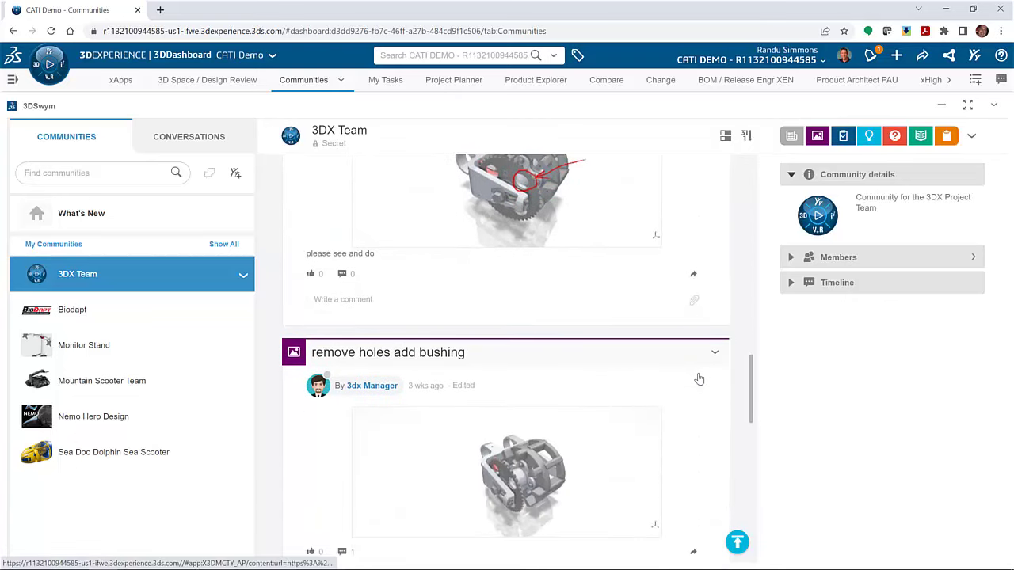
{"action": "scroll", "coordinate": [699, 379], "scroll_direction": "down", "scroll_amount": 1}
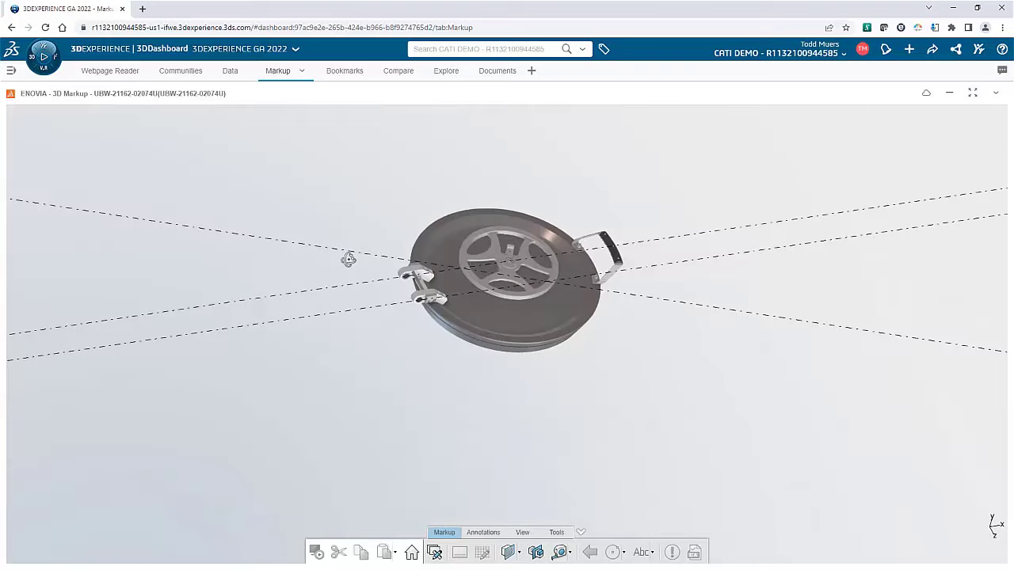
Open the 'update to hatch design' markup, flip between its two views, and expand its linked part.
{"action": "middle_click_drag", "start_coordinate": [320, 221], "coordinate": [347, 278]}
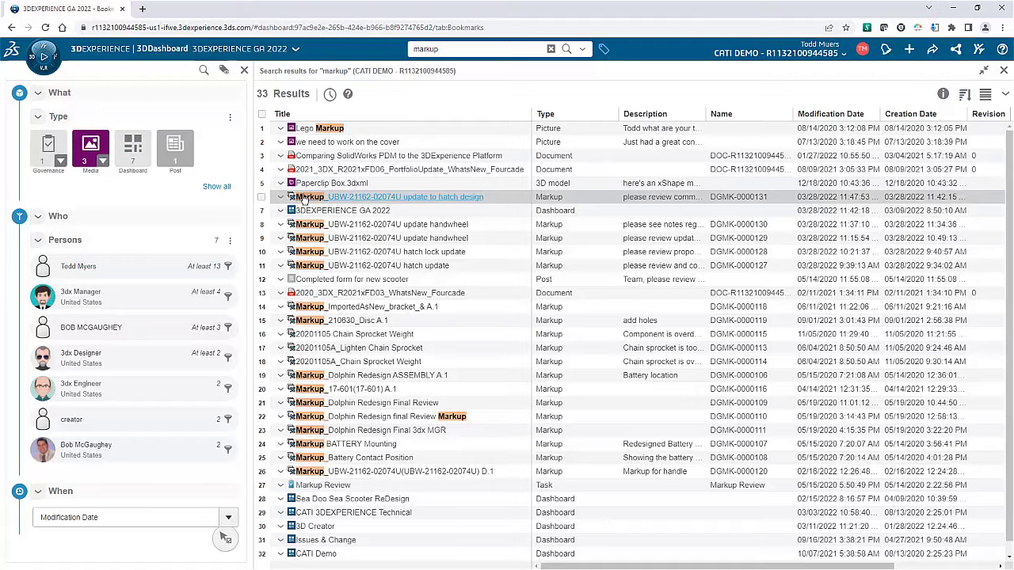
{"action": "left_click", "coordinate": [339, 196]}
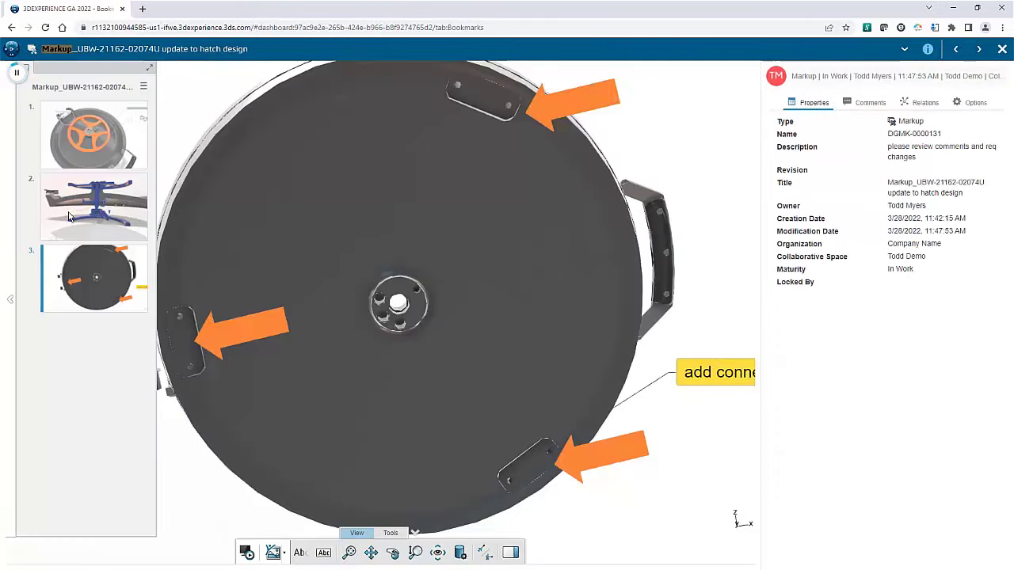
{"action": "left_click", "coordinate": [69, 217]}
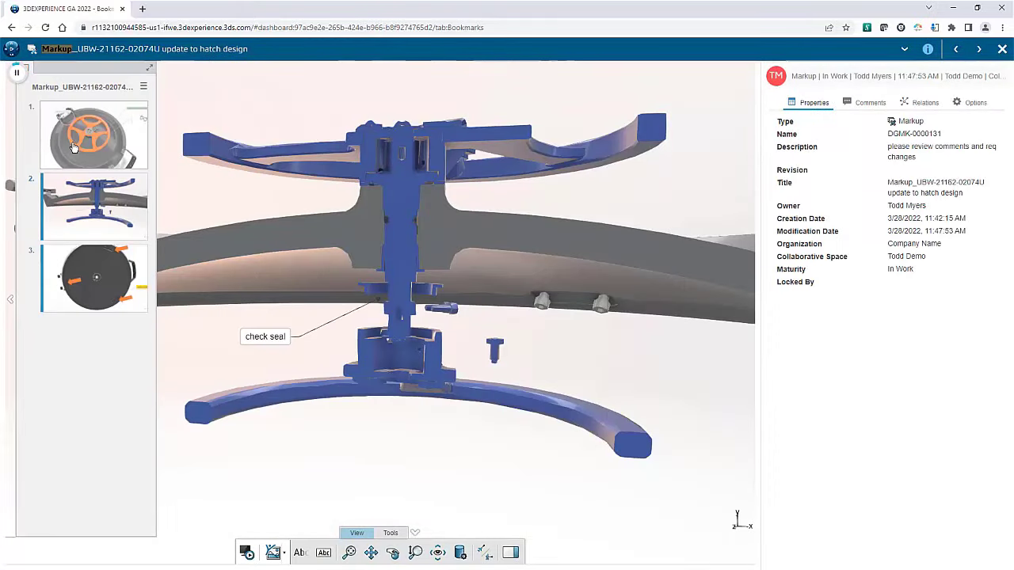
{"action": "left_click", "coordinate": [73, 147]}
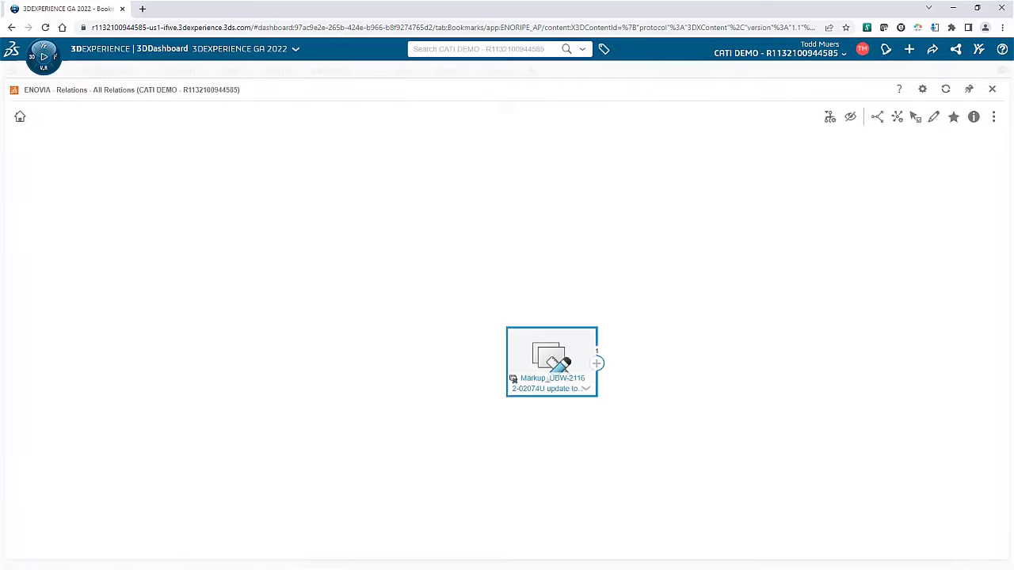
{"action": "left_click", "coordinate": [597, 364]}
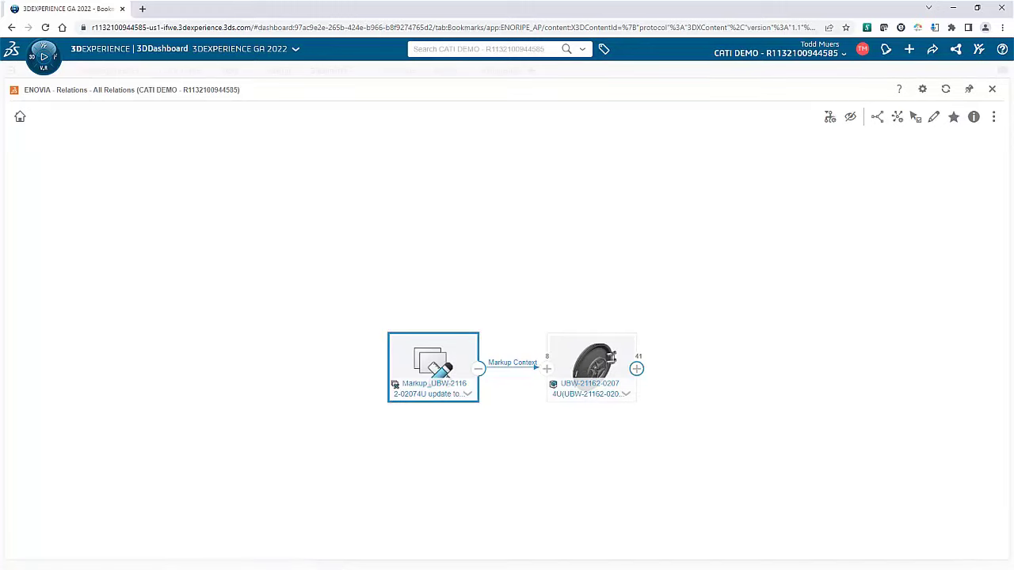
{"action": "left_click", "coordinate": [636, 368]}
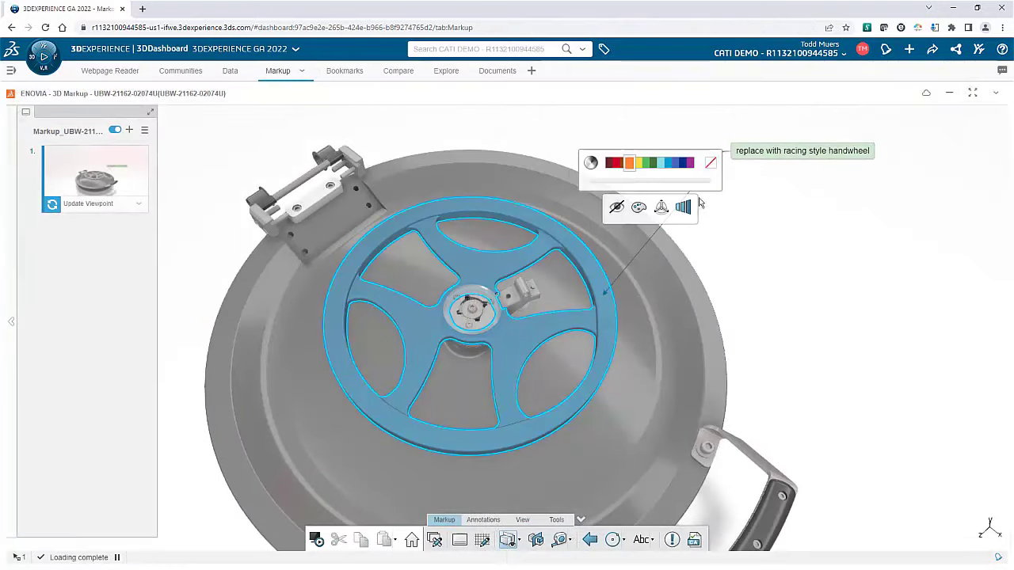
Colour the wheel orange and attach a handwheel picture to its rim.
{"action": "left_click", "coordinate": [731, 219]}
{"action": "left_click", "coordinate": [652, 539]}
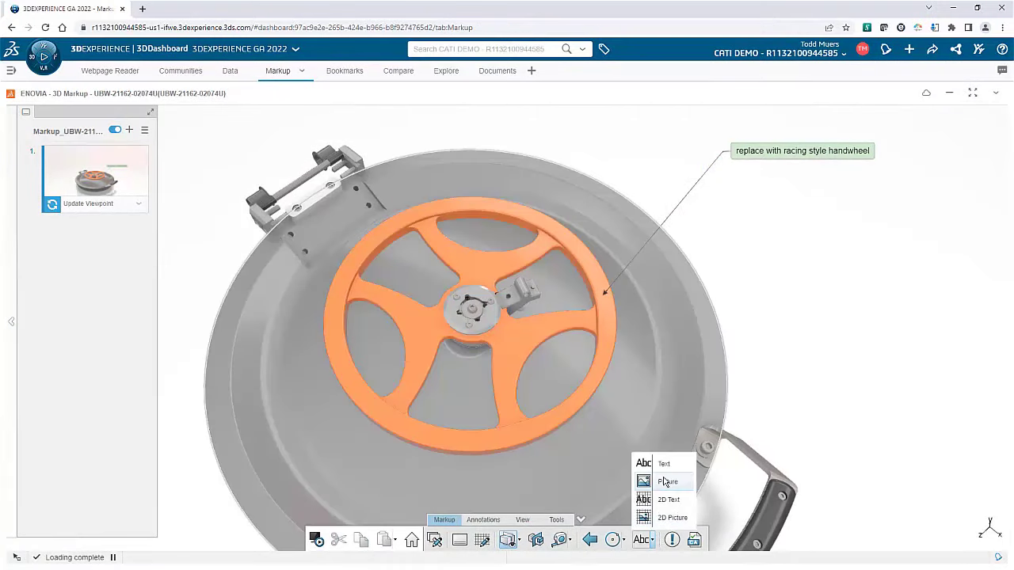
{"action": "left_click", "coordinate": [666, 481]}
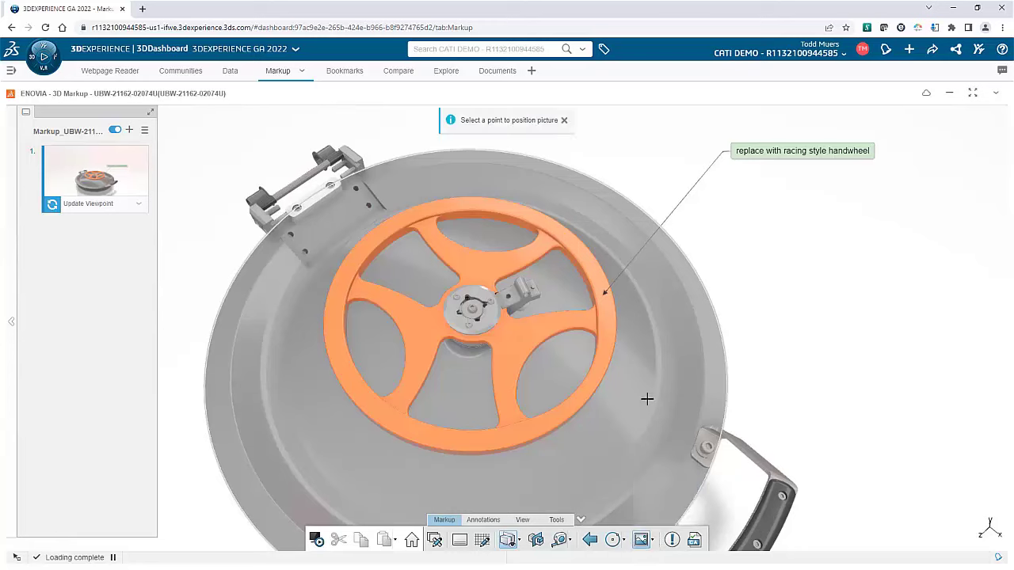
{"action": "left_click", "coordinate": [609, 328]}
{"action": "left_click", "coordinate": [645, 288]}
{"action": "left_click", "coordinate": [827, 218]}
{"action": "left_click_drag", "start_coordinate": [827, 217], "coordinate": [843, 202]}
{"action": "left_click", "coordinate": [803, 297]}
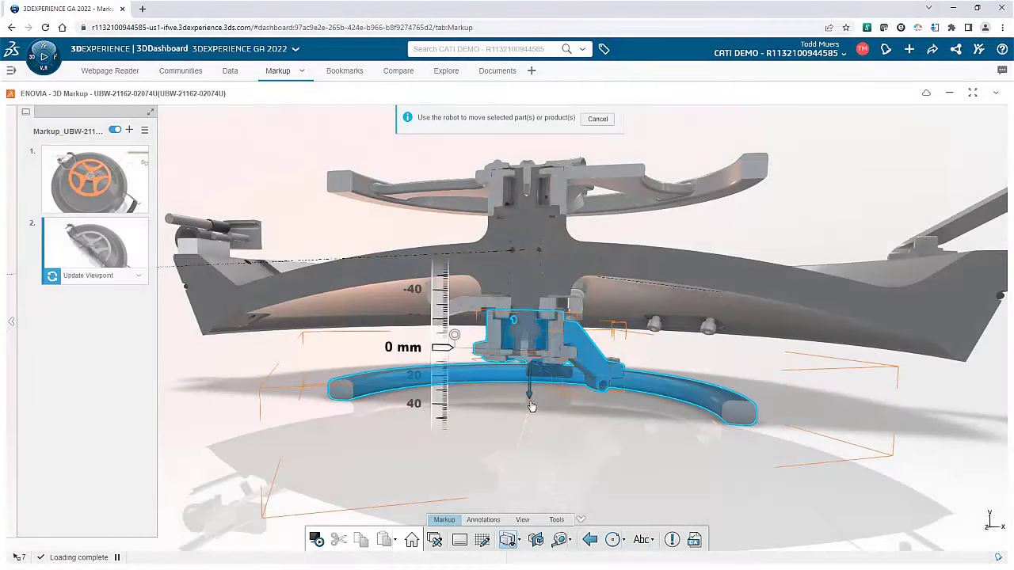
Draw three arrows at the lid brackets and save them as viewpoint 3.
{"action": "mouse_move", "coordinate": [532, 404]}
{"action": "left_mouse_down"}
{"action": "mouse_move", "coordinate": [534, 441]}
{"action": "mouse_move", "coordinate": [529, 433]}
{"action": "left_mouse_up"}
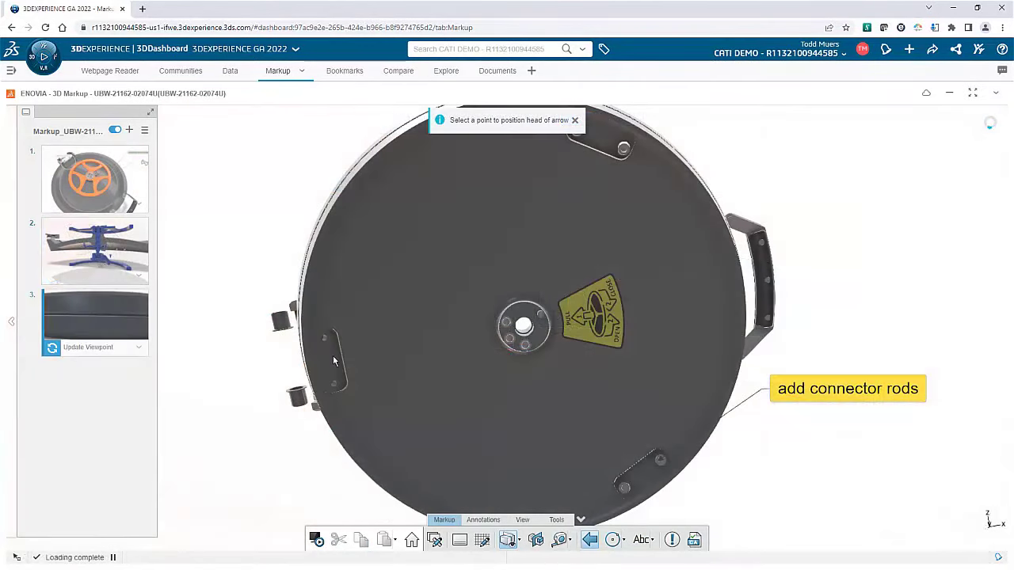
{"action": "left_click_drag", "start_coordinate": [341, 358], "coordinate": [423, 342]}
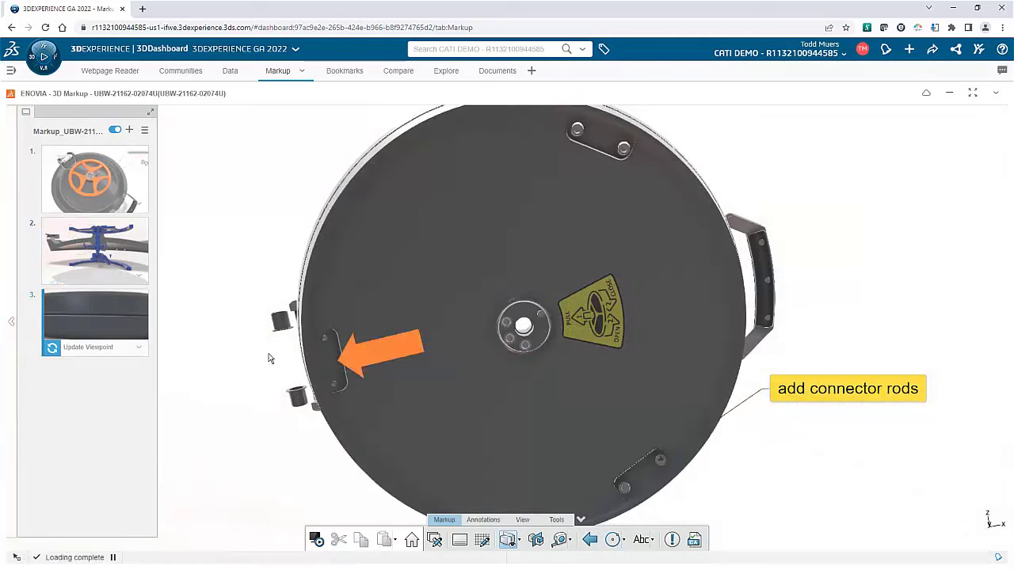
{"action": "left_click_drag", "start_coordinate": [641, 149], "coordinate": [723, 133]}
{"action": "left_click_drag", "start_coordinate": [667, 473], "coordinate": [750, 454]}
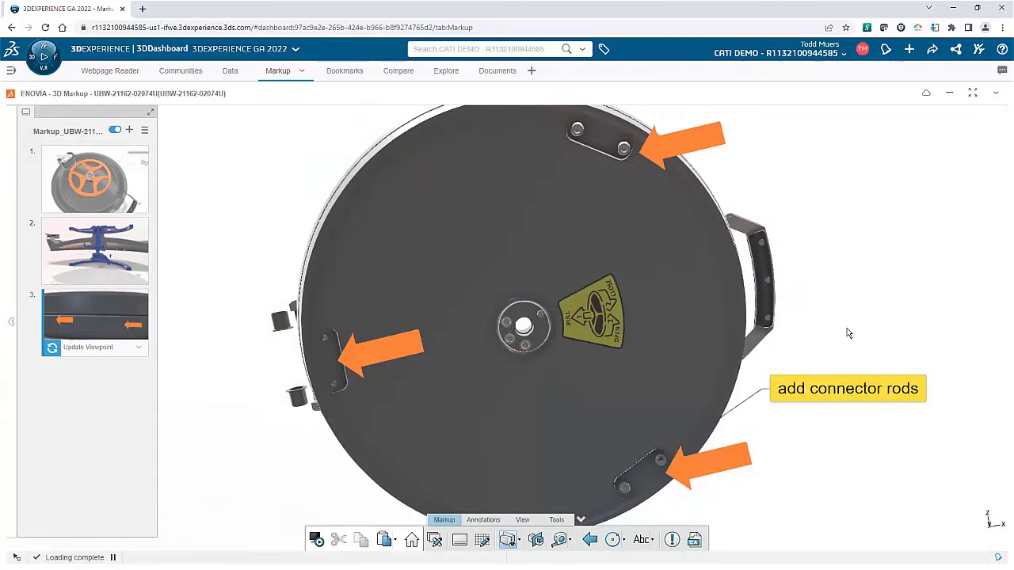
{"action": "left_click", "coordinate": [51, 347]}
Save a new issue as a draft, then start and cancel a Change Action.
{"action": "left_click", "coordinate": [672, 540]}
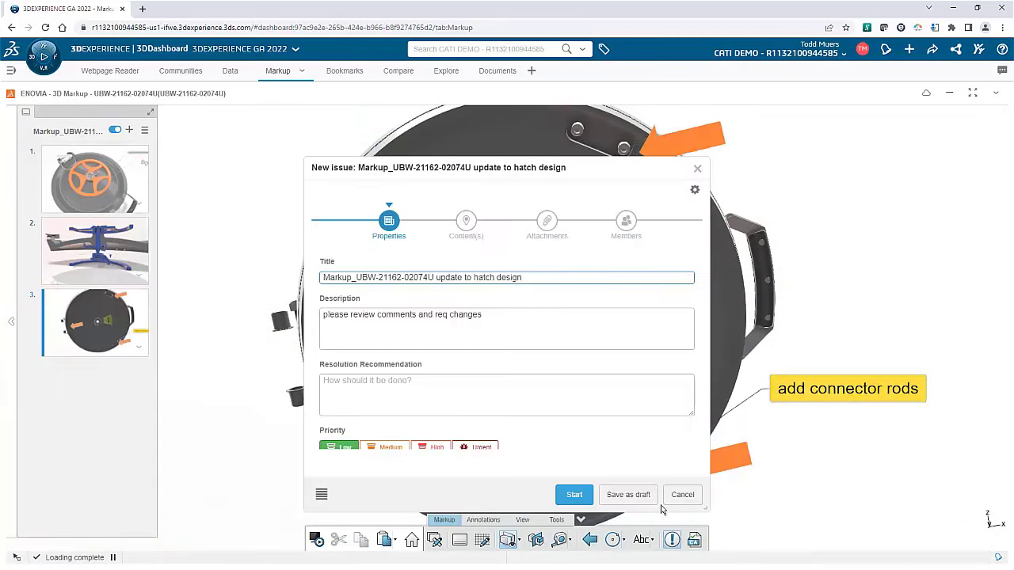
{"action": "left_click", "coordinate": [628, 495]}
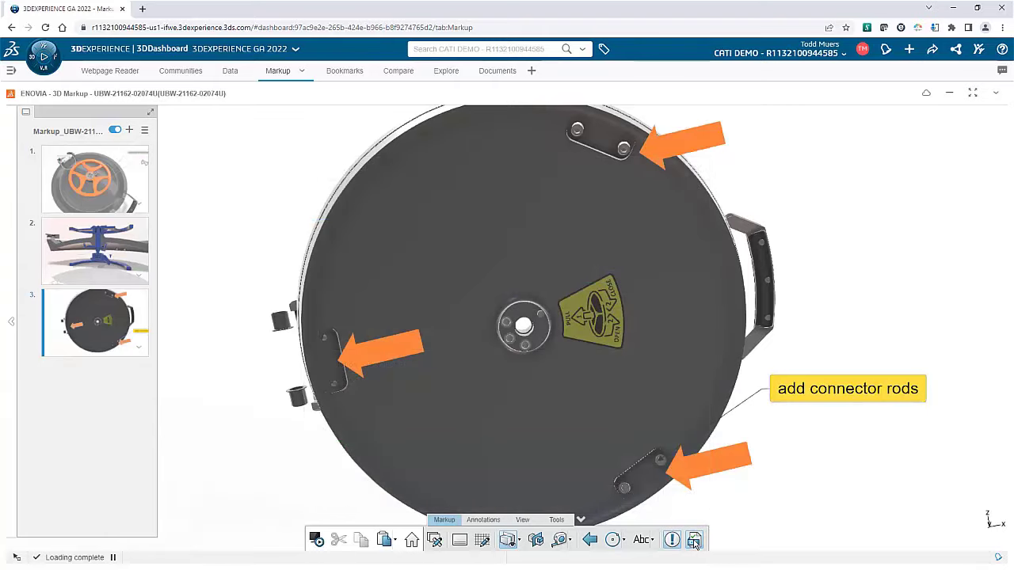
{"action": "left_click", "coordinate": [693, 540]}
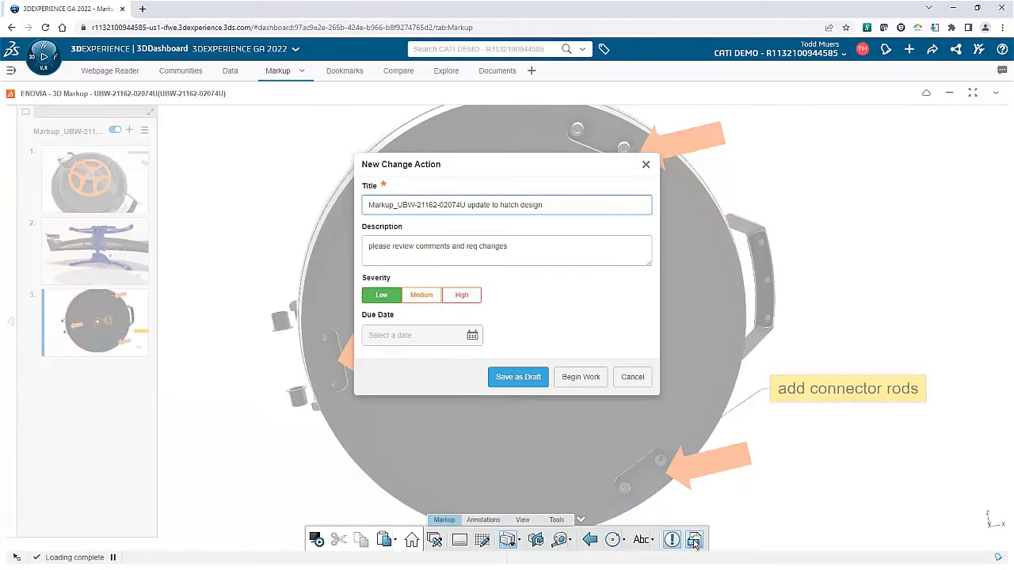
{"action": "left_click", "coordinate": [646, 166]}
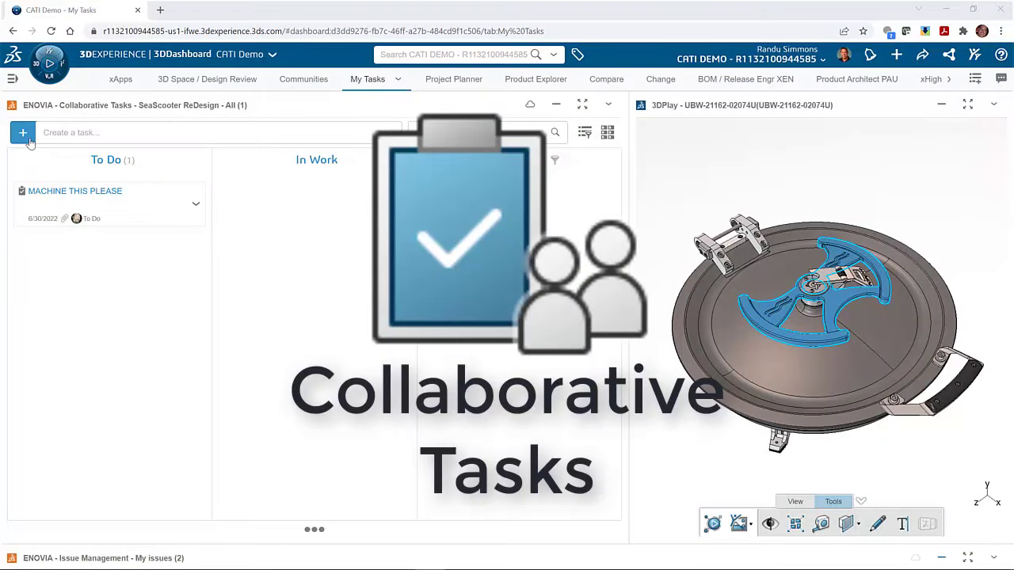
Create a new hatch-lock investigation task and write its description.
{"action": "left_click", "coordinate": [30, 141]}
{"action": "type", "text": "Investig"}
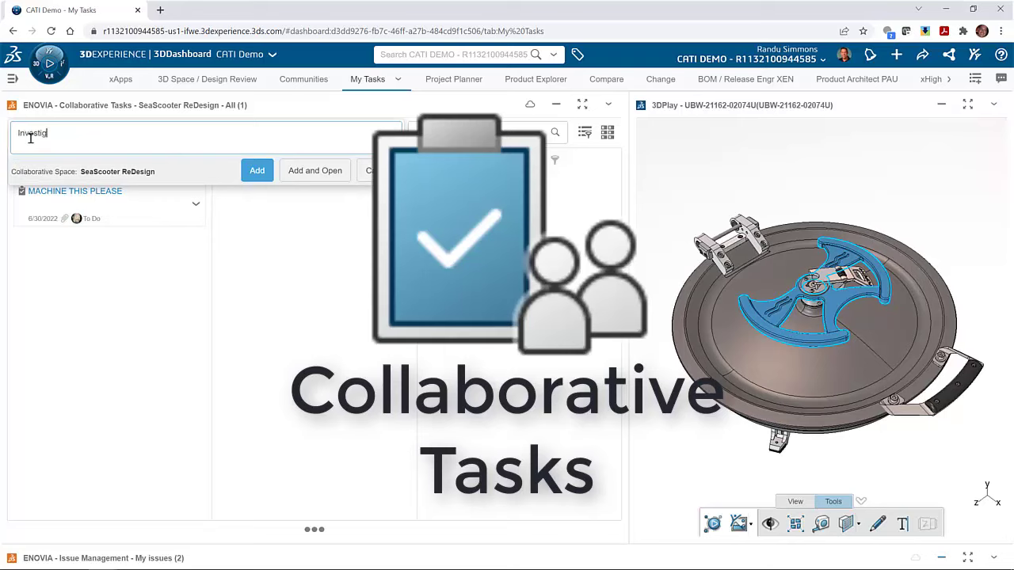
{"action": "type", "text": "ate the potential changes to the hatch lock that we received from the cust"}
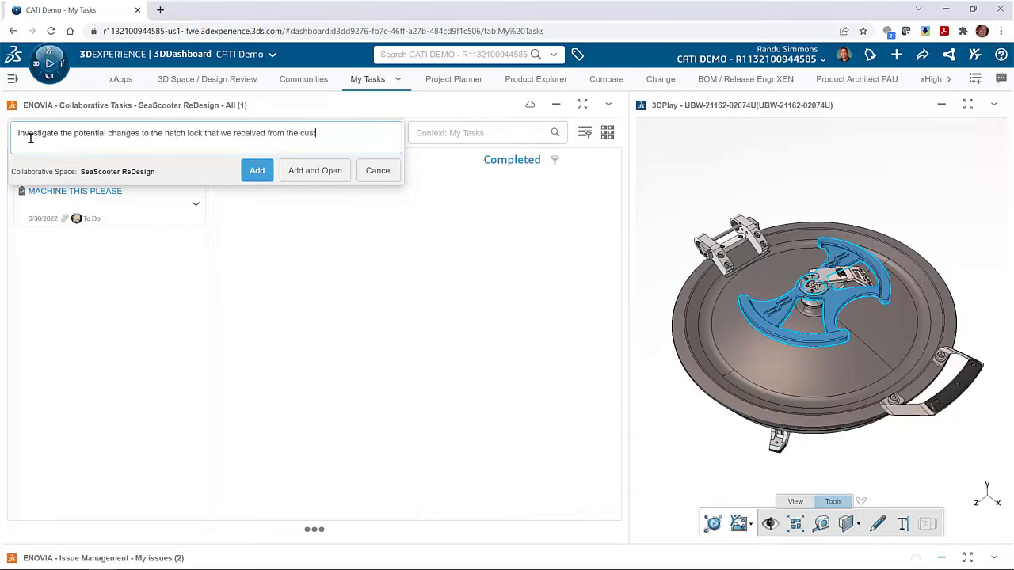
{"action": "type", "text": "day"}
{"action": "left_click", "coordinate": [317, 171]}
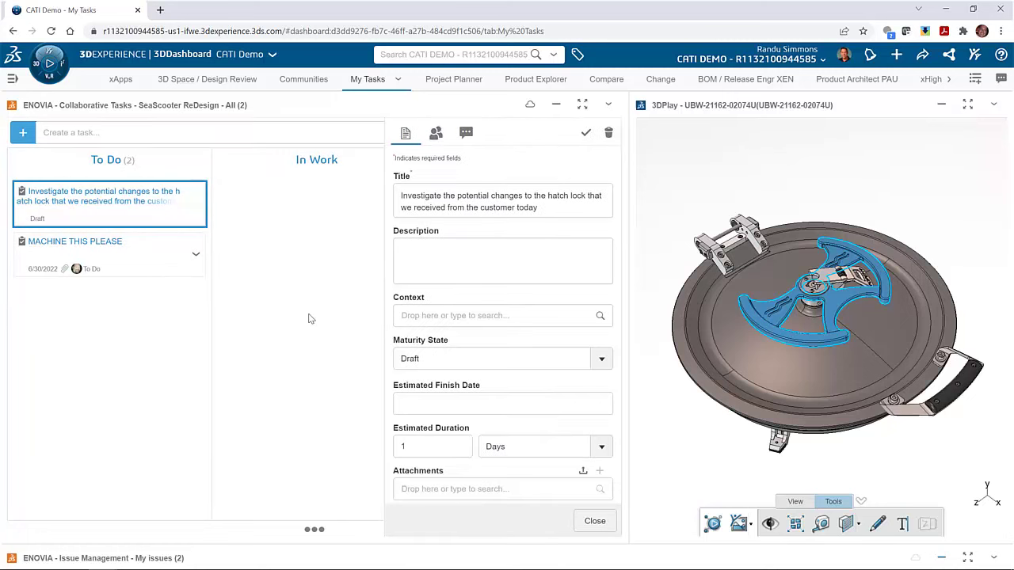
{"action": "left_click", "coordinate": [459, 261]}
{"action": "type", "text": "see attached word doc from the customer"}
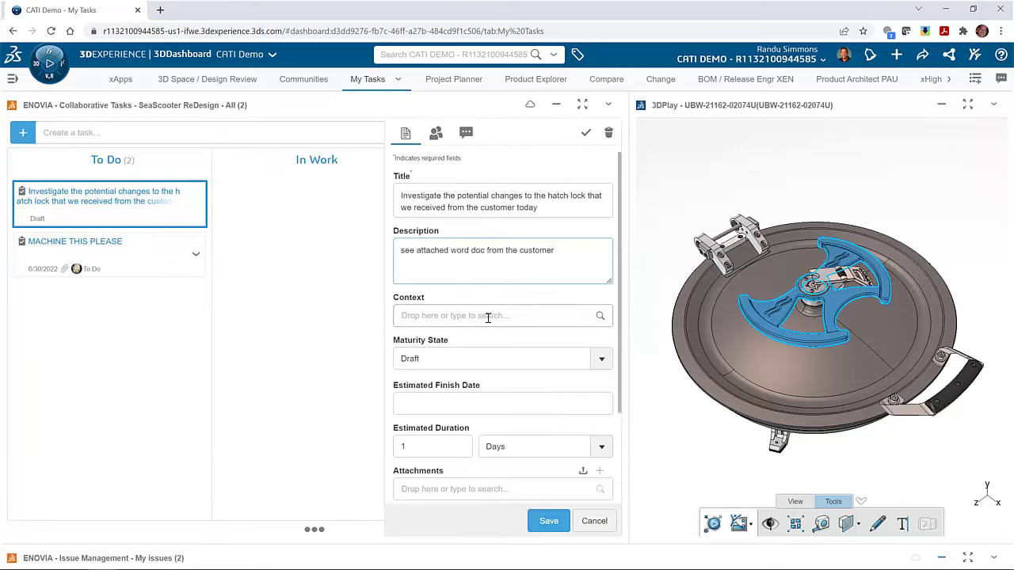
Set the task to To Do with an April 8, 2022 finish date, duration in days.
{"action": "left_click", "coordinate": [486, 360]}
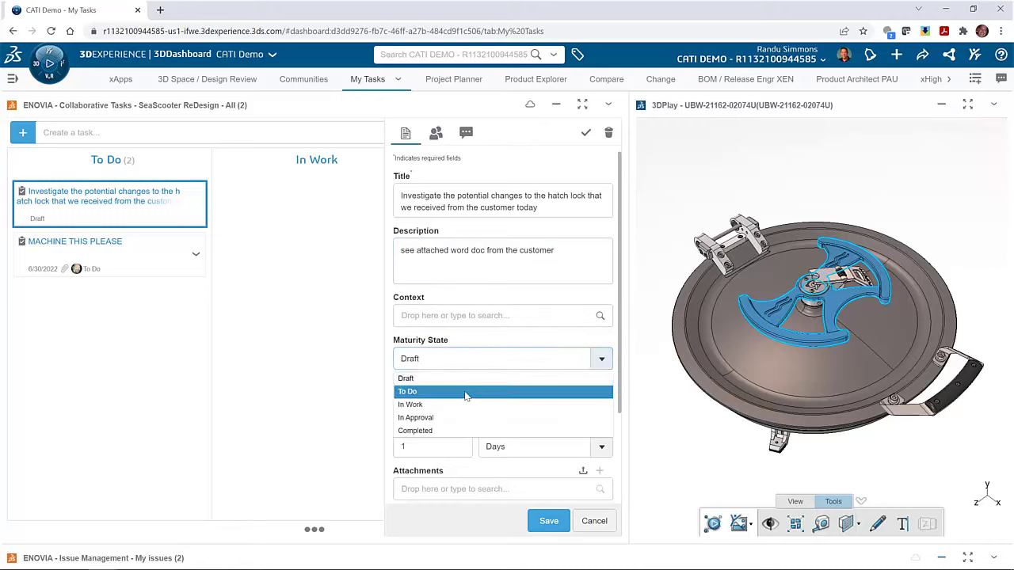
{"action": "left_click", "coordinate": [407, 391]}
{"action": "left_click", "coordinate": [444, 404]}
{"action": "left_click", "coordinate": [534, 429]}
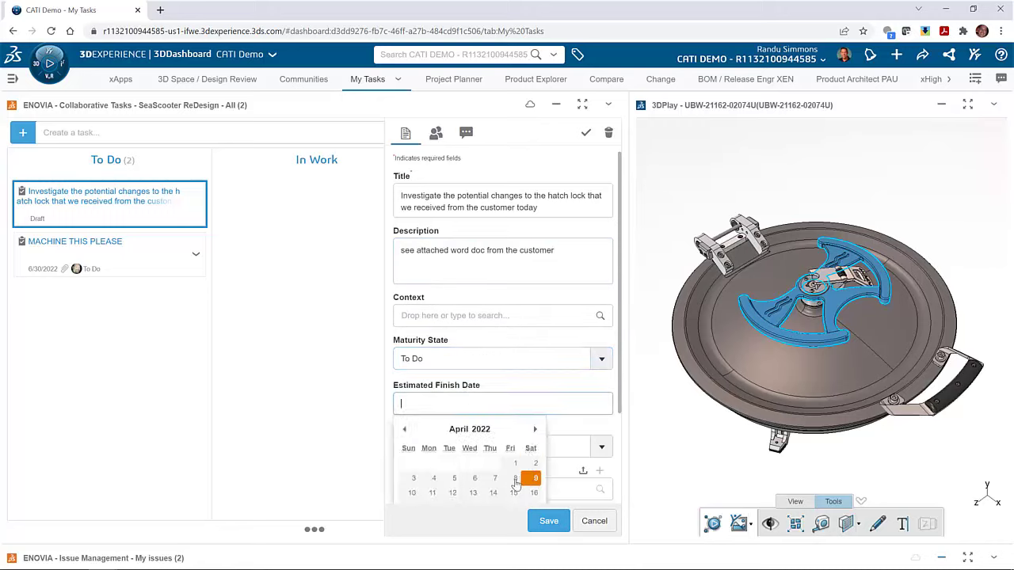
{"action": "left_click", "coordinate": [513, 478]}
{"action": "scroll", "coordinate": [519, 436], "scroll_direction": "down", "scroll_amount": 1}
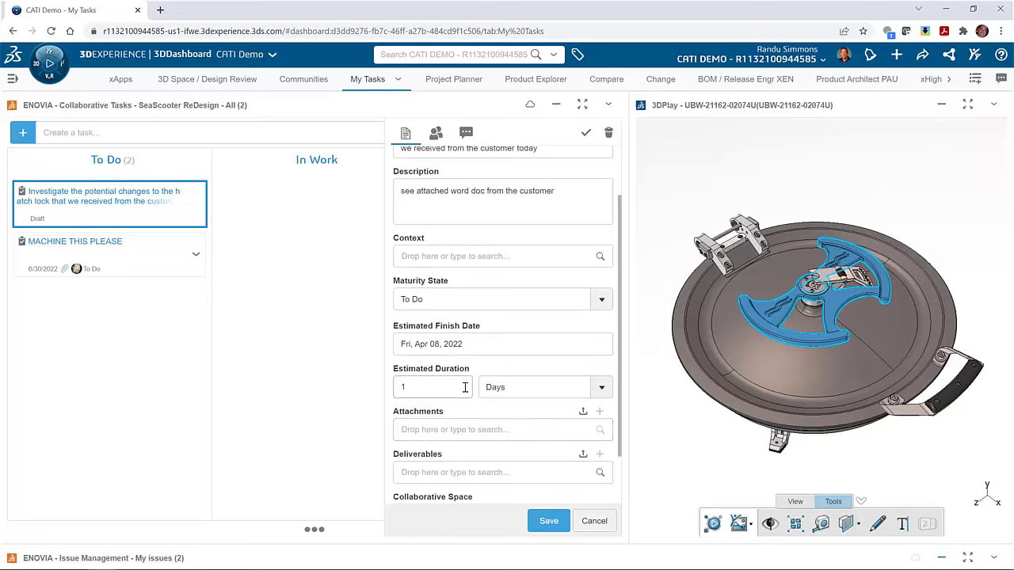
{"action": "left_click", "coordinate": [518, 389]}
{"action": "left_click", "coordinate": [523, 382]}
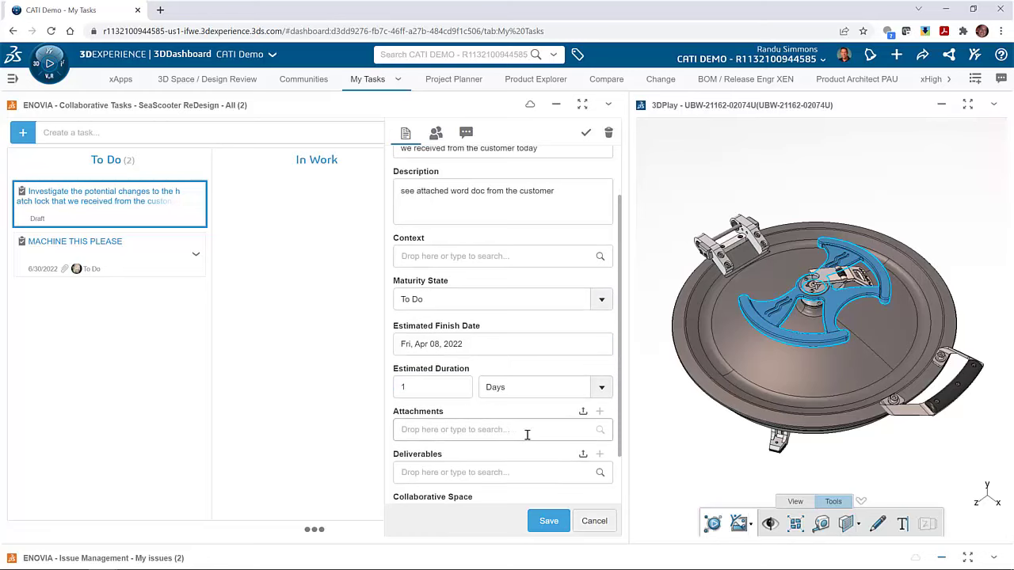
Attach the hatch lock item and the 'Potential Changes to Hatch Lock' document.
{"action": "type", "text": "hatch lock"}
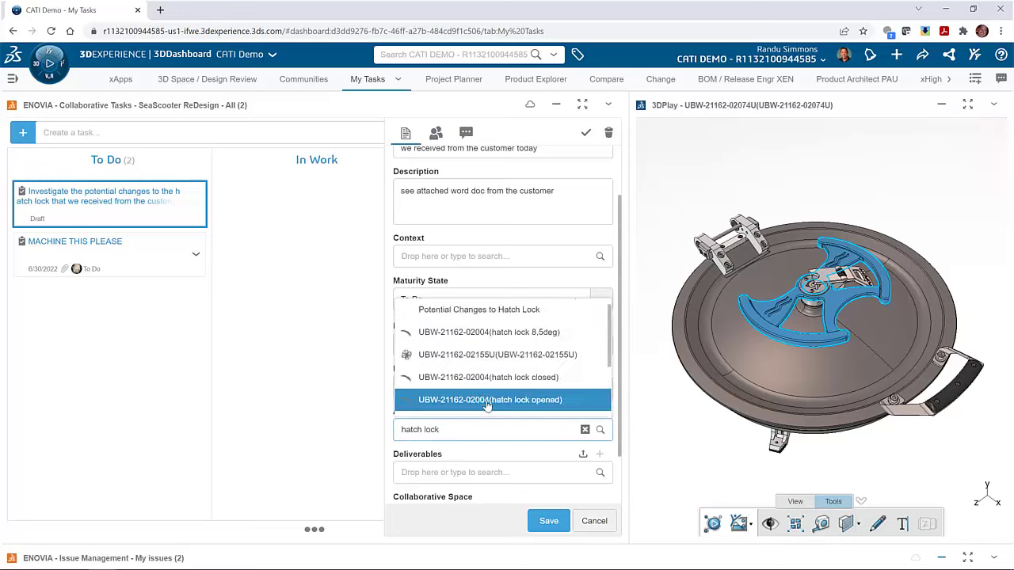
{"action": "left_click", "coordinate": [486, 401]}
{"action": "scroll", "coordinate": [491, 444], "scroll_direction": "down", "scroll_amount": 1}
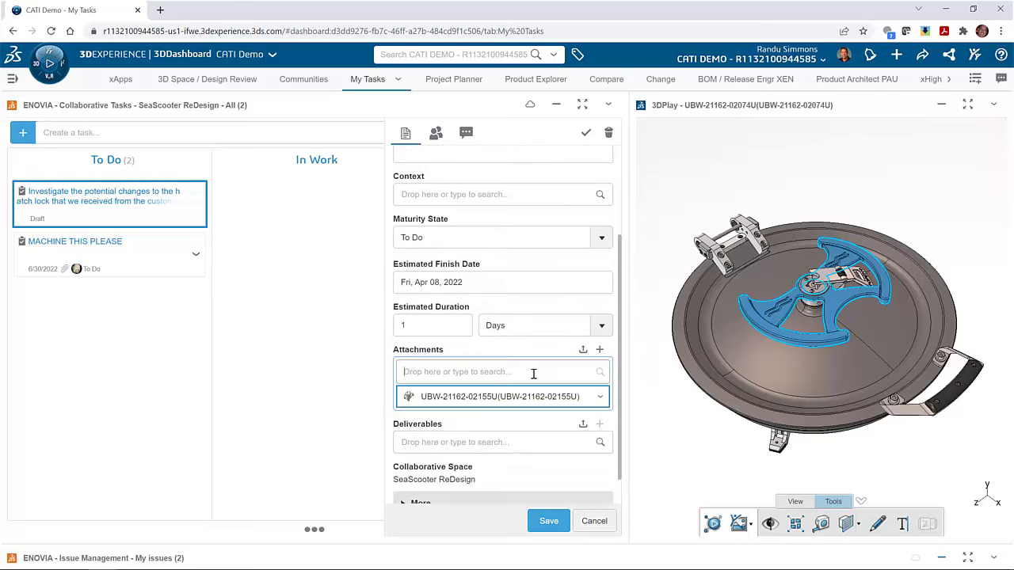
{"action": "type", "text": "hatch lock"}
{"action": "left_click", "coordinate": [527, 396]}
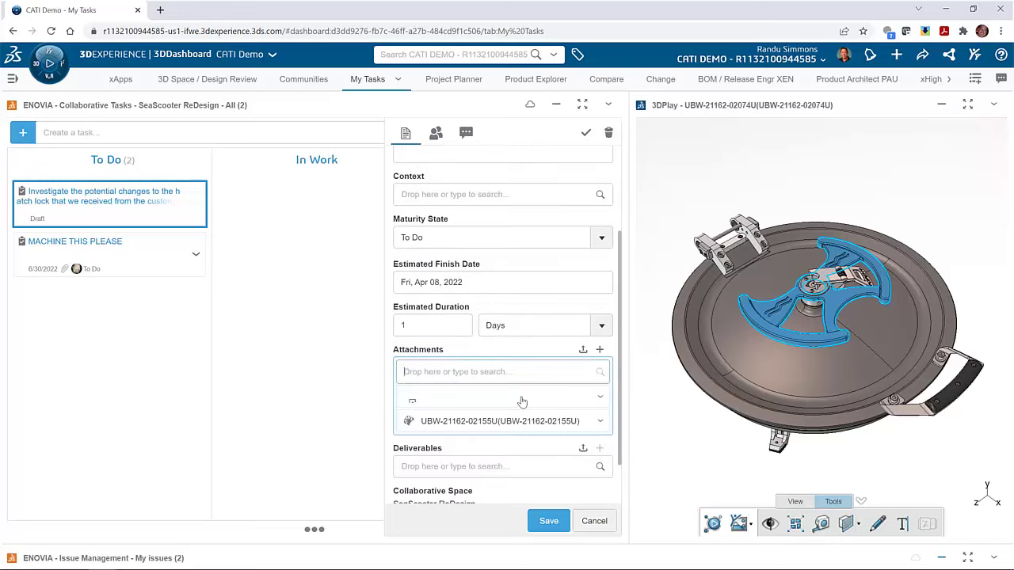
{"action": "scroll", "coordinate": [515, 468], "scroll_direction": "down", "scroll_amount": 1}
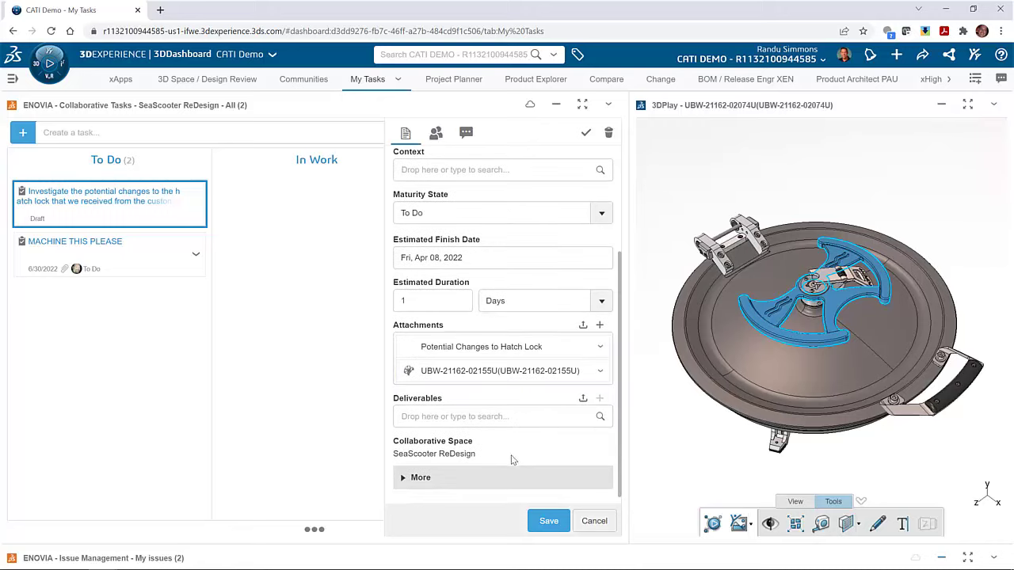
Assign Todd and Bob to the task and save it.
{"action": "left_click", "coordinate": [435, 133]}
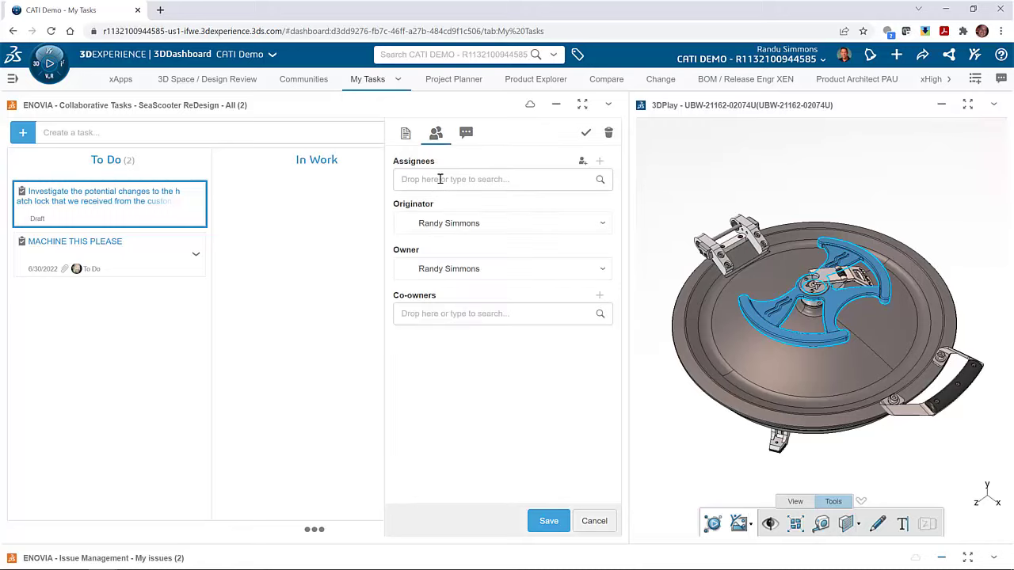
{"action": "left_click", "coordinate": [444, 179]}
{"action": "type", "text": "todd"}
{"action": "left_click", "coordinate": [486, 207]}
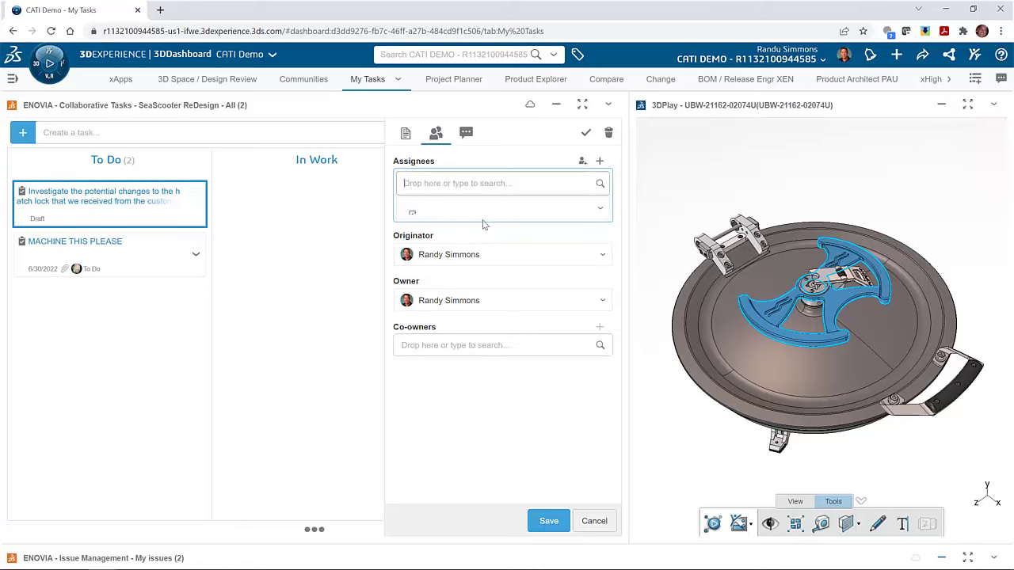
{"action": "type", "text": "bob"}
{"action": "left_click", "coordinate": [484, 208]}
{"action": "left_click", "coordinate": [547, 521]}
Open the hatch lock task from its notification and load its attached model into 3DPlay.
{"action": "left_click", "coordinate": [277, 338]}
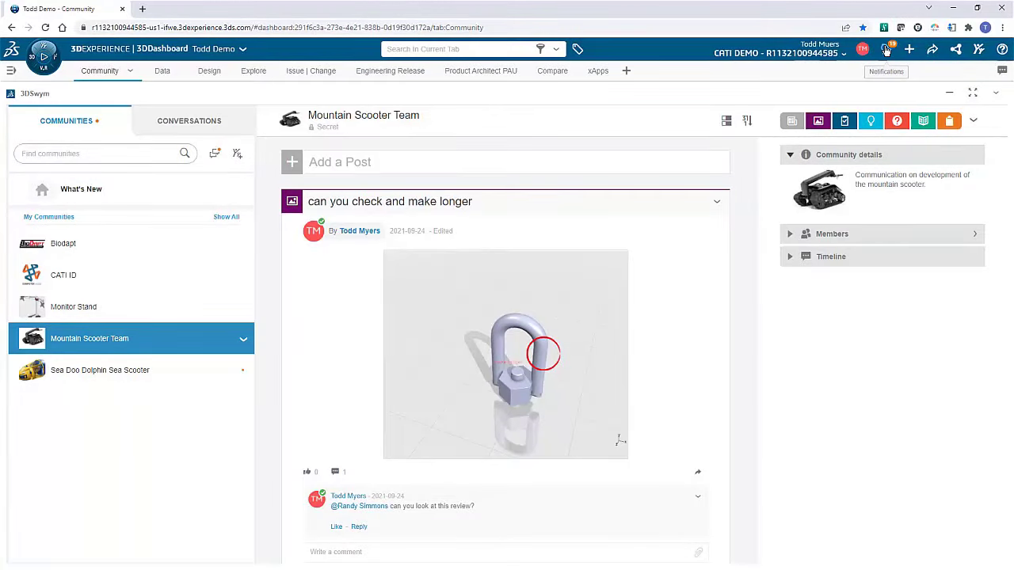
{"action": "left_click", "coordinate": [887, 50]}
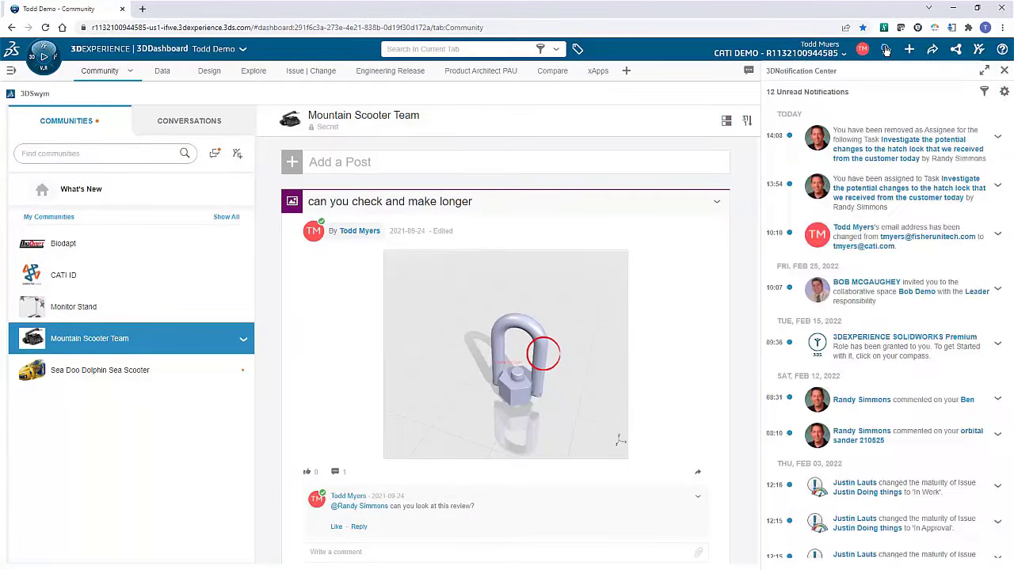
{"action": "left_click", "coordinate": [885, 193]}
{"action": "left_click", "coordinate": [92, 182]}
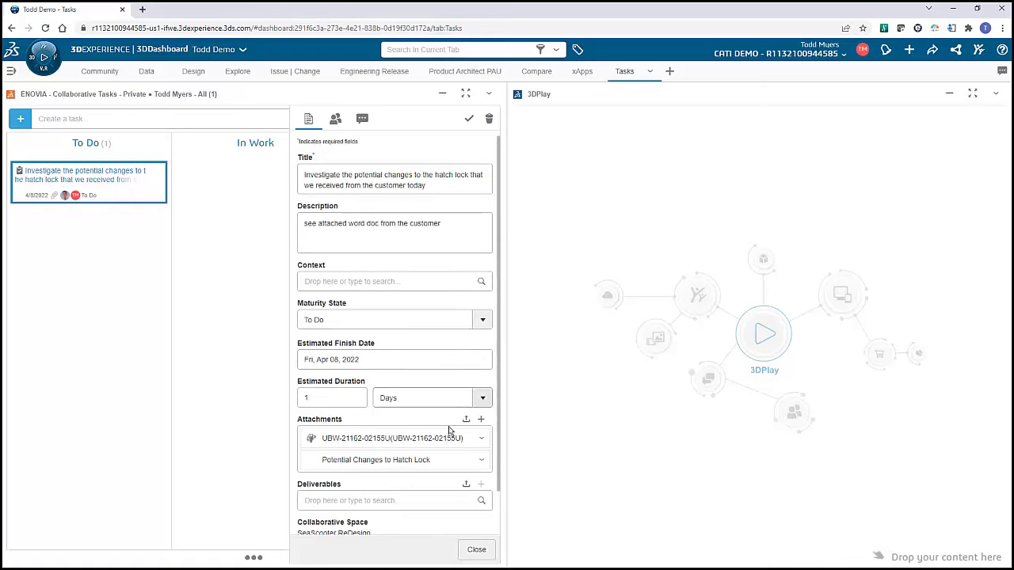
{"action": "mouse_move", "coordinate": [449, 445]}
{"action": "left_mouse_down"}
{"action": "mouse_move", "coordinate": [701, 388]}
{"action": "mouse_move", "coordinate": [717, 269]}
{"action": "left_mouse_up"}
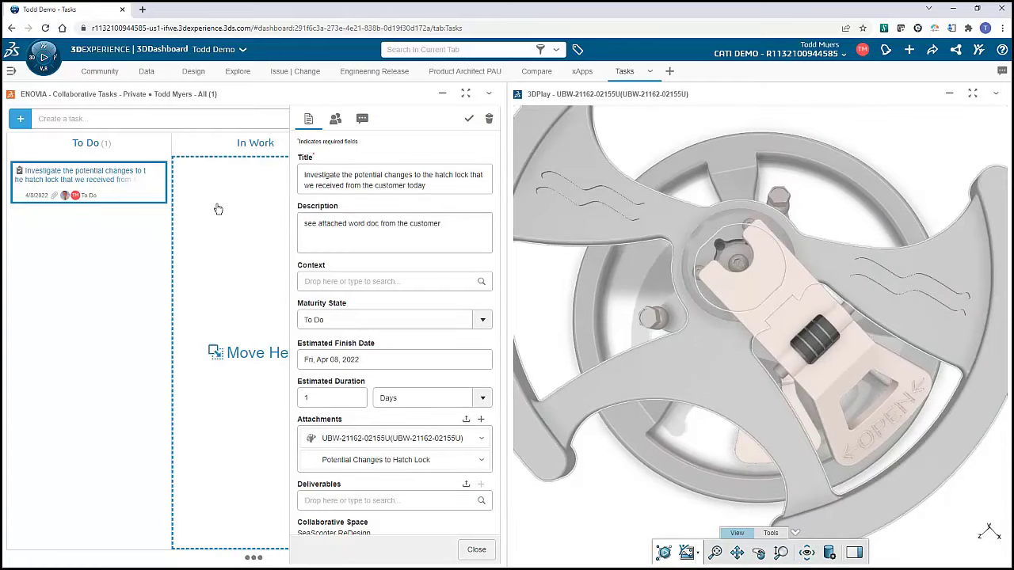
Move the task to In Work, comment 'Looks good.', and mark it completed.
{"action": "left_click_drag", "start_coordinate": [74, 174], "coordinate": [218, 208]}
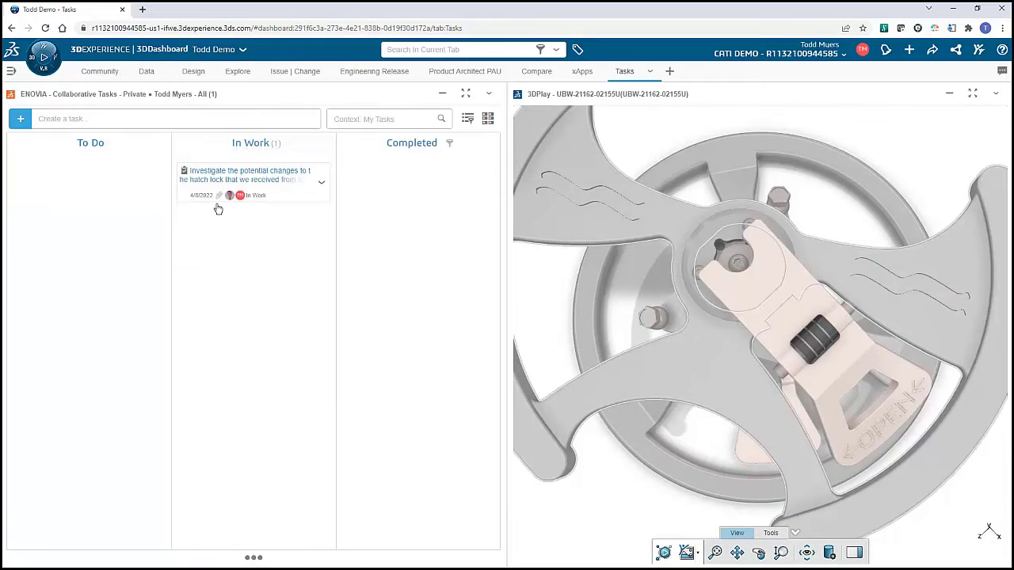
{"action": "left_click", "coordinate": [291, 185]}
{"action": "left_click", "coordinate": [362, 119]}
{"action": "left_click", "coordinate": [352, 174]}
{"action": "type", "text": "Looks good. I think those changes ca"}
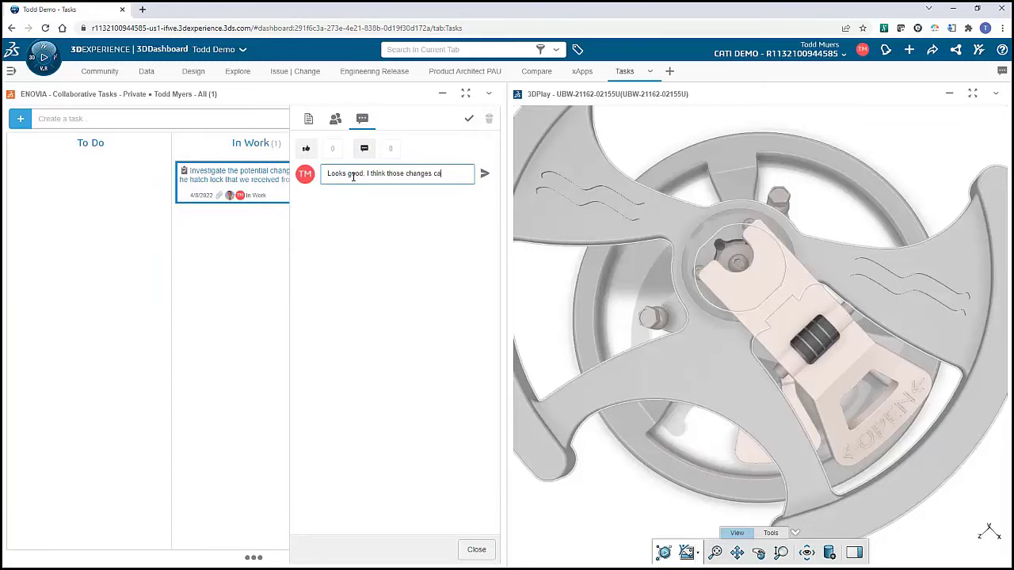
{"action": "type", "text": "de."}
{"action": "key", "text": "Return"}
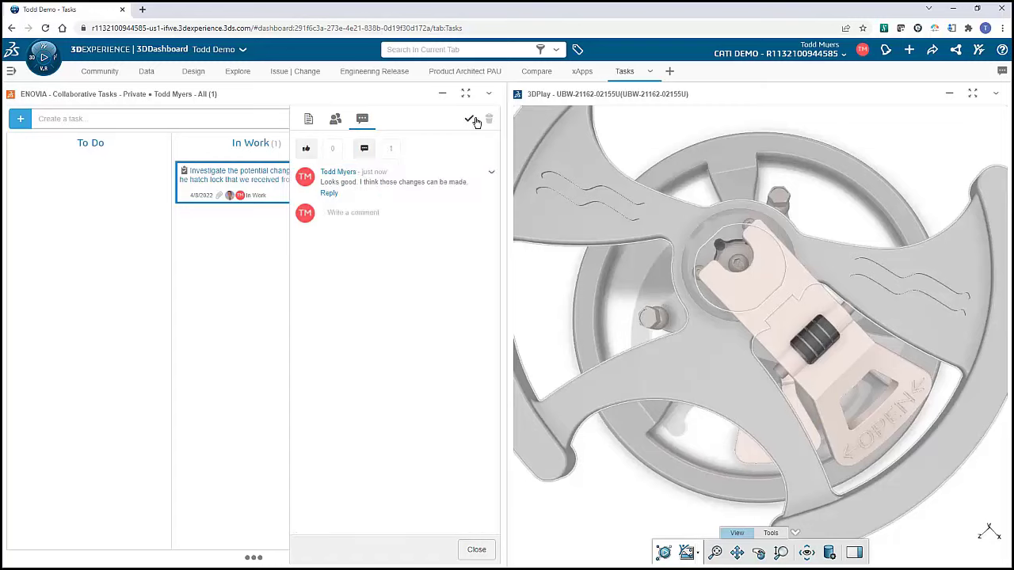
{"action": "left_click", "coordinate": [473, 121]}
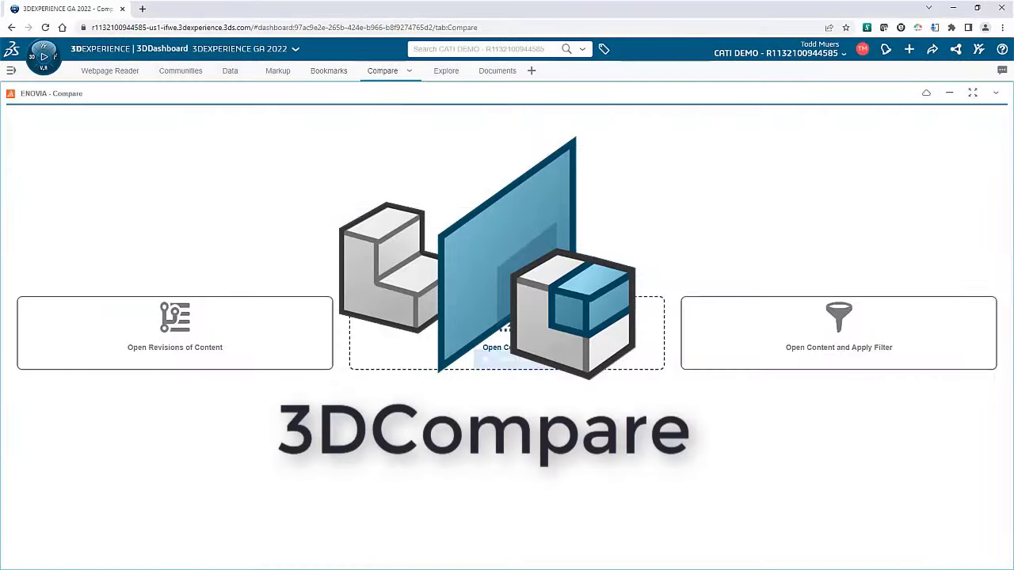
{"action": "left_click", "coordinate": [714, 322]}
{"action": "left_click", "coordinate": [406, 292]}
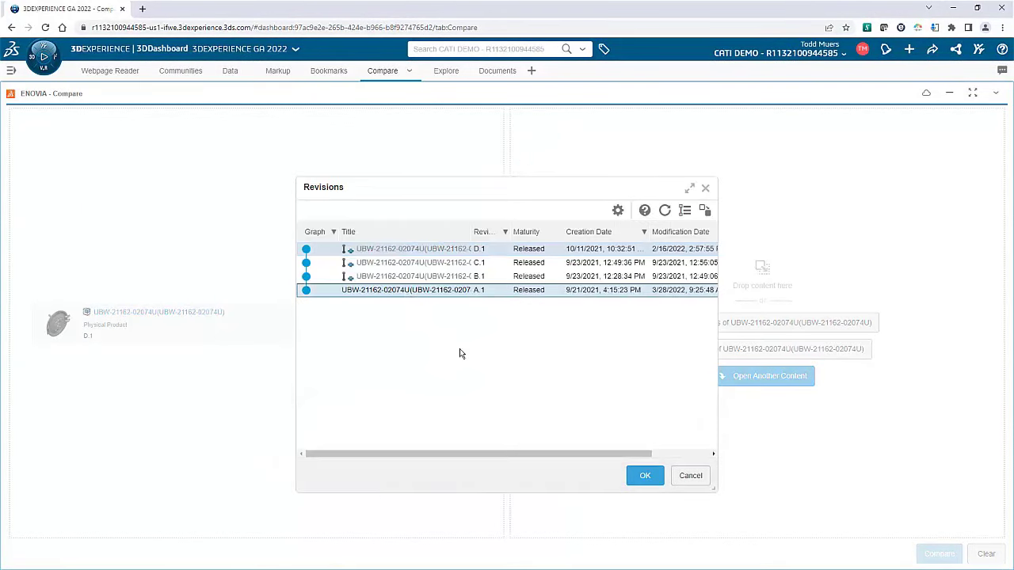
{"action": "left_click", "coordinate": [645, 476]}
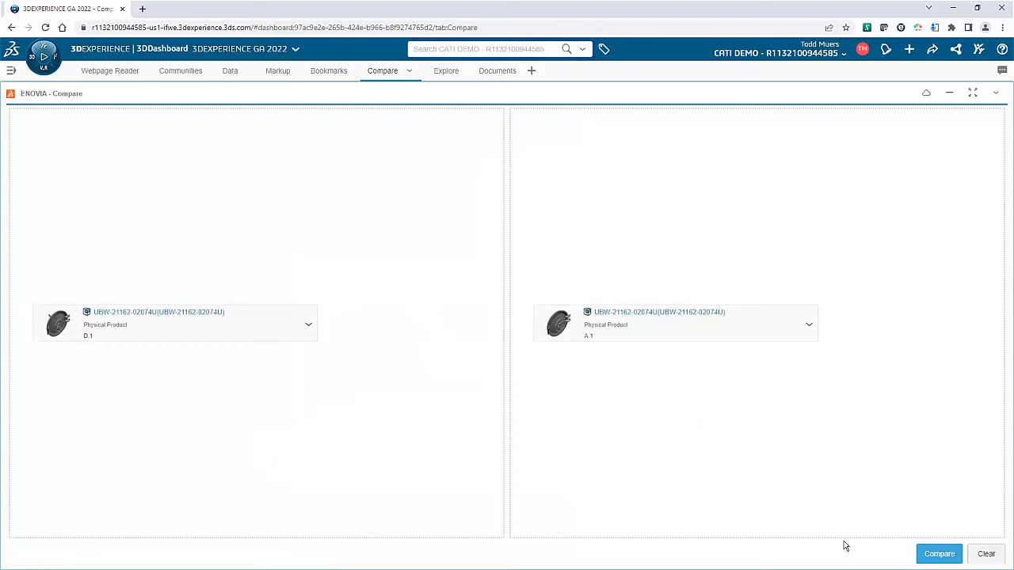
{"action": "left_click", "coordinate": [937, 554]}
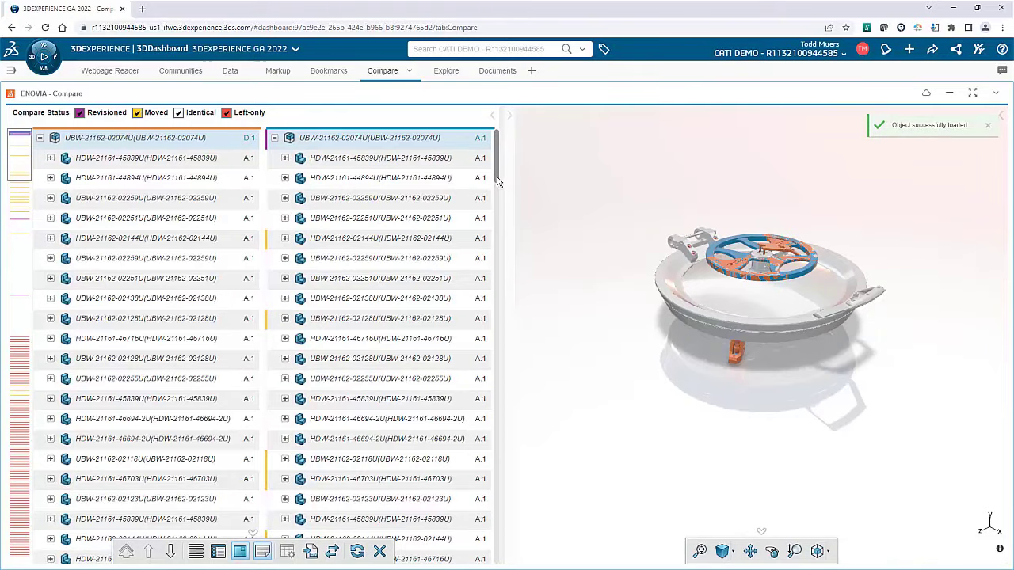
{"action": "mouse_move", "coordinate": [497, 182]}
{"action": "left_mouse_down"}
{"action": "mouse_move", "coordinate": [507, 272]}
{"action": "mouse_move", "coordinate": [494, 384]}
{"action": "mouse_move", "coordinate": [499, 560]}
{"action": "left_mouse_up"}
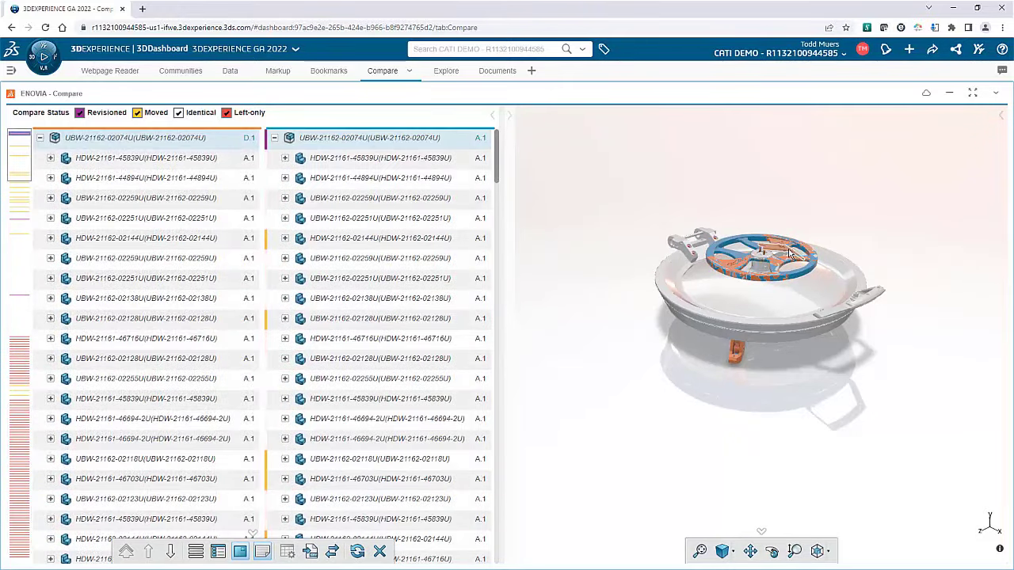
{"action": "scroll", "coordinate": [782, 247], "scroll_direction": "up", "scroll_amount": 5}
{"action": "middle_click_drag", "start_coordinate": [782, 247], "coordinate": [685, 178]}
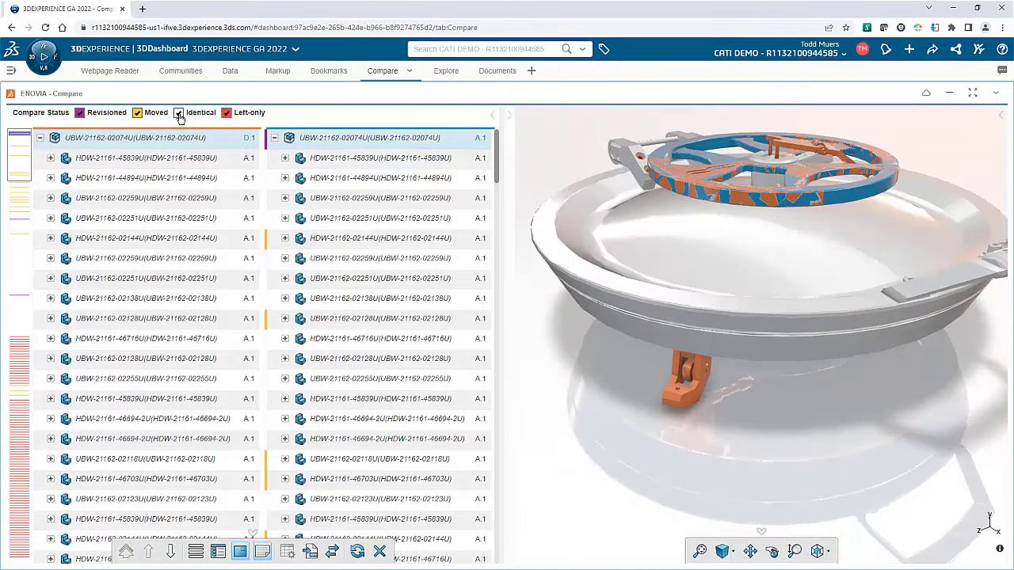
Hide identical parts and review the properties of the compared products.
{"action": "left_click", "coordinate": [180, 117]}
{"action": "middle_click_drag", "start_coordinate": [753, 172], "coordinate": [712, 215]}
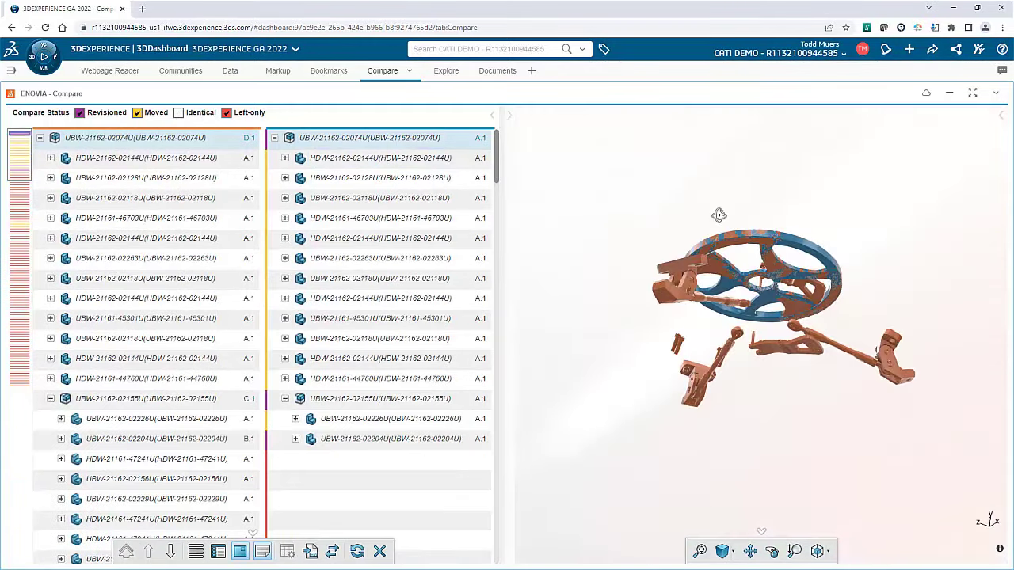
{"action": "left_click", "coordinate": [509, 115]}
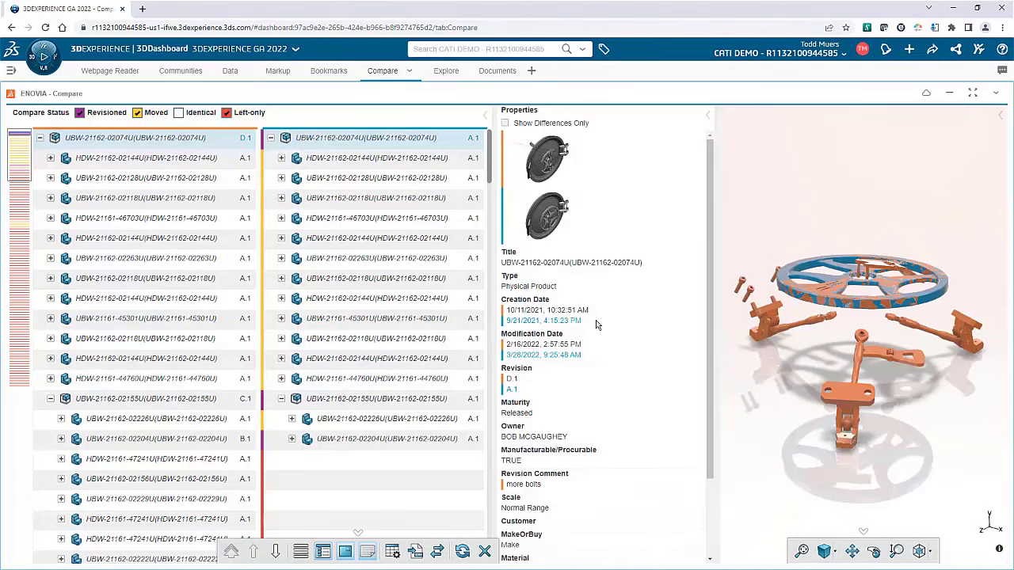
{"action": "scroll", "coordinate": [596, 320], "scroll_direction": "down", "scroll_amount": 2}
{"action": "scroll", "coordinate": [595, 320], "scroll_direction": "down", "scroll_amount": 2}
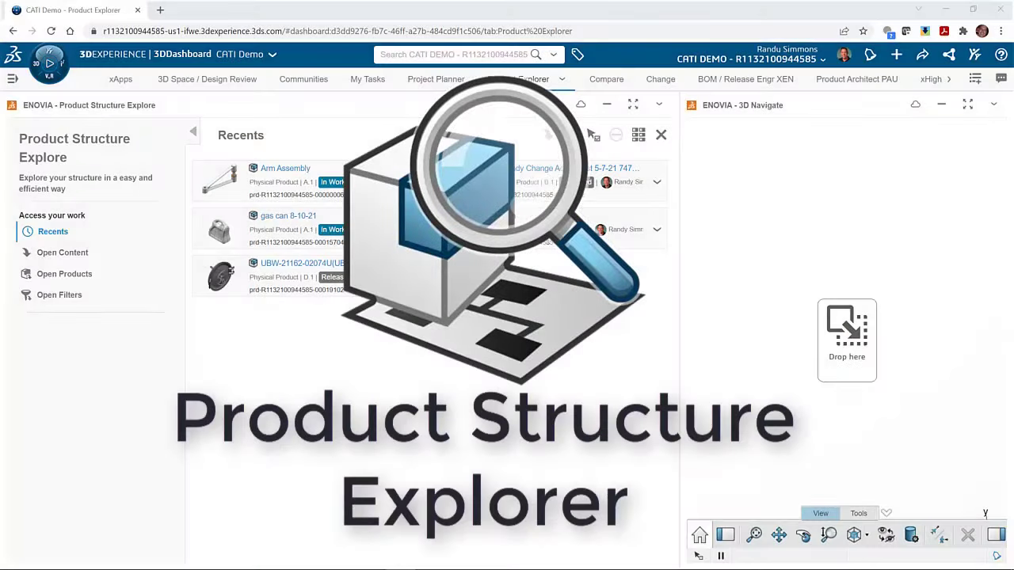
{"action": "mouse_move", "coordinate": [270, 276]}
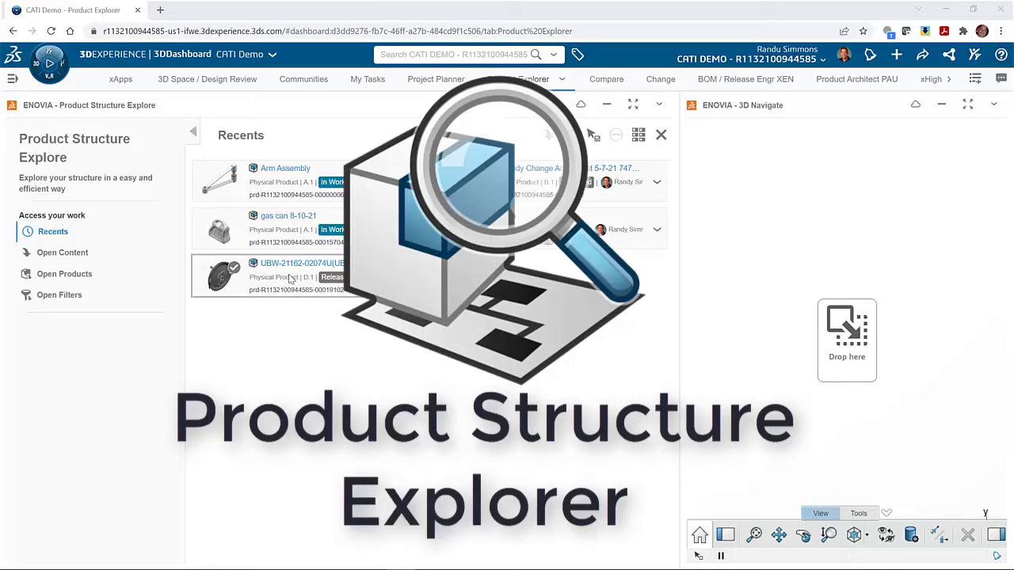
{"action": "left_click", "coordinate": [290, 279]}
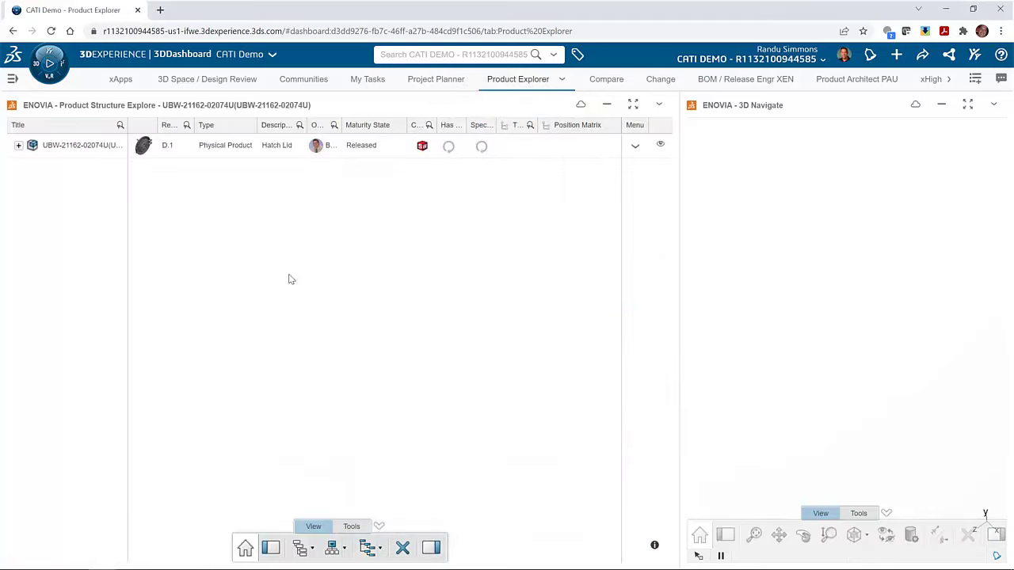
{"action": "left_click", "coordinate": [19, 150]}
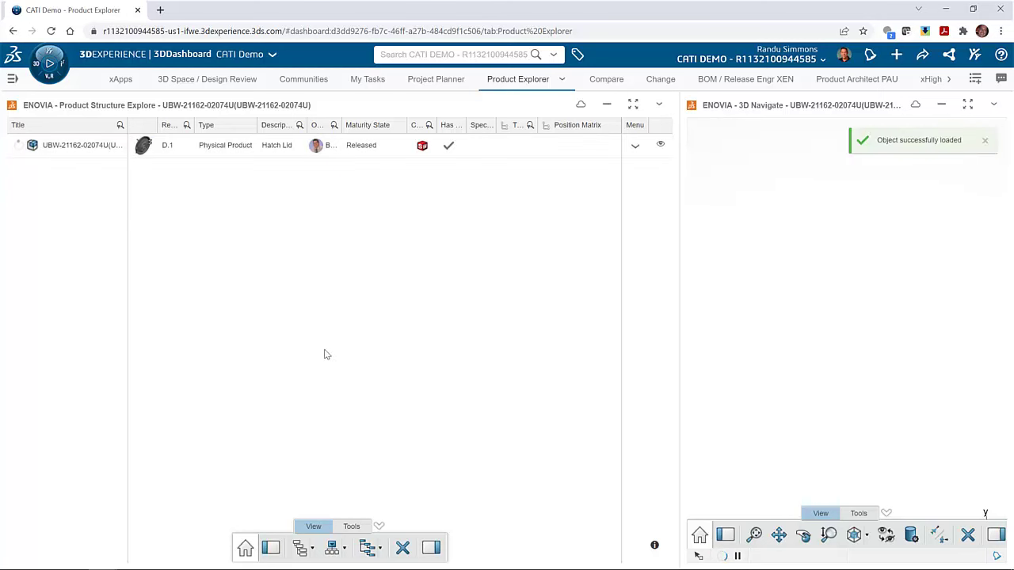
{"action": "left_click_drag", "start_coordinate": [666, 183], "coordinate": [665, 238]}
{"action": "scroll", "coordinate": [626, 189], "scroll_direction": "up", "scroll_amount": 5}
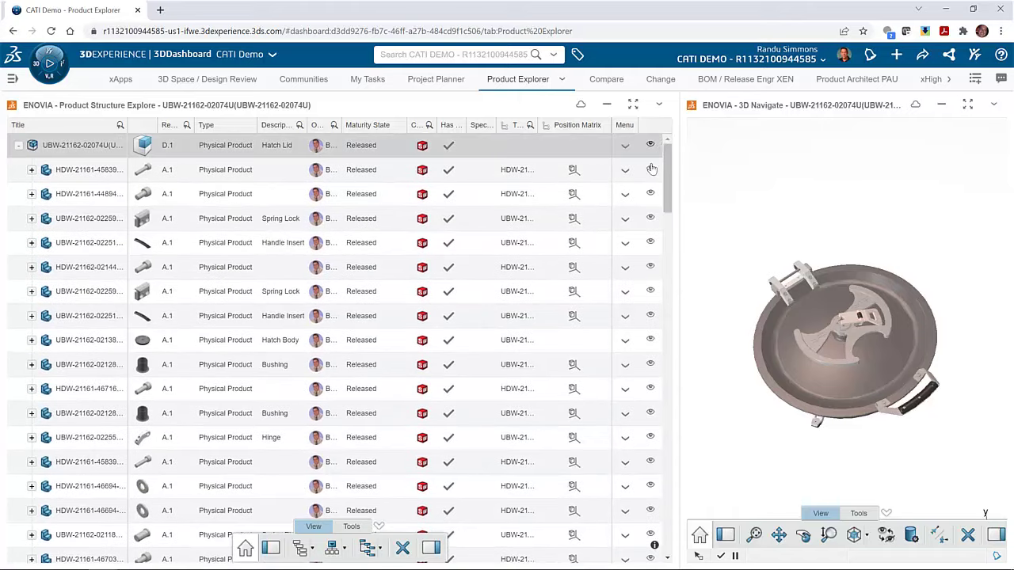
{"action": "scroll", "coordinate": [215, 349], "scroll_direction": "down", "scroll_amount": 2}
{"action": "scroll", "coordinate": [216, 348], "scroll_direction": "down", "scroll_amount": 2}
{"action": "scroll", "coordinate": [216, 348], "scroll_direction": "down", "scroll_amount": 2}
{"action": "scroll", "coordinate": [215, 347], "scroll_direction": "down", "scroll_amount": 2}
{"action": "scroll", "coordinate": [215, 347], "scroll_direction": "down", "scroll_amount": 2}
{"action": "scroll", "coordinate": [214, 349], "scroll_direction": "down", "scroll_amount": 2}
{"action": "scroll", "coordinate": [215, 350], "scroll_direction": "down", "scroll_amount": 3}
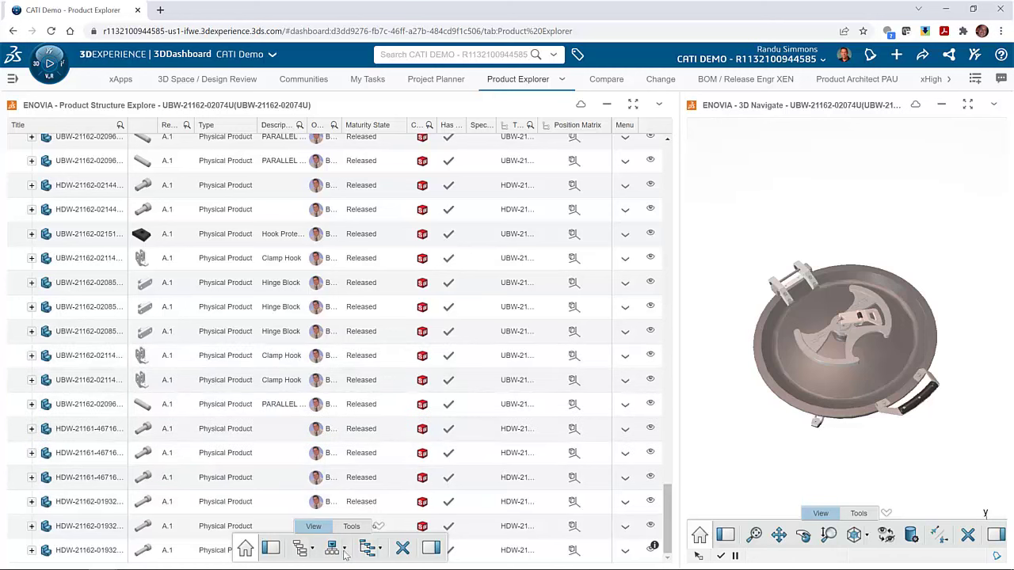
Expand every level of the structure and preview the Hinge and Hatch Body in 3D.
{"action": "left_click", "coordinate": [343, 549]}
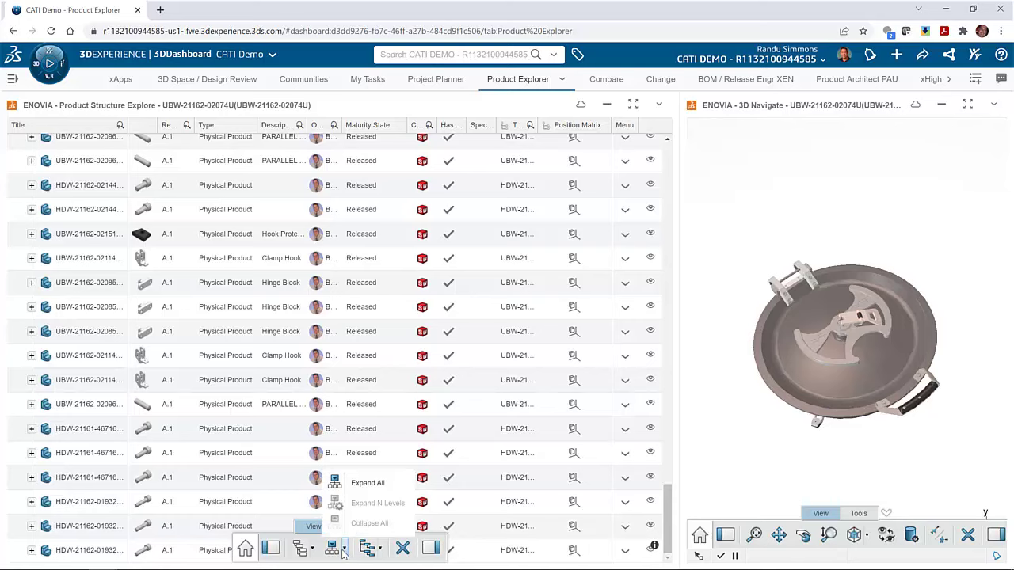
{"action": "left_click", "coordinate": [367, 482]}
{"action": "left_click", "coordinate": [73, 442]}
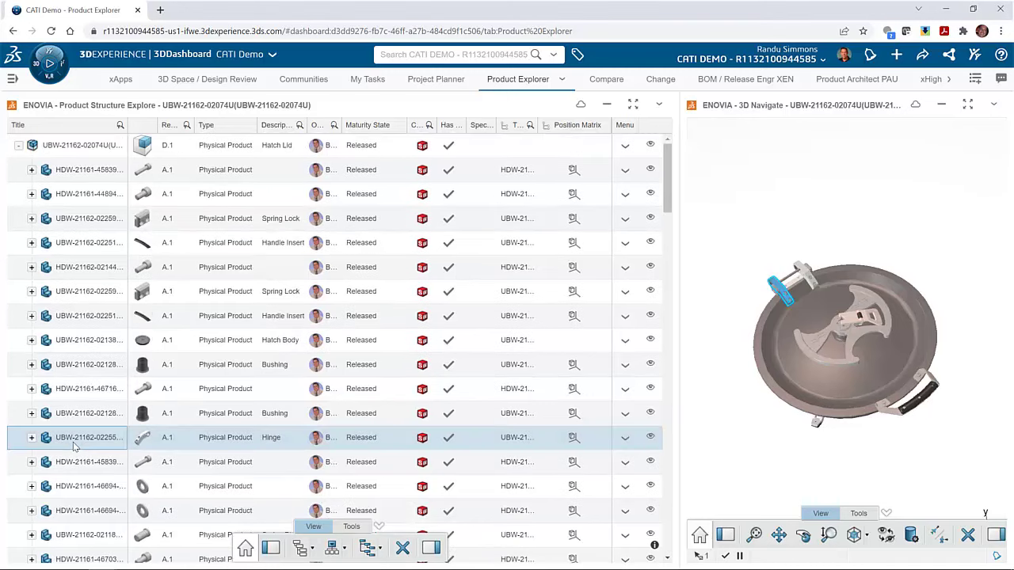
{"action": "left_click", "coordinate": [78, 341]}
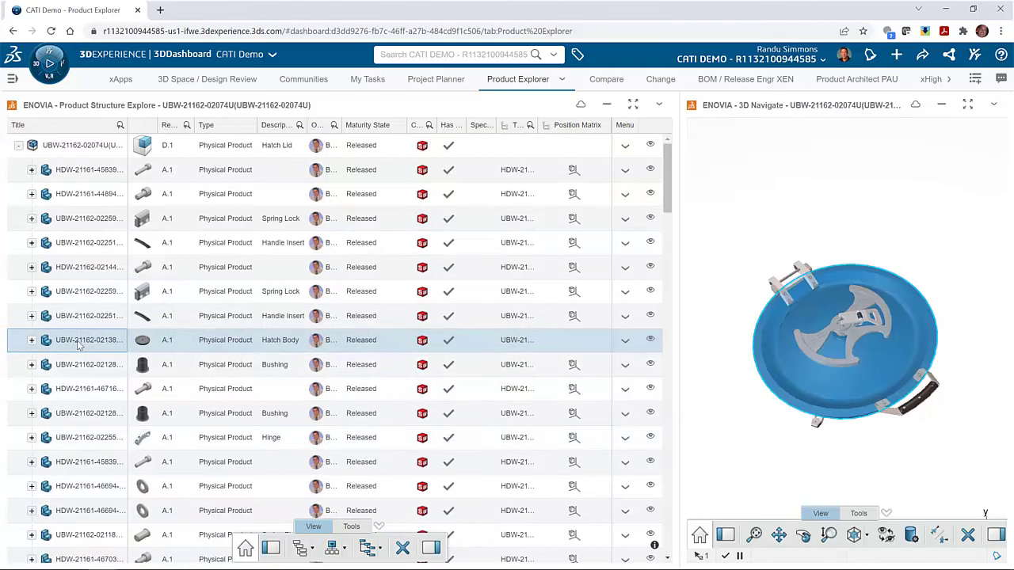
{"action": "left_click", "coordinate": [77, 344]}
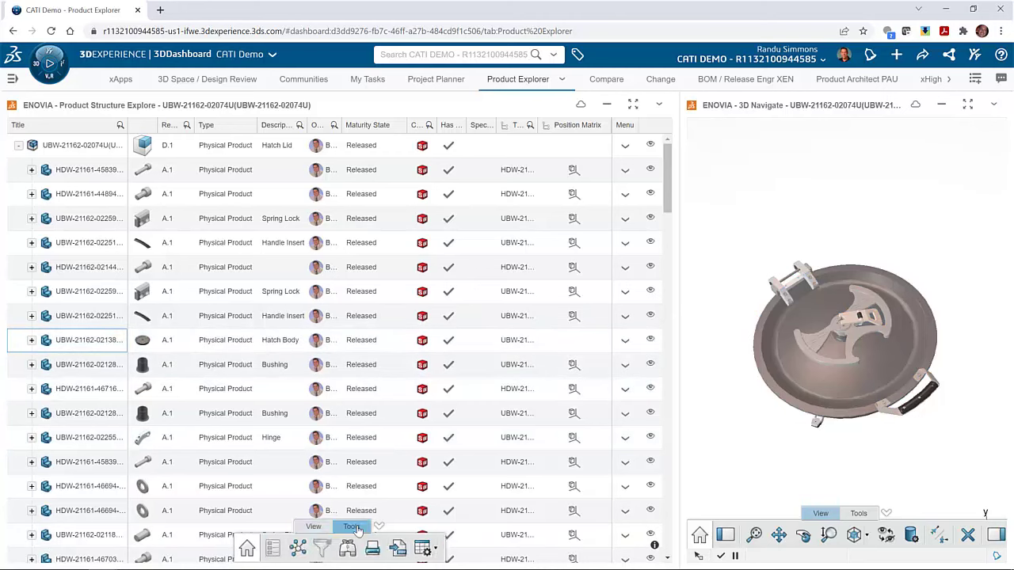
Find items containing '0209' and focus the 3D view on the matching HDW part.
{"action": "left_click", "coordinate": [347, 553]}
{"action": "type", "text": "0209"}
{"action": "left_click", "coordinate": [368, 485]}
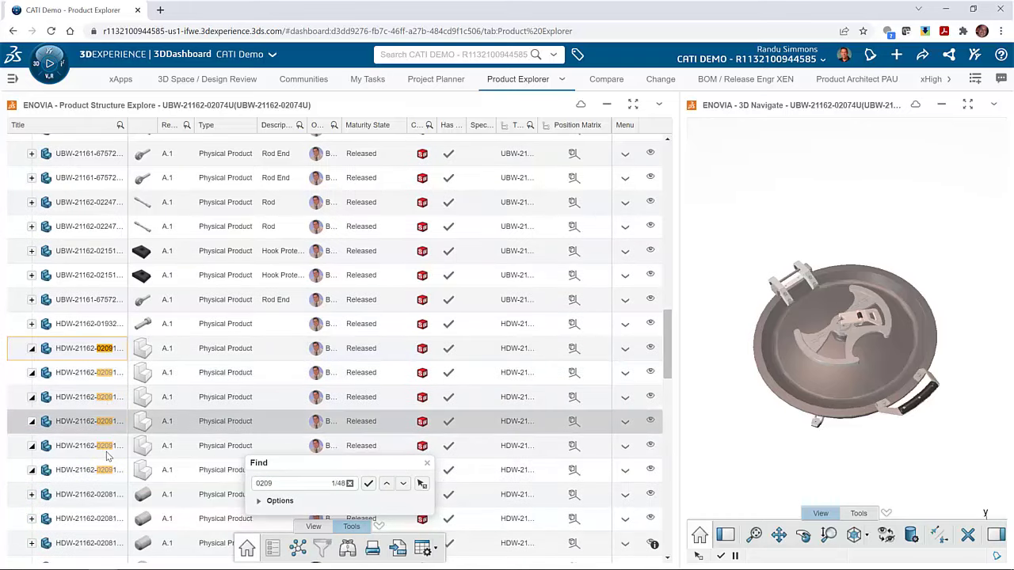
{"action": "right_click", "coordinate": [87, 355]}
{"action": "left_click", "coordinate": [115, 380]}
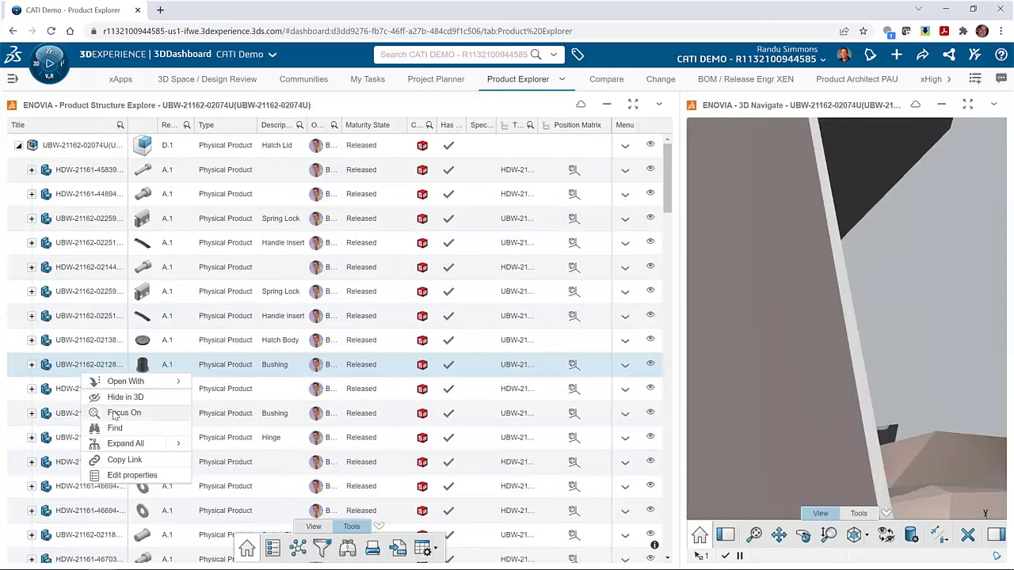
Focus the 3D view on the Bushing, then on the Hinge part.
{"action": "left_click", "coordinate": [113, 412]}
{"action": "left_click", "coordinate": [96, 437]}
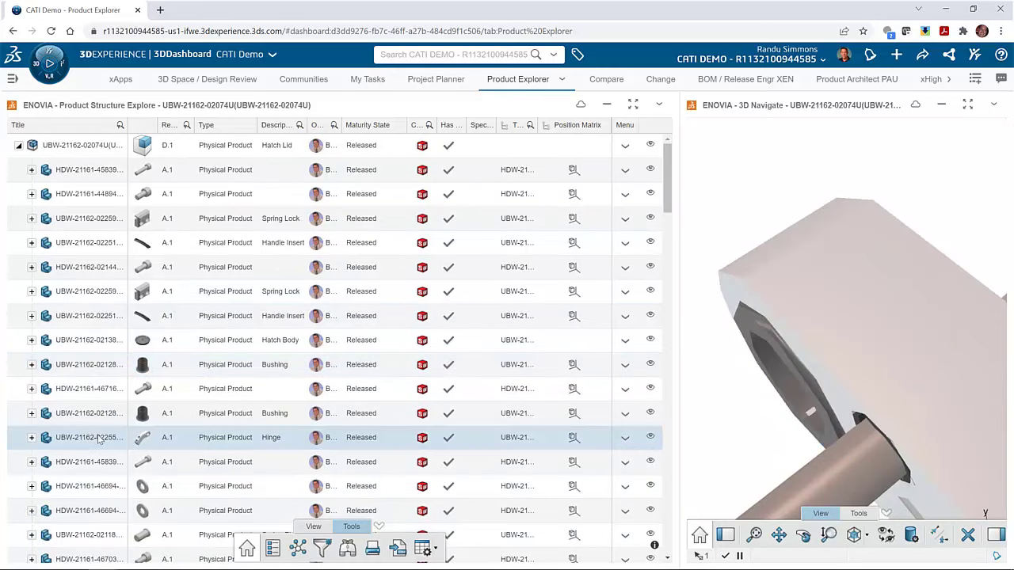
{"action": "right_click", "coordinate": [96, 438]}
{"action": "left_click", "coordinate": [142, 474]}
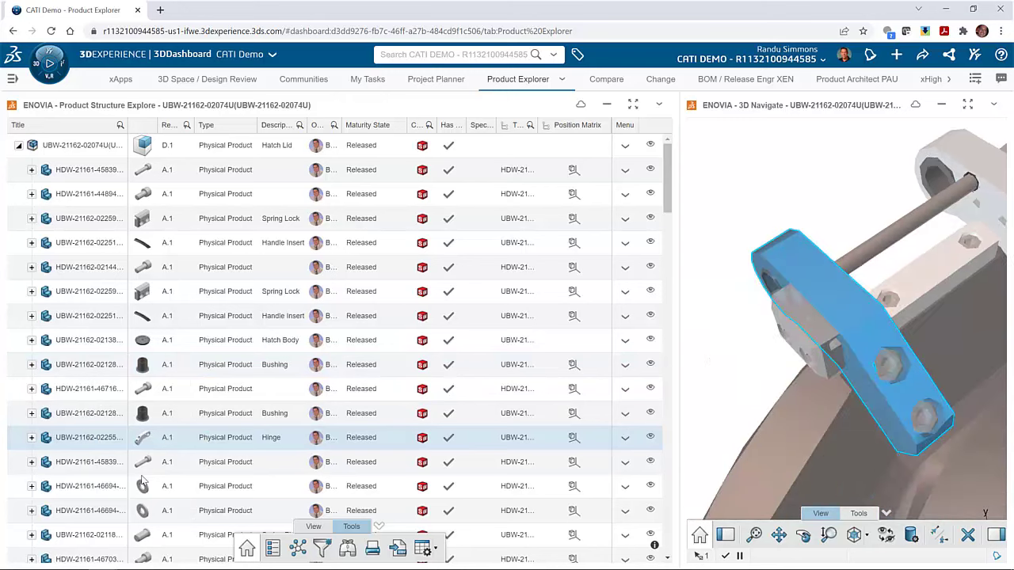
{"action": "right_click", "coordinate": [82, 438]}
{"action": "left_click", "coordinate": [145, 541]}
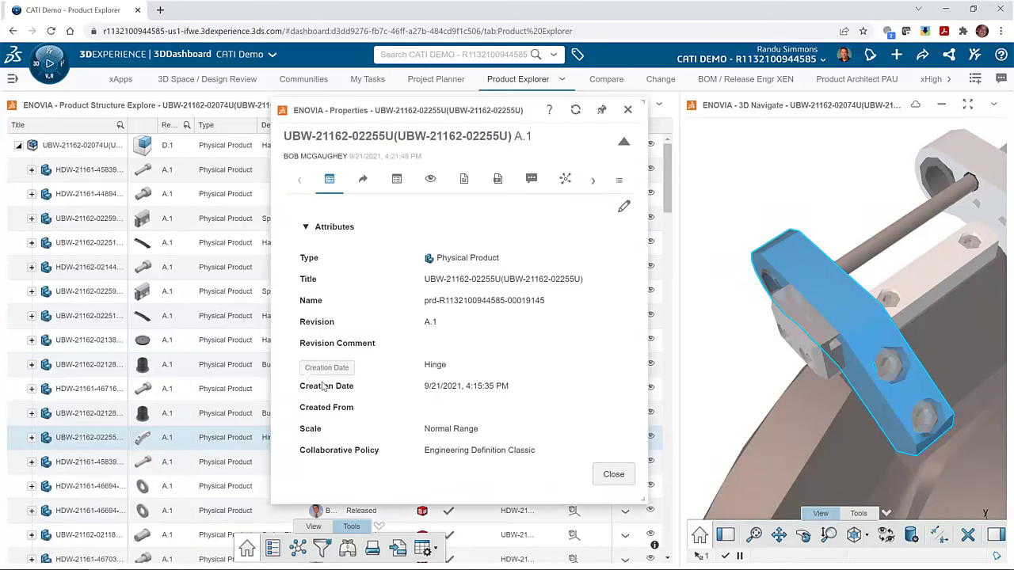
{"action": "scroll", "coordinate": [606, 390], "scroll_direction": "down", "scroll_amount": 1}
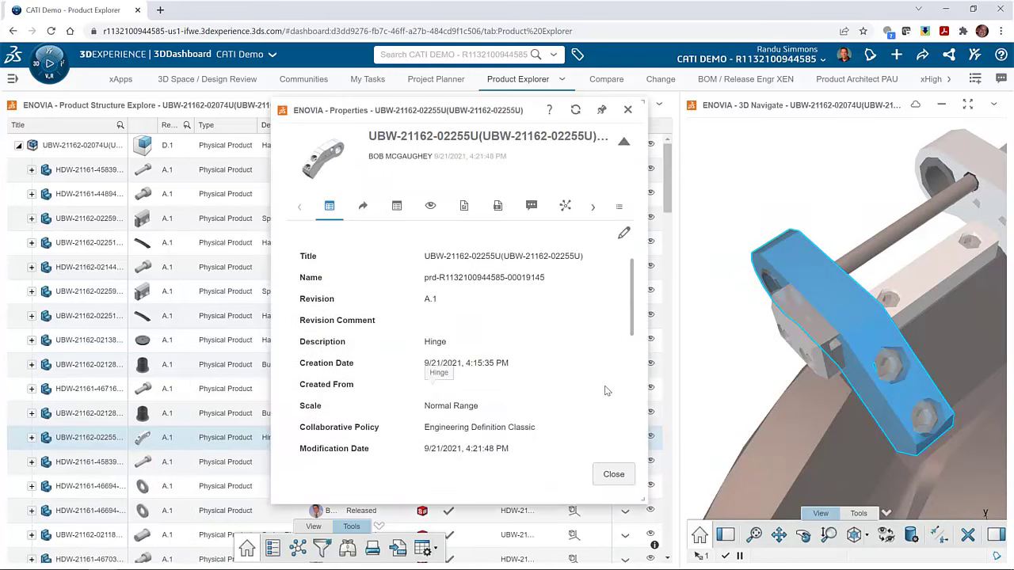
{"action": "scroll", "coordinate": [604, 390], "scroll_direction": "down", "scroll_amount": 1}
{"action": "scroll", "coordinate": [602, 390], "scroll_direction": "down", "scroll_amount": 2}
{"action": "scroll", "coordinate": [602, 390], "scroll_direction": "down", "scroll_amount": 2}
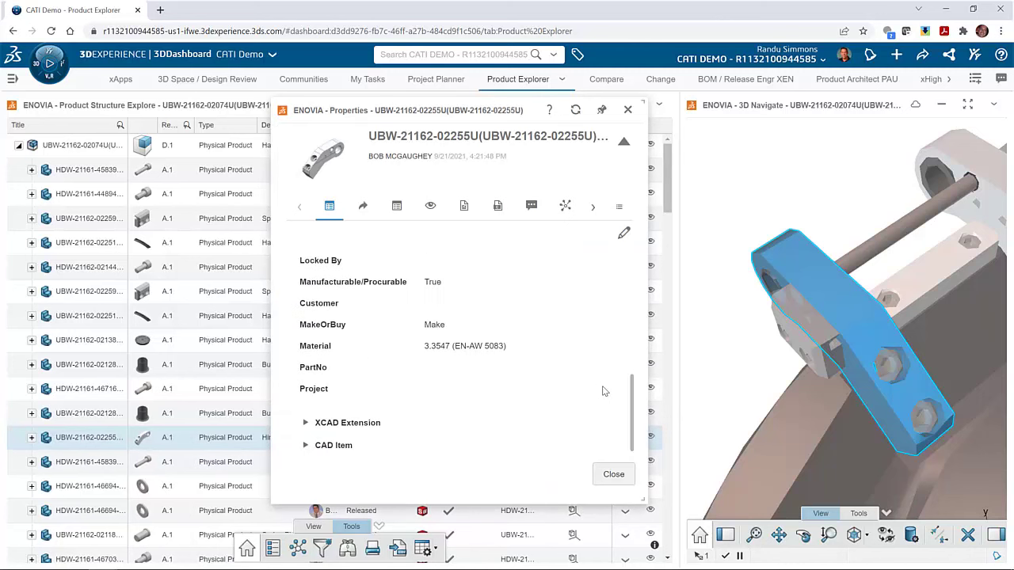